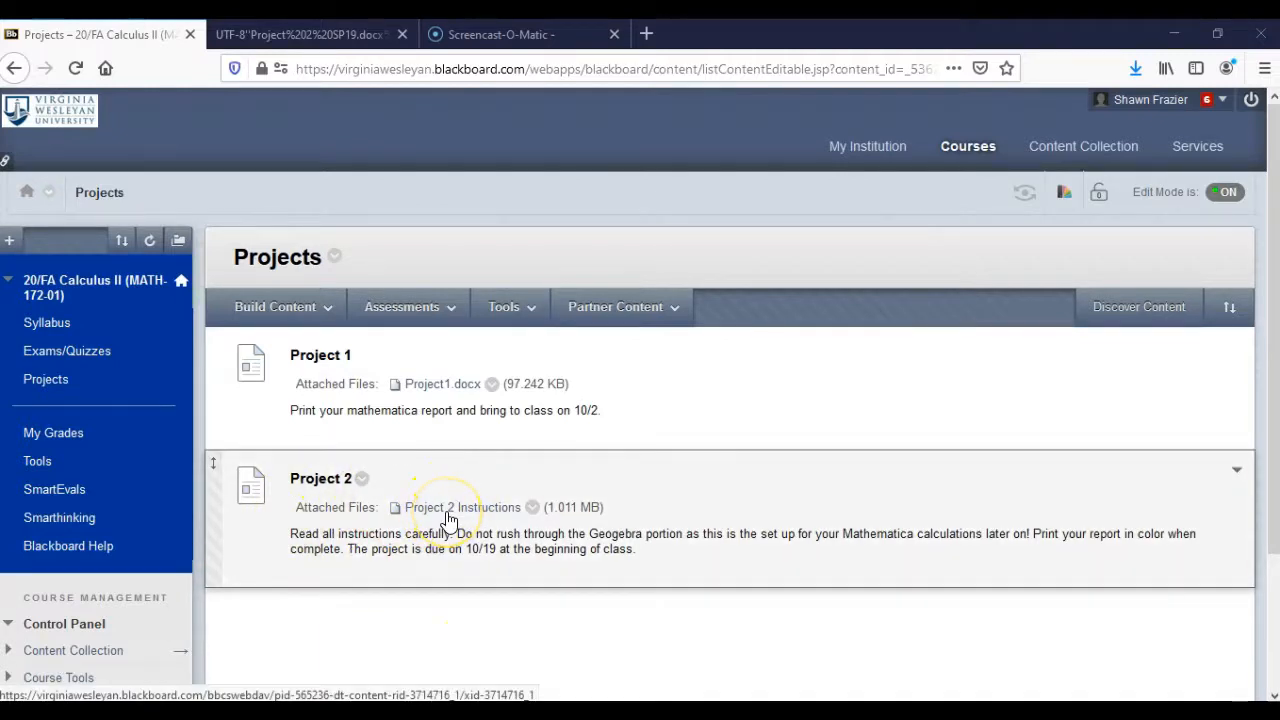
# Step: Open the Project 2 instructions and follow their link to GeoGebra Classic, closing the list of apps to leave the graph clear
pyautogui.click(447, 515)
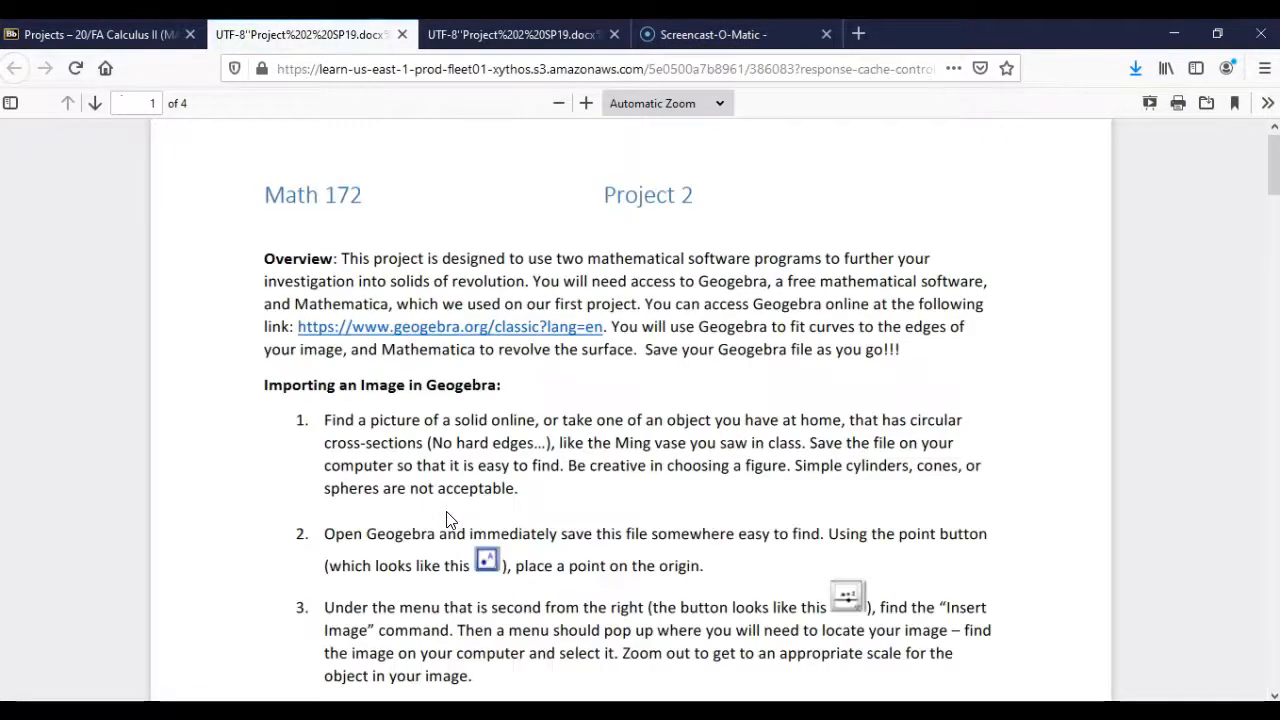
pyautogui.click(460, 340)
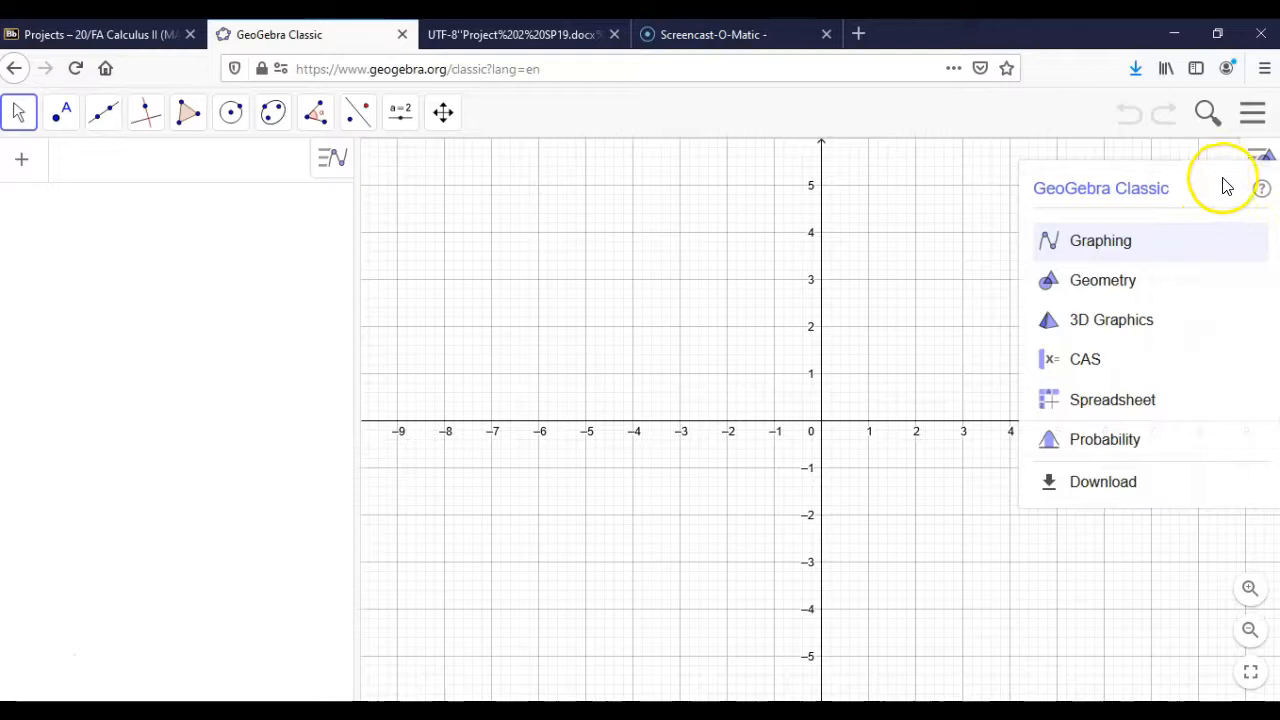
pyautogui.click(1263, 158)
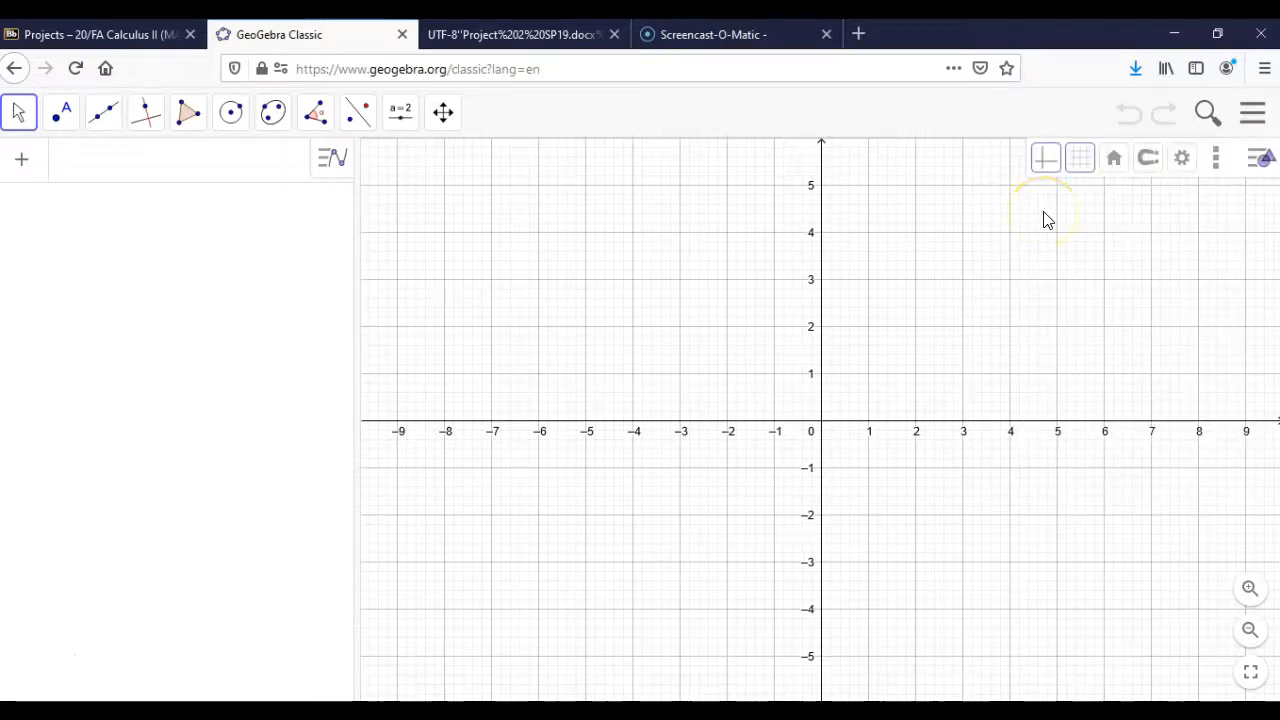
pyautogui.click(894, 306)
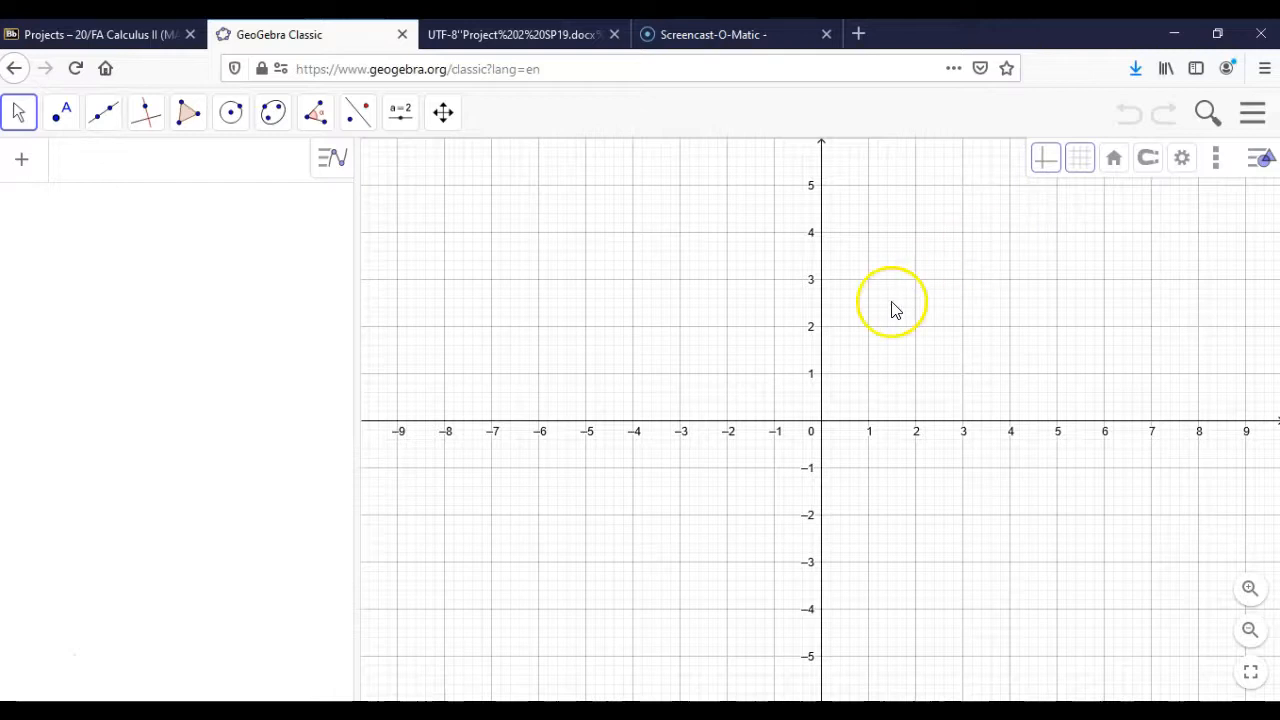
pyautogui.moveTo(974, 337); pyautogui.dragTo(721, 328)
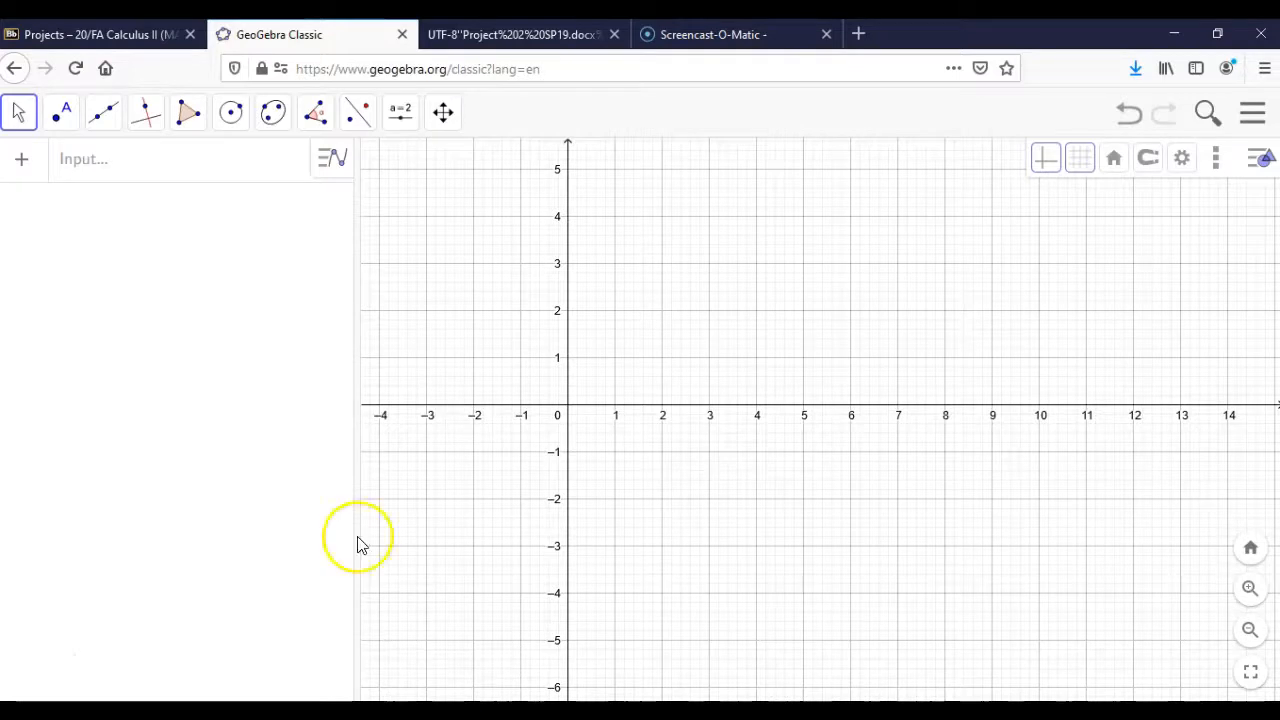
# Step: Look through the Pictures folder on the computer for a vase image suitable for the project
pyautogui.press('super+e')
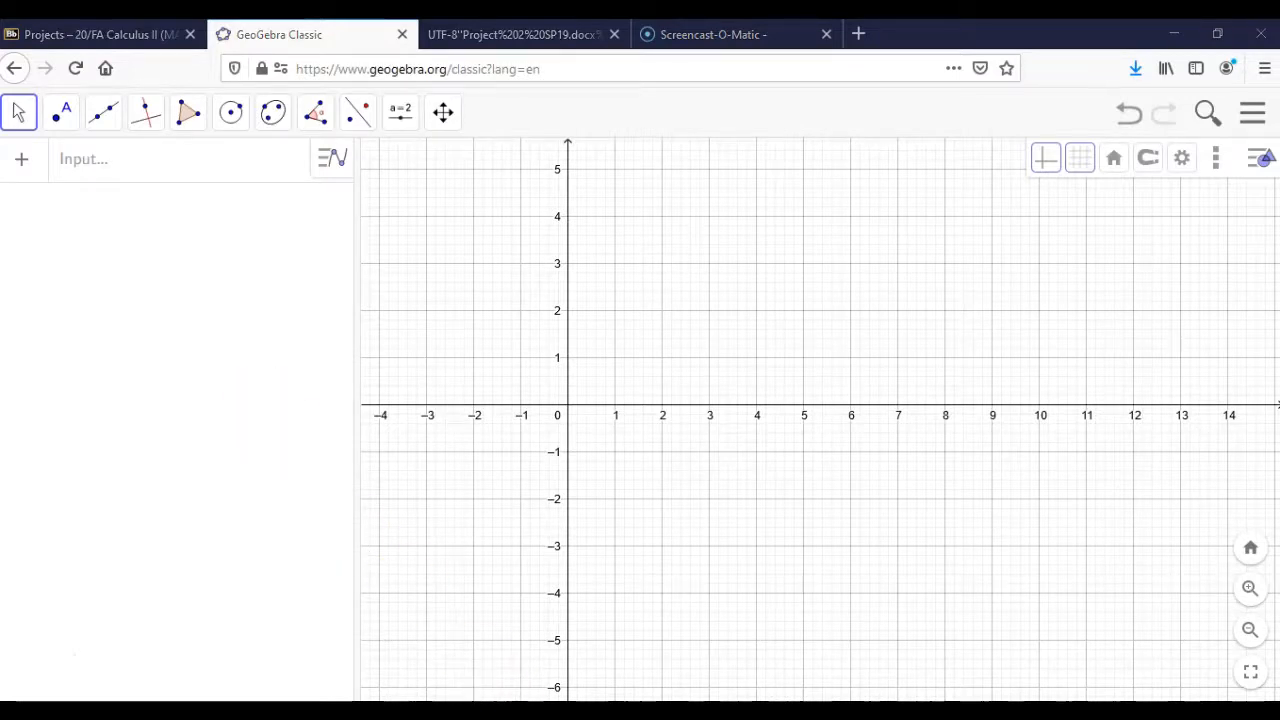
pyautogui.click(180, 388)
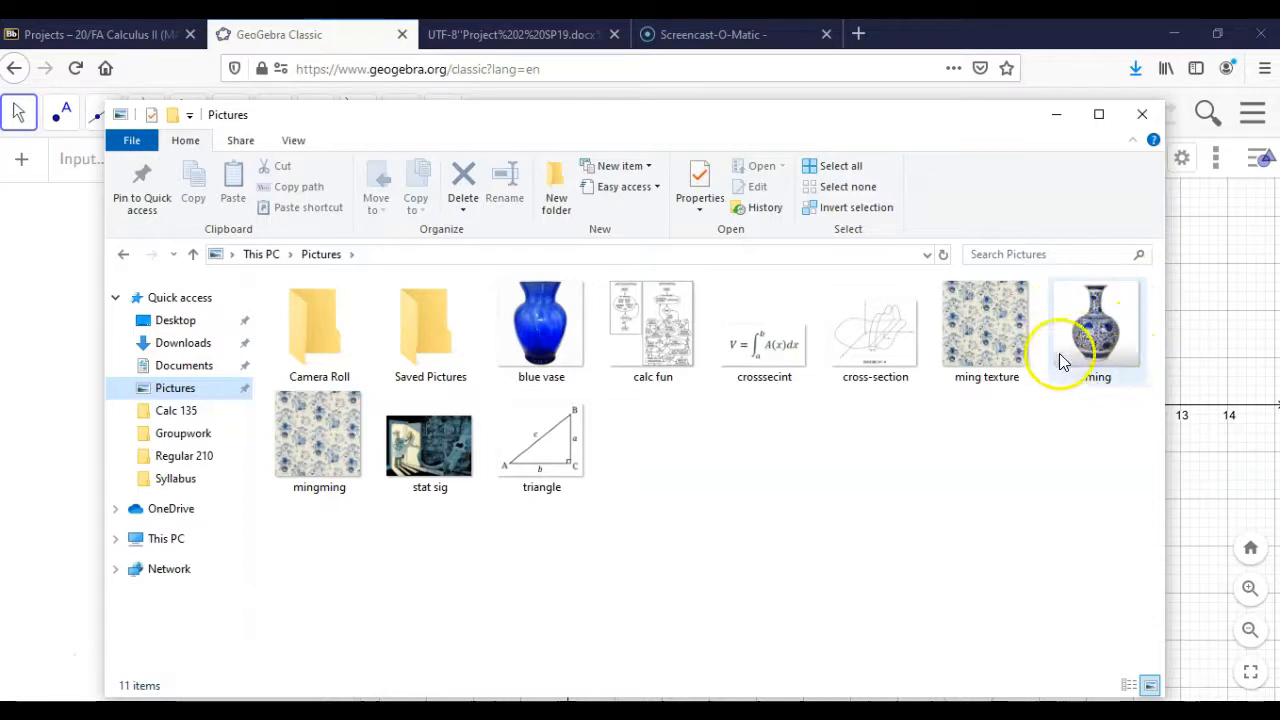
pyautogui.click(1146, 114)
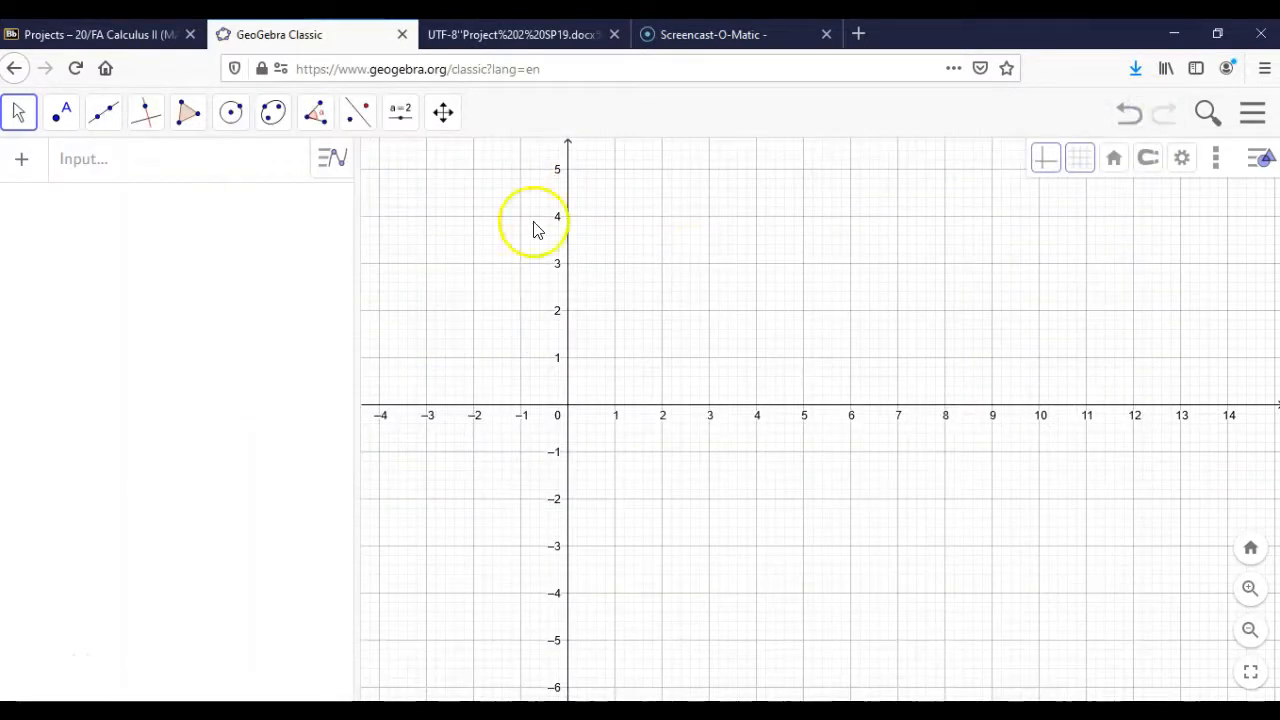
# Step: Insert the image file ming.jpeg from the Pictures folder into the graph
pyautogui.click(401, 125)
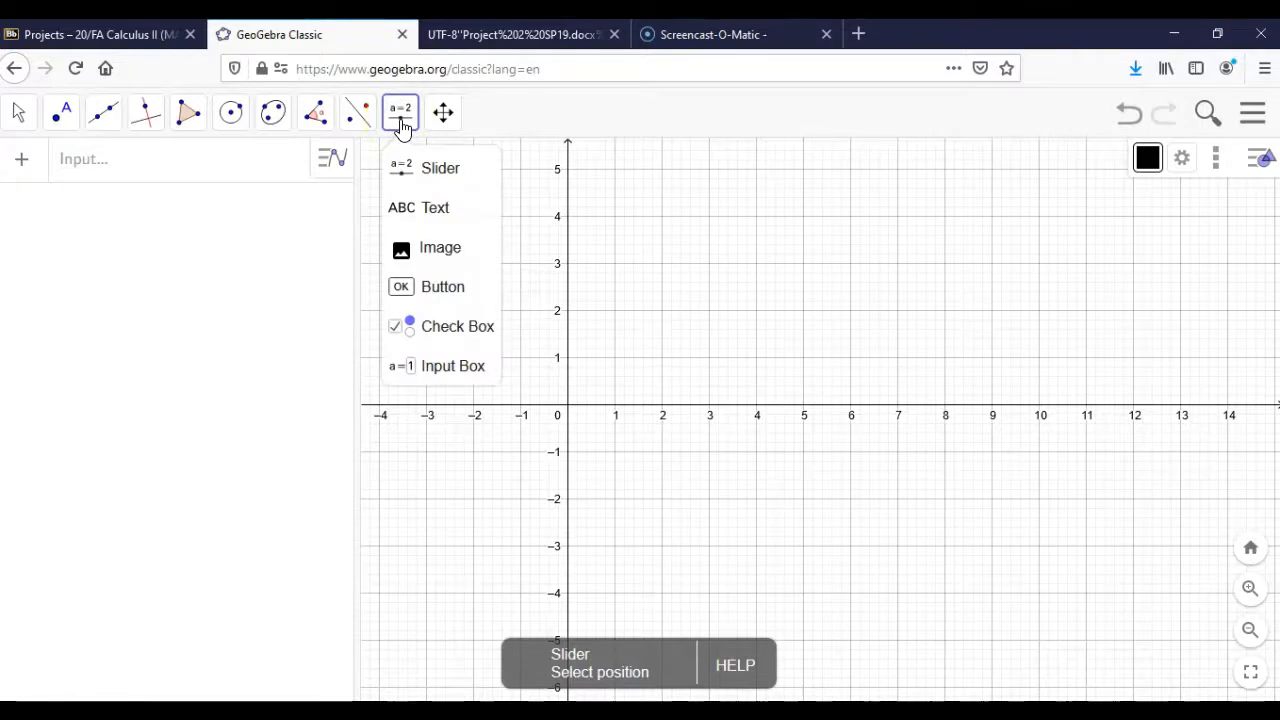
pyautogui.click(432, 252)
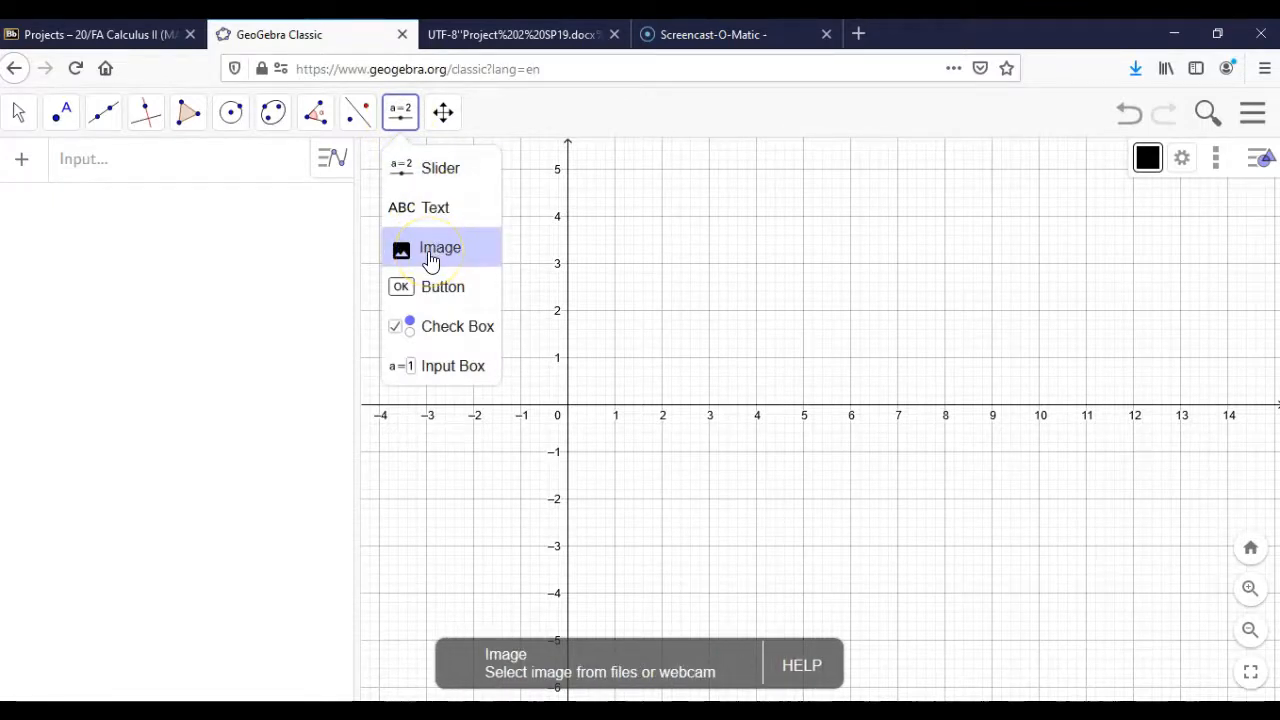
pyautogui.click(430, 254)
pyautogui.click(548, 240)
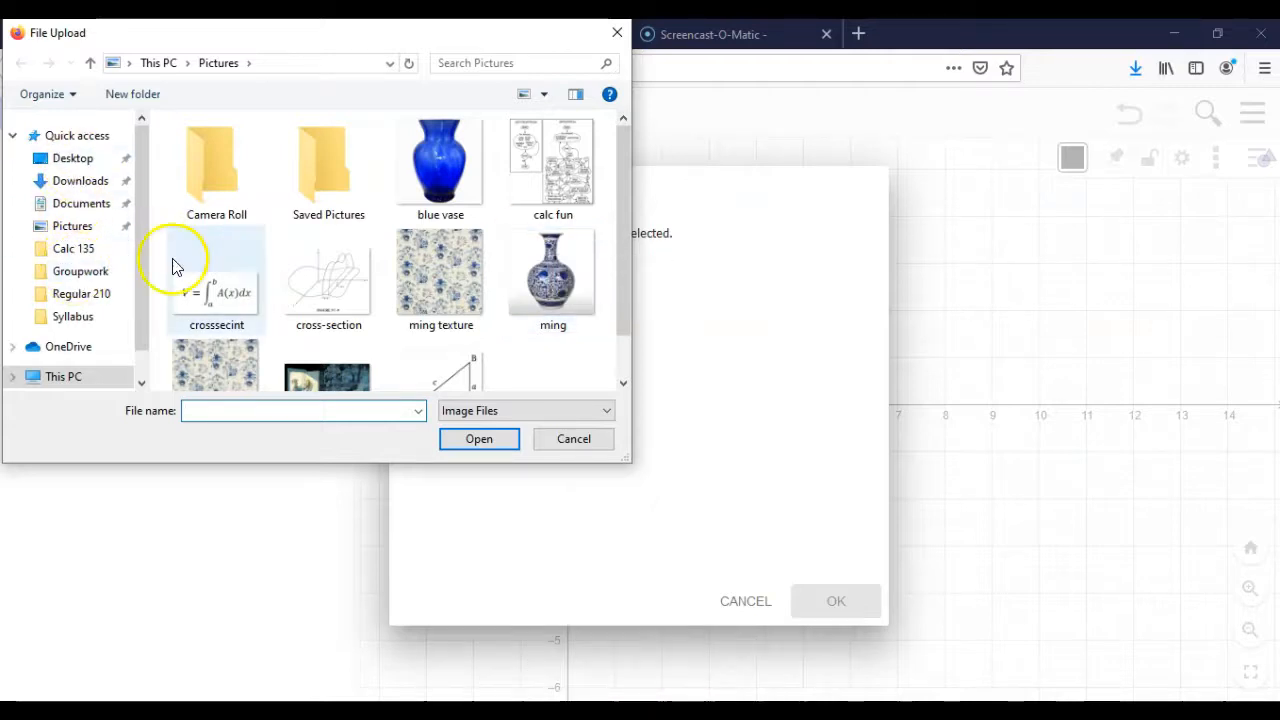
pyautogui.click(72, 224)
pyautogui.doubleClick(550, 282)
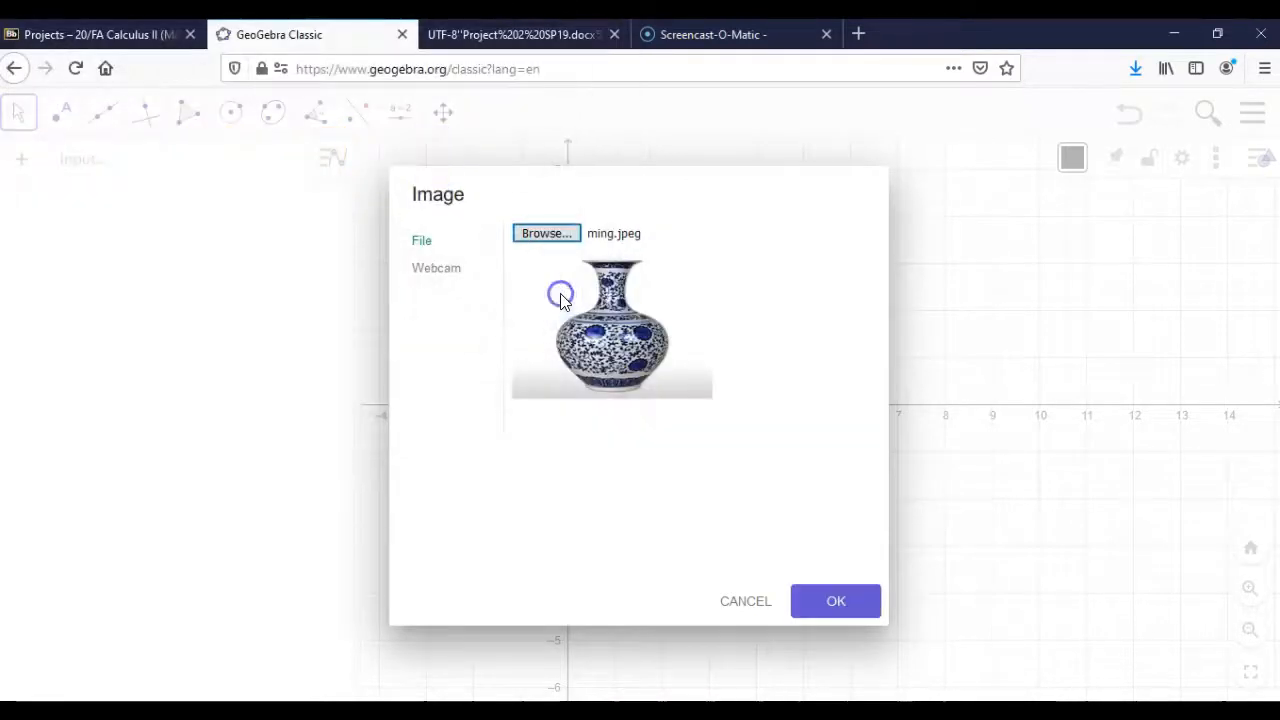
pyautogui.click(848, 601)
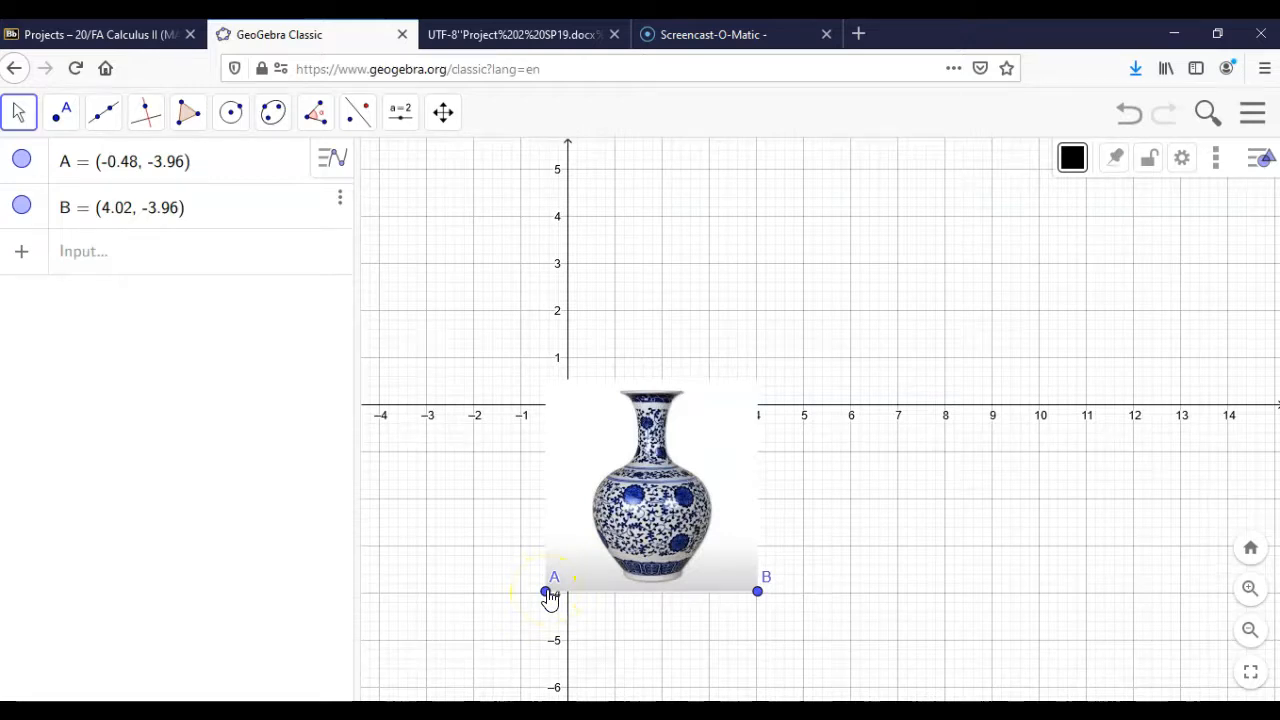
# Step: Turn the vase image onto its side by moving corner point A to (0, 3) and corner point B to (0, -3)
pyautogui.moveTo(548, 593); pyautogui.dragTo(568, 270)
pyautogui.moveTo(757, 591); pyautogui.dragTo(566, 549)
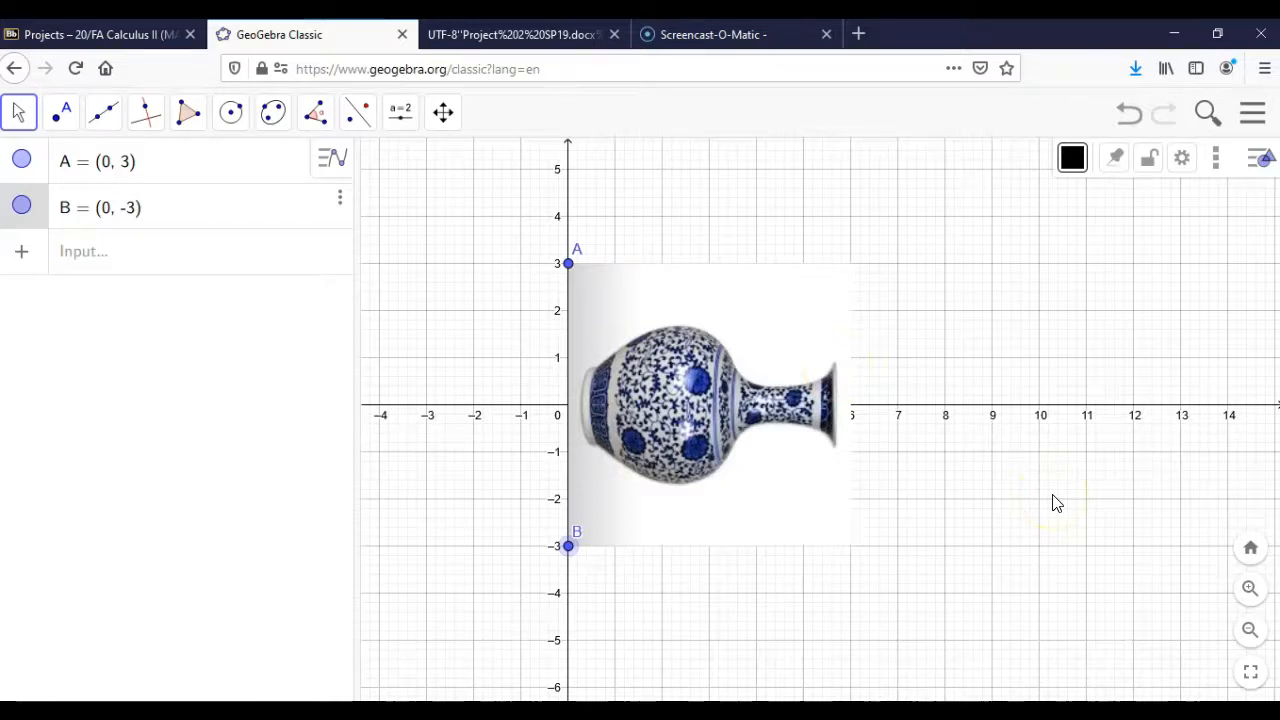
# Step: Enlarge the vase image by moving corners A and B to (0, 15) and (0, -15), and finally to (0, 20) and (0, -20)
pyautogui.click(1250, 632)
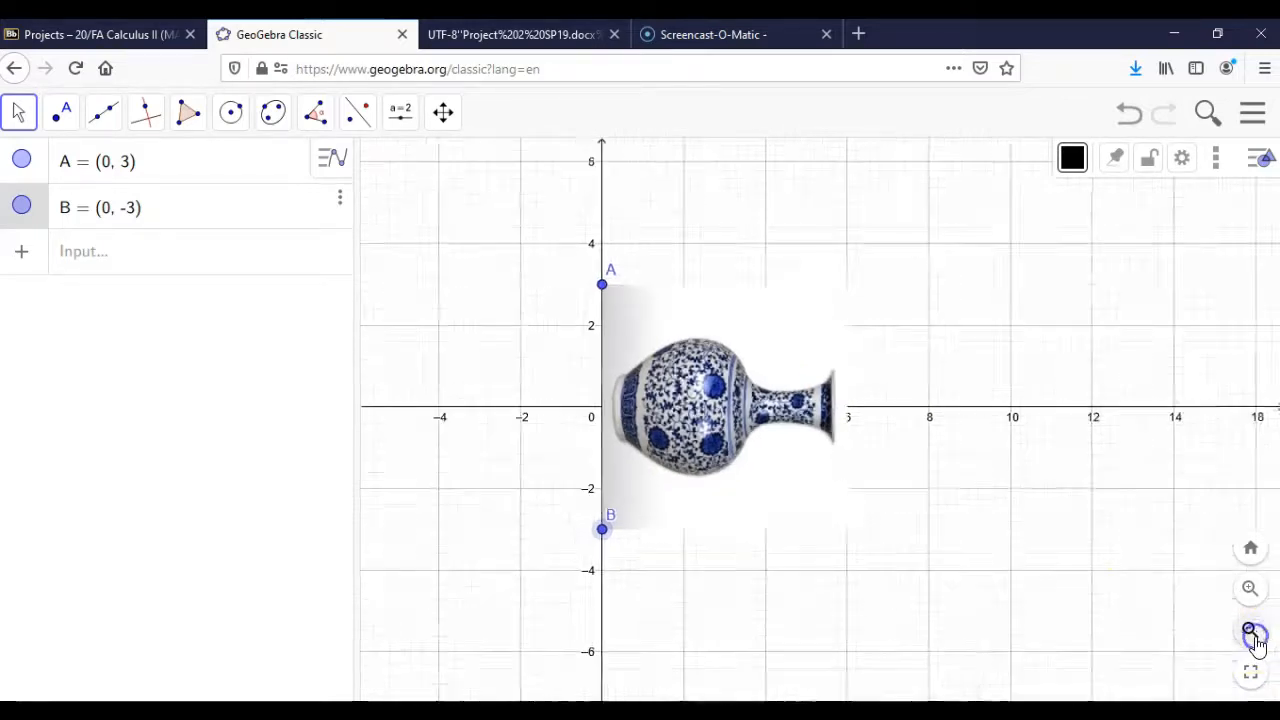
pyautogui.click(1256, 640)
pyautogui.click(1257, 642)
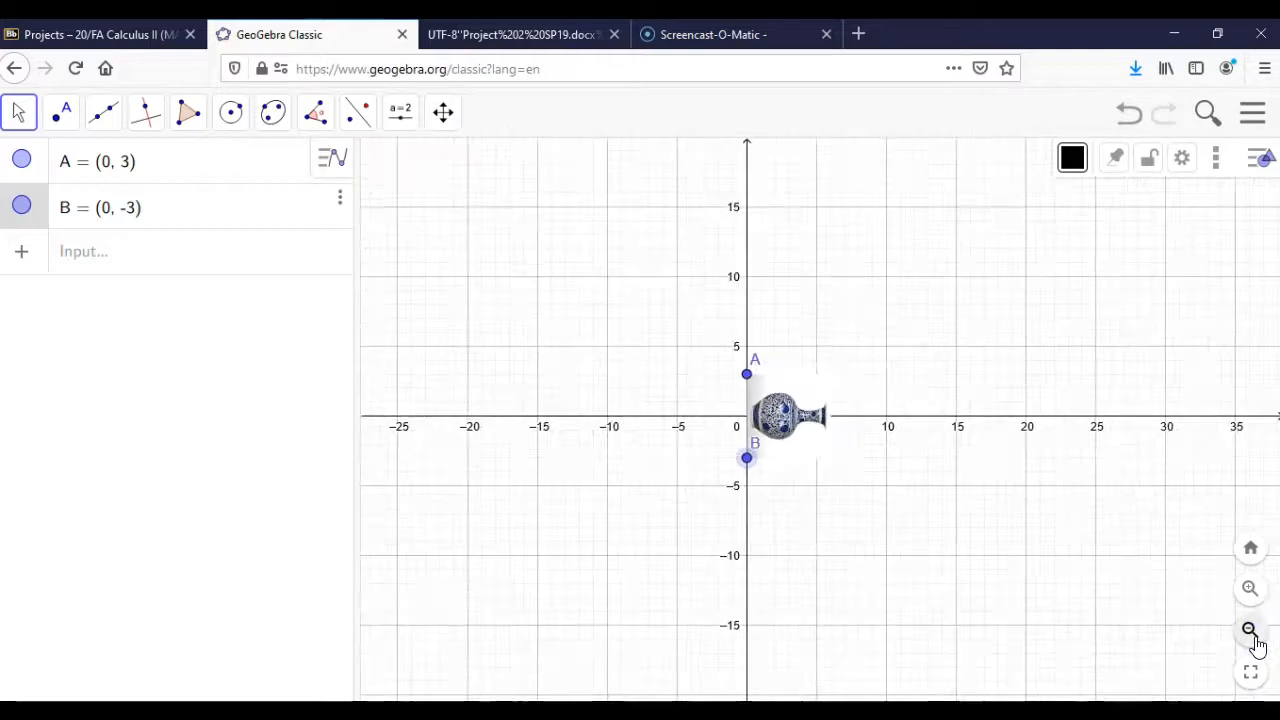
pyautogui.moveTo(1131, 567); pyautogui.dragTo(1027, 547)
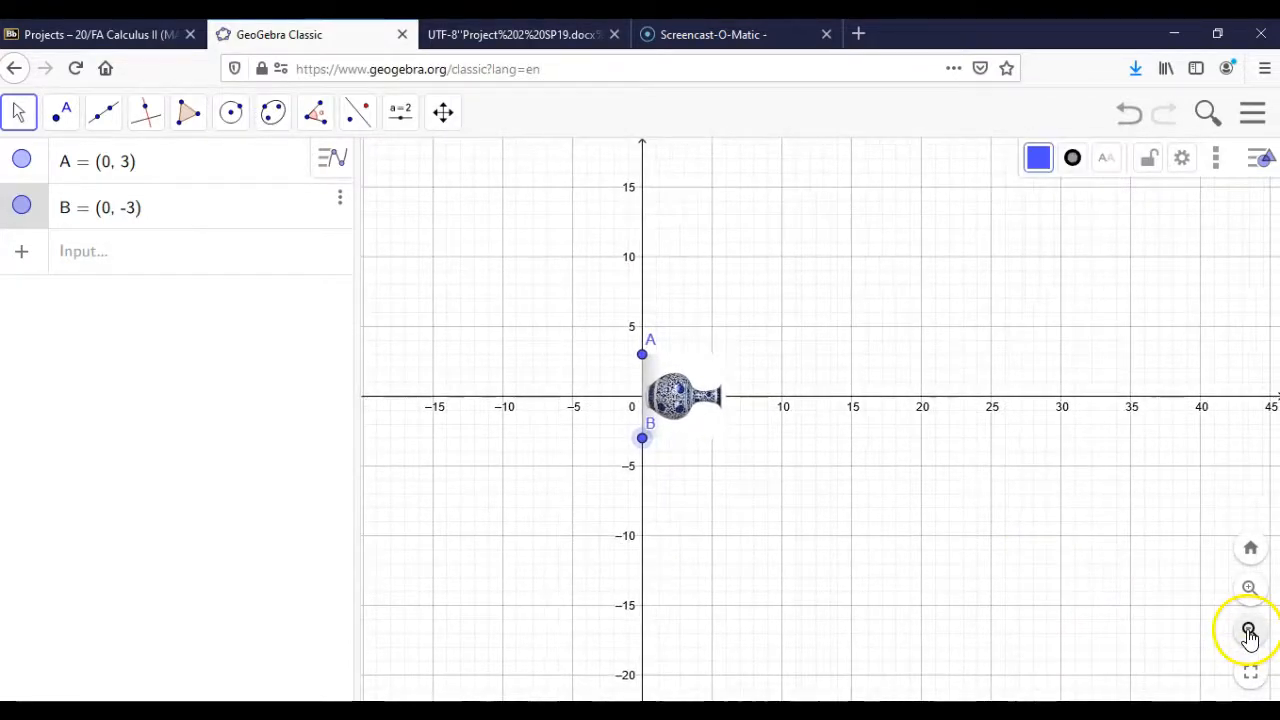
pyautogui.click(925, 533)
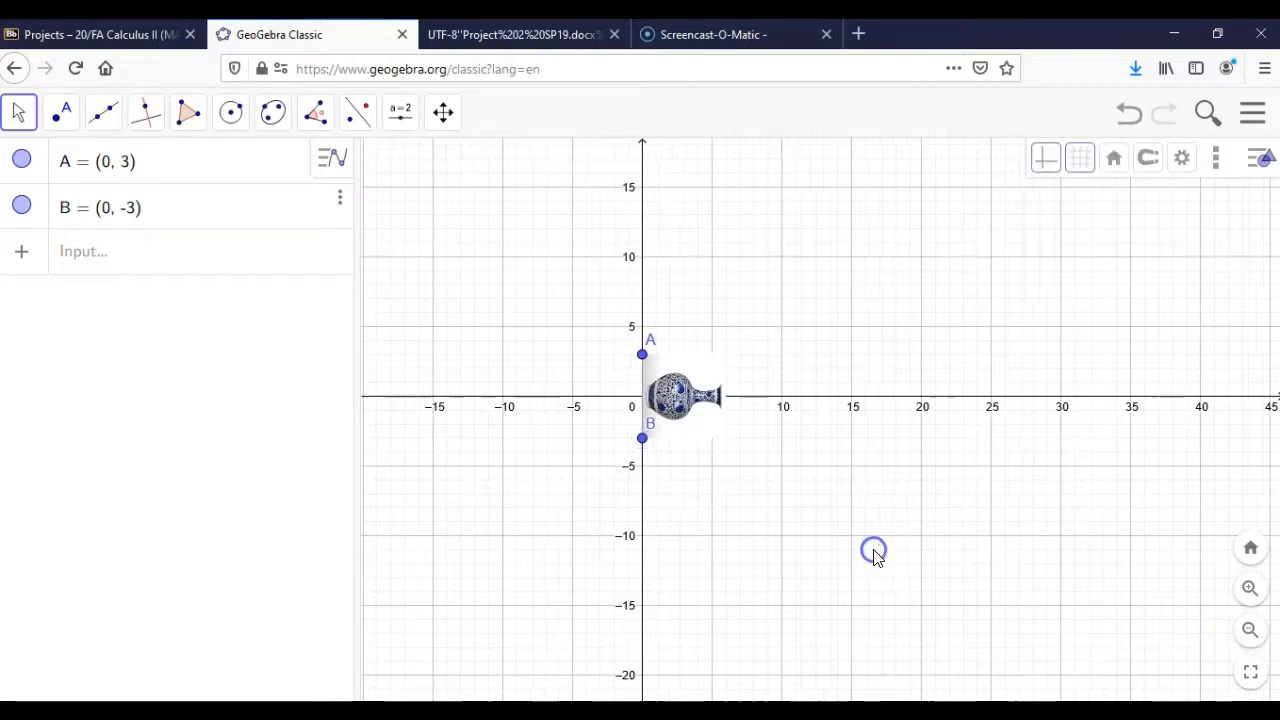
pyautogui.moveTo(642, 356); pyautogui.dragTo(641, 187)
pyautogui.moveTo(650, 430); pyautogui.dragTo(644, 615)
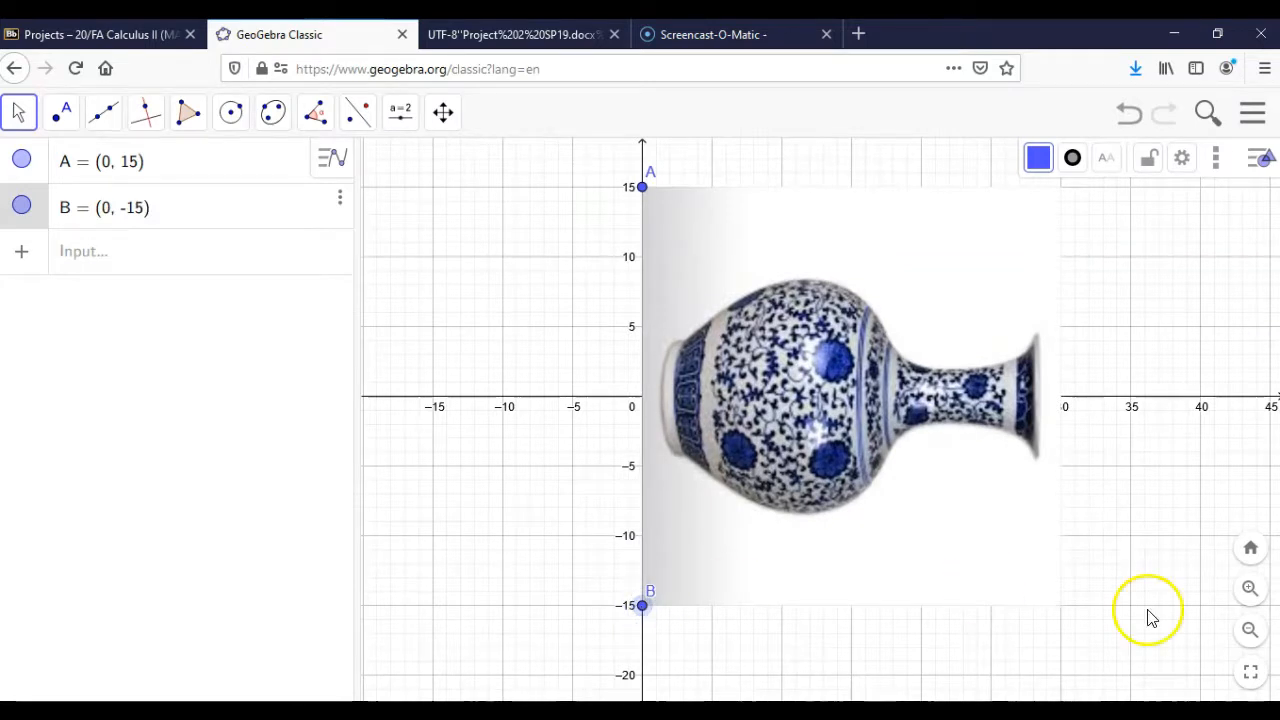
pyautogui.click(1250, 632)
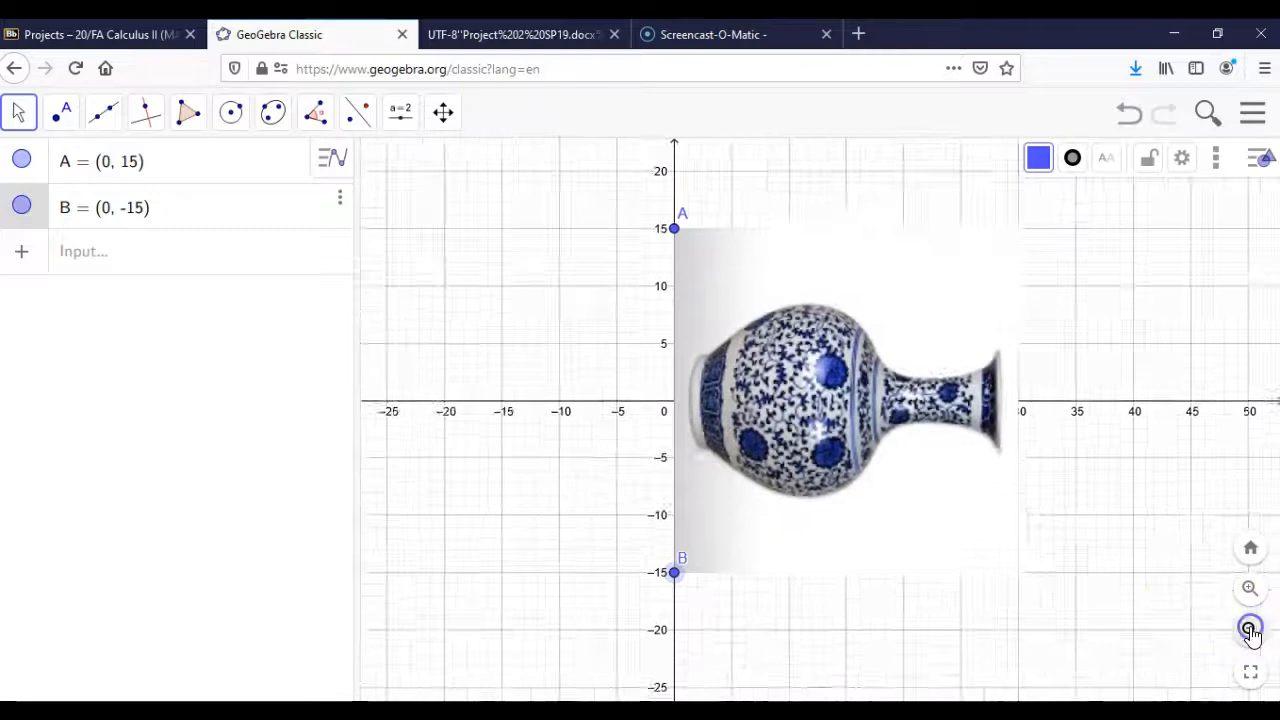
pyautogui.moveTo(703, 268); pyautogui.dragTo(702, 221)
pyautogui.moveTo(705, 541); pyautogui.dragTo(704, 591)
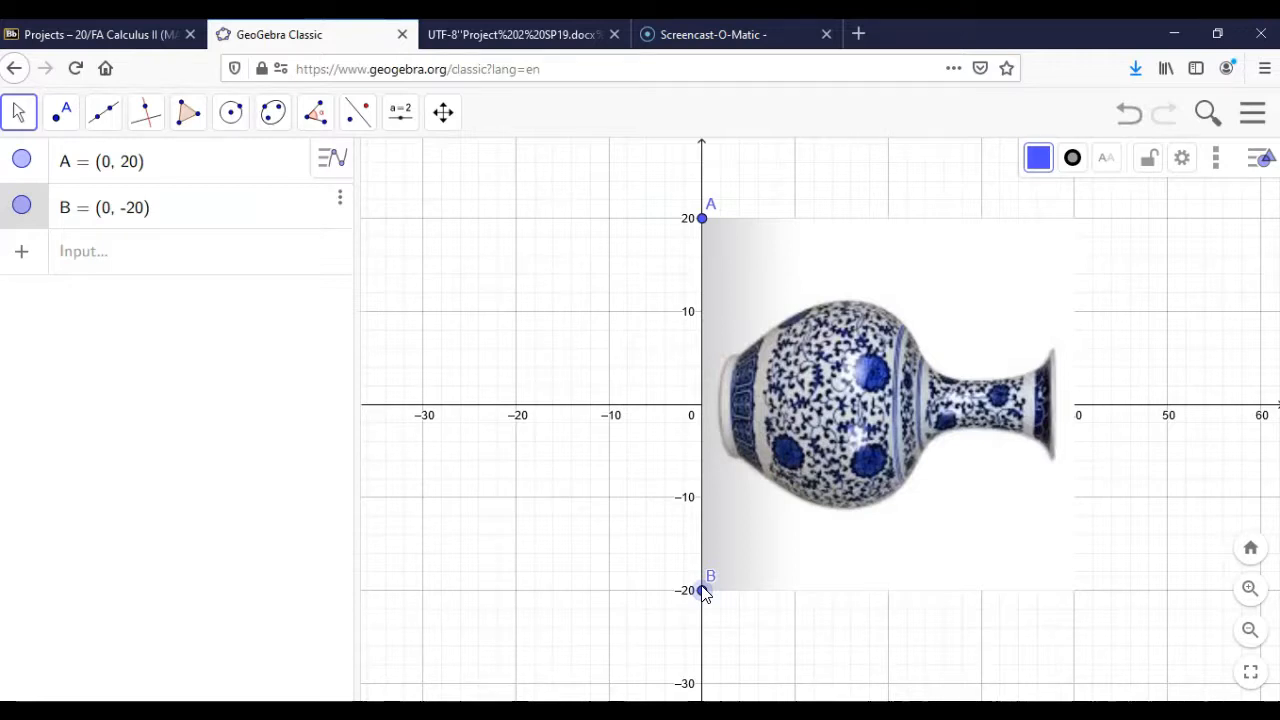
# Step: Shift the vase image off the y-axis until its corners sit at about x = 2.33, and place a point on the origin
pyautogui.moveTo(843, 391); pyautogui.dragTo(870, 400)
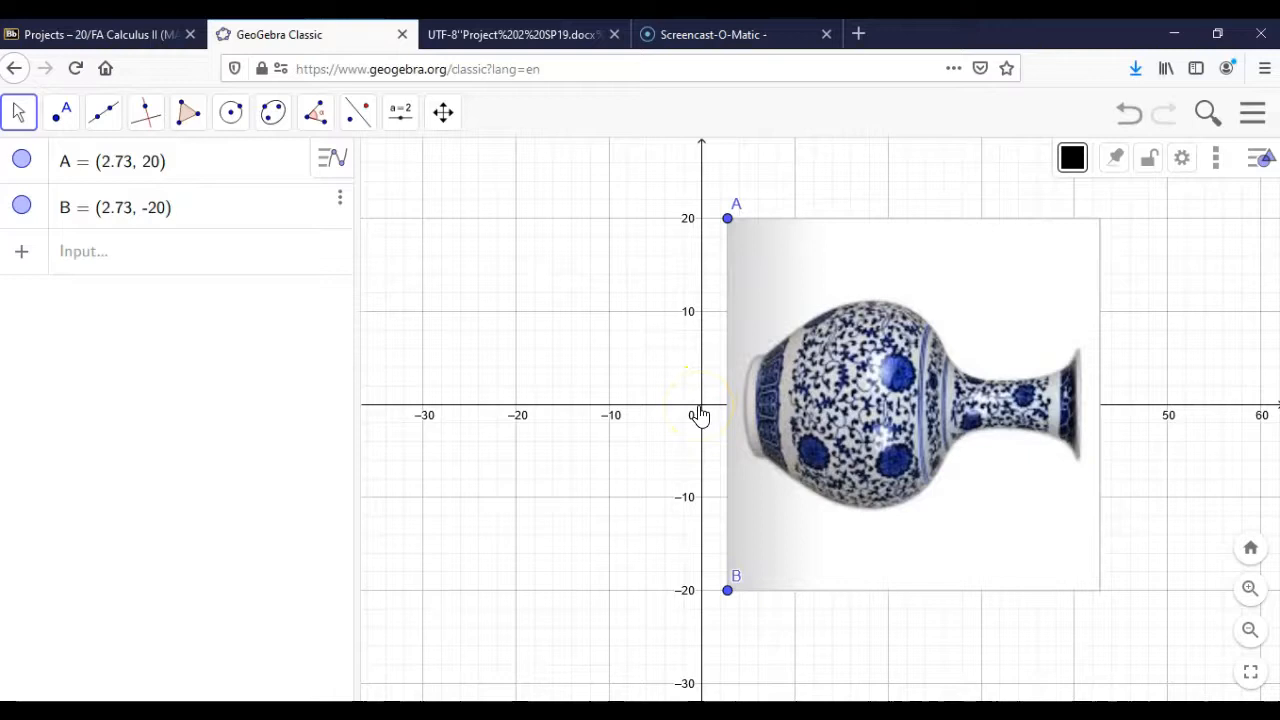
pyautogui.moveTo(900, 445)
pyautogui.mouseDown()
pyautogui.moveTo(858, 450)
pyautogui.moveTo(890, 442)
pyautogui.mouseUp()
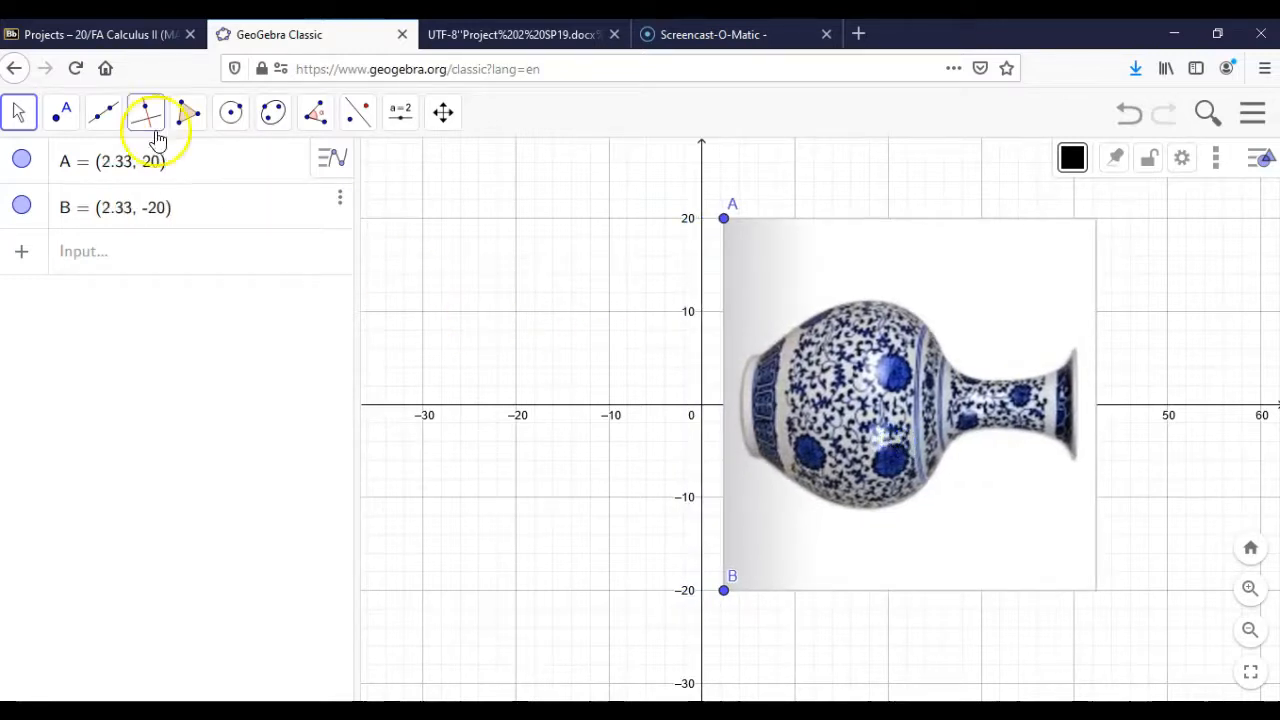
pyautogui.click(62, 122)
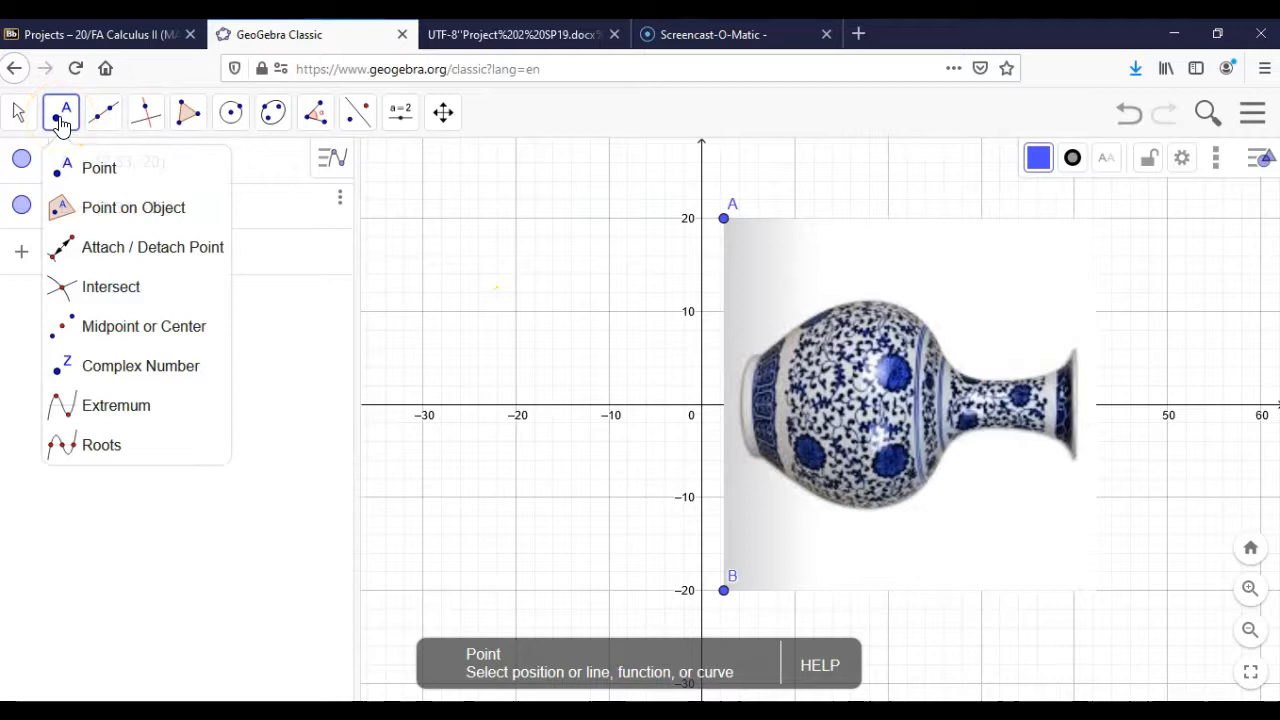
pyautogui.click(105, 172)
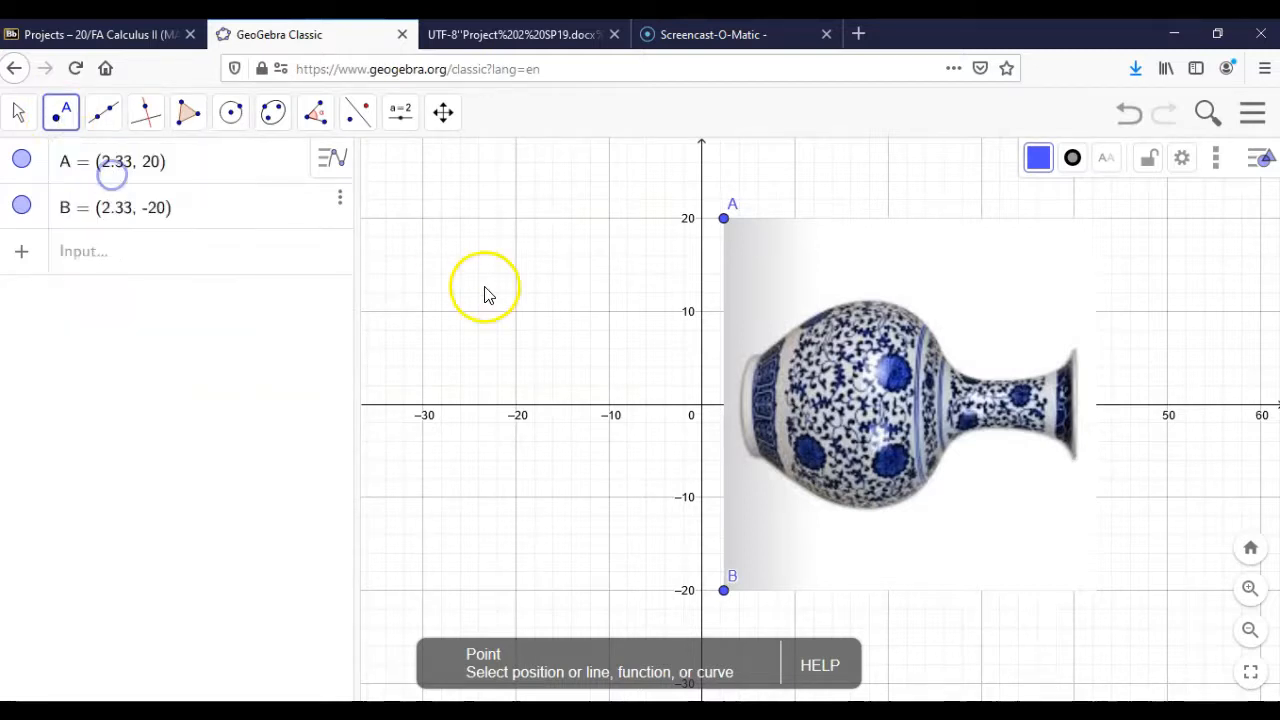
pyautogui.click(702, 414)
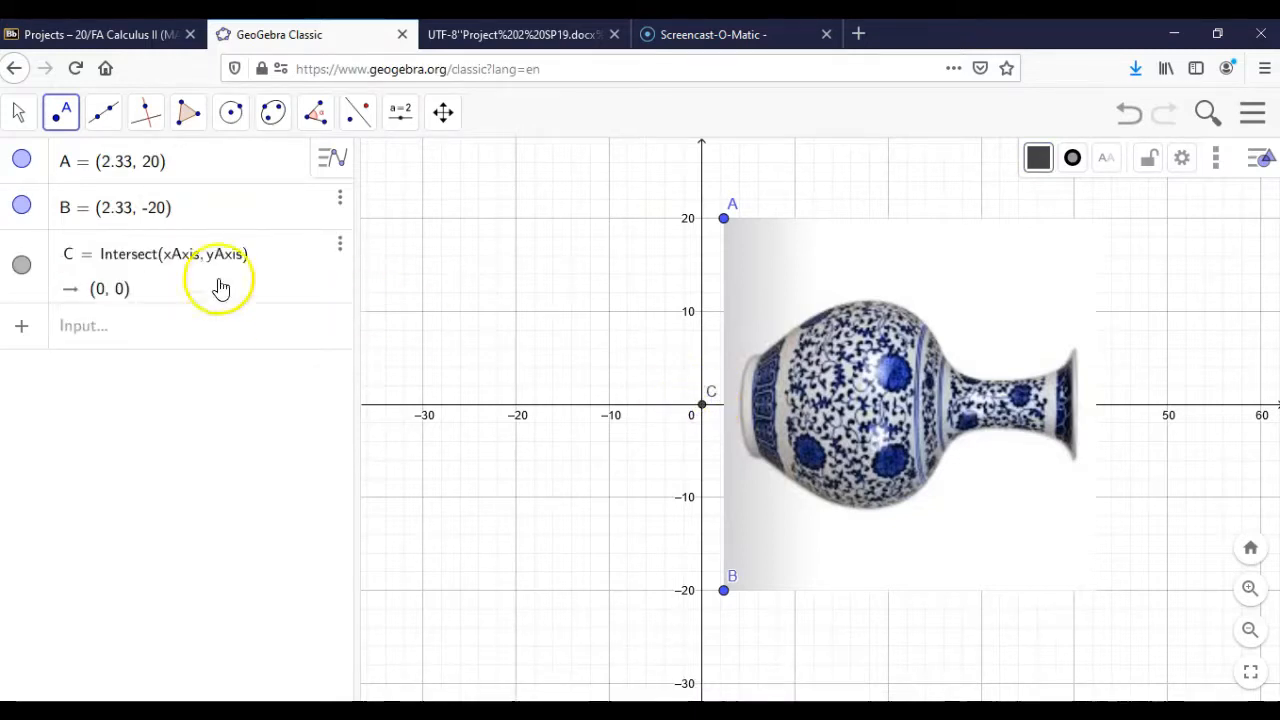
# Step: Slide the vase image along the x-axis until the vase's base meets the origin point, with its corners at about x = -1.72
pyautogui.click(22, 118)
pyautogui.moveTo(856, 411); pyautogui.dragTo(817, 413)
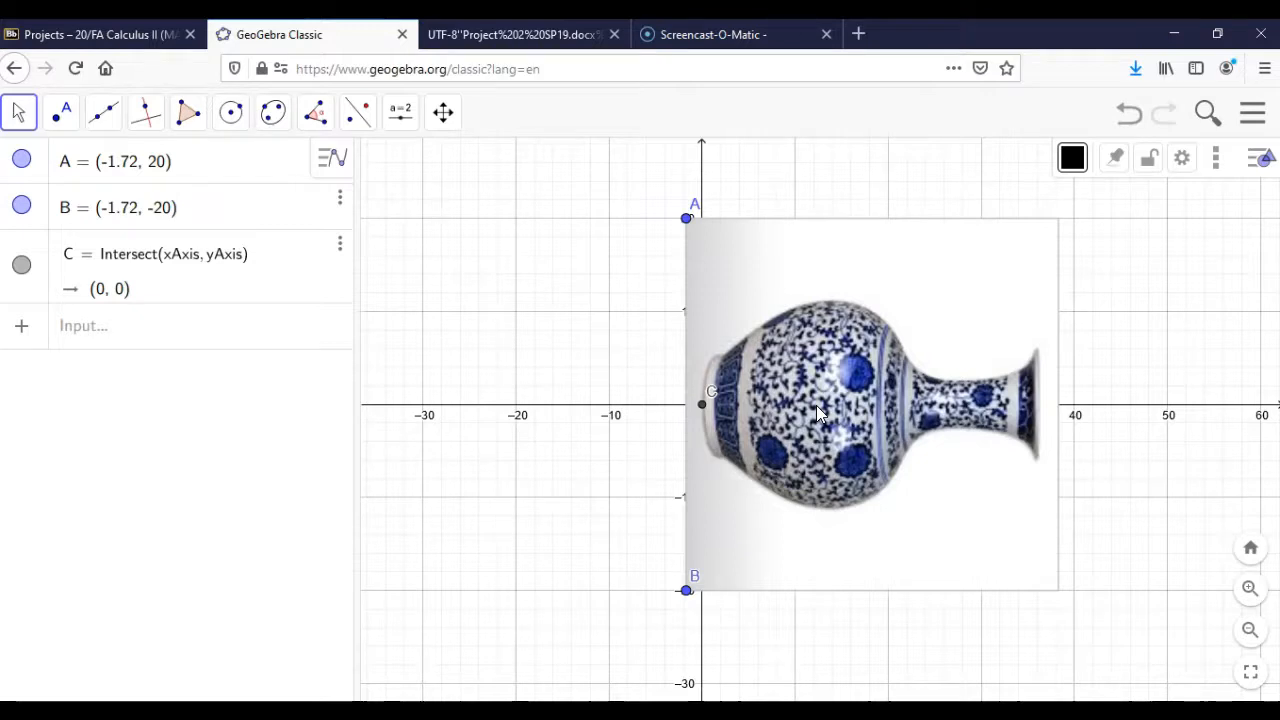
# Step: Set the vase picture as a background image so the axes and grid show over it, and close its settings
pyautogui.click(871, 445)
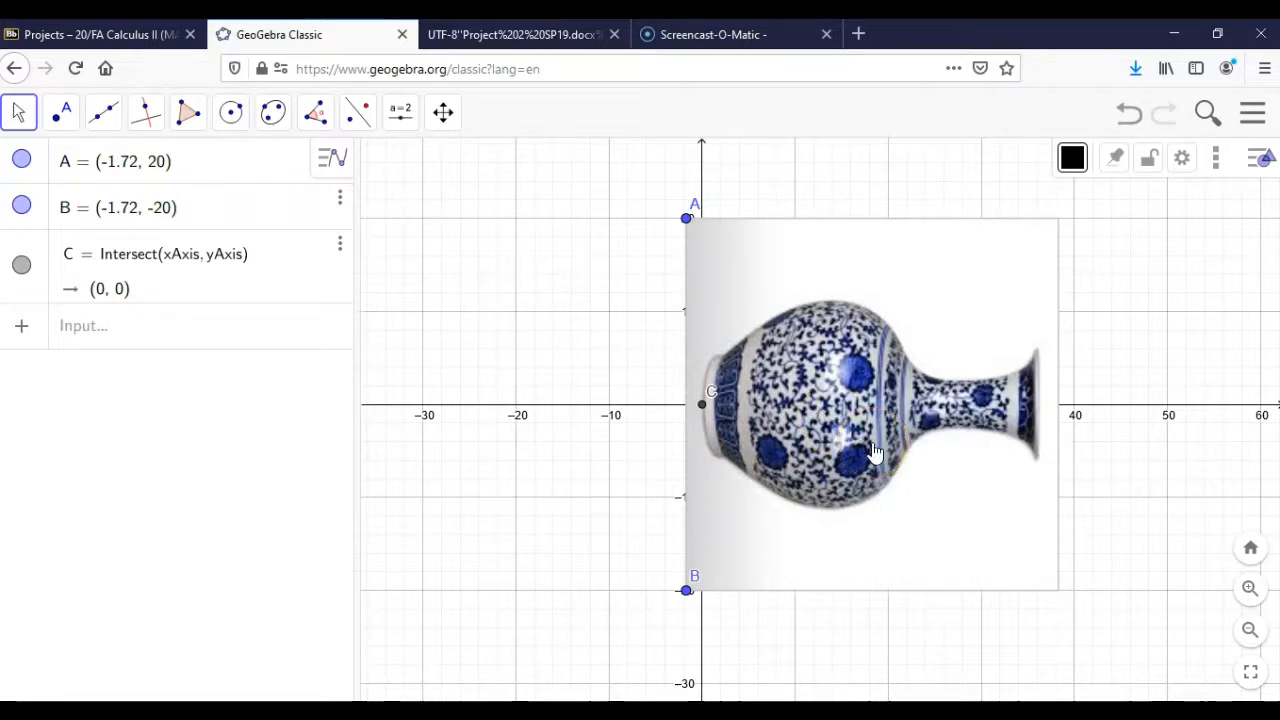
pyautogui.click(1180, 162)
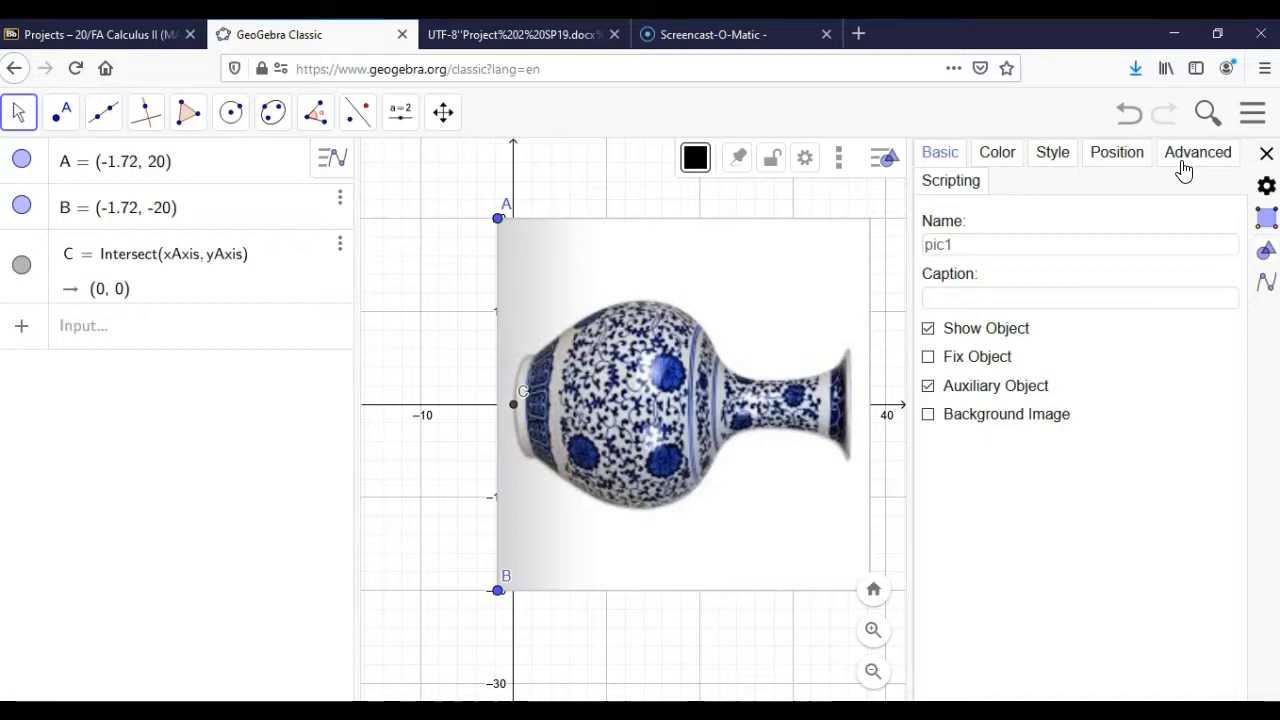
pyautogui.click(928, 416)
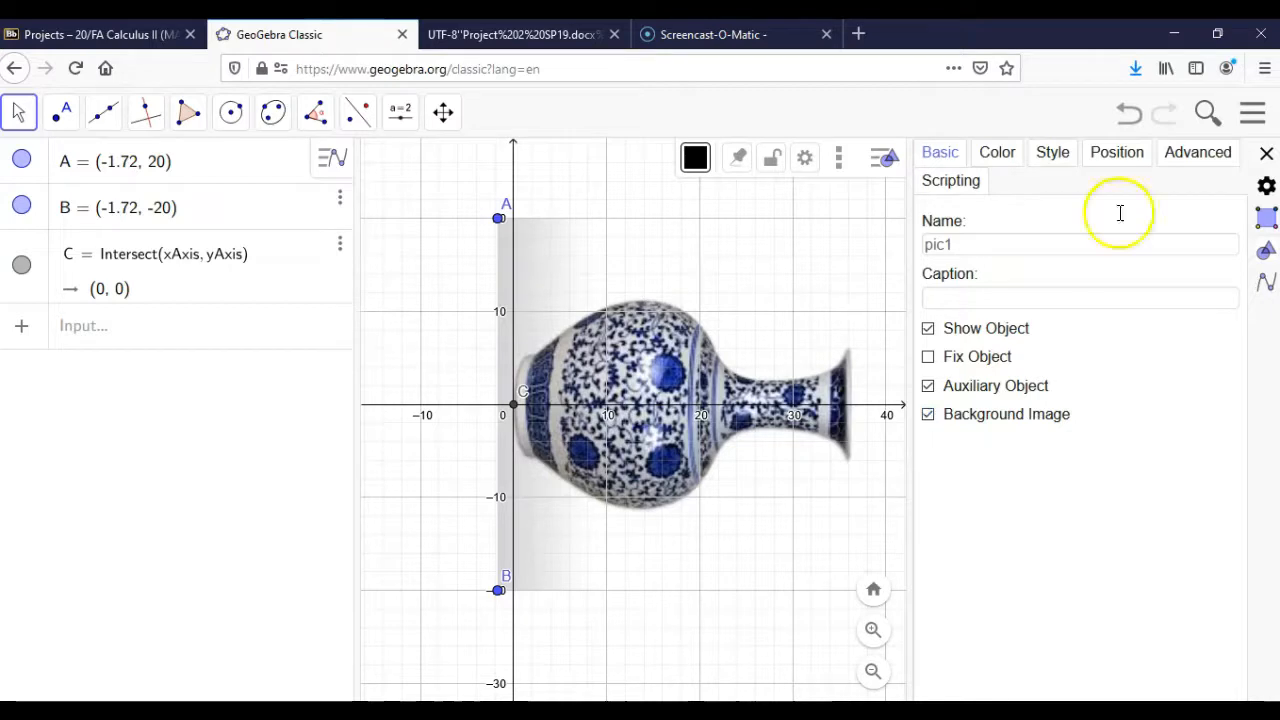
pyautogui.click(1265, 154)
pyautogui.moveTo(806, 370)
pyautogui.mouseDown()
pyautogui.moveTo(811, 319)
pyautogui.moveTo(795, 376)
pyautogui.moveTo(730, 340)
pyautogui.moveTo(745, 326)
pyautogui.moveTo(787, 362)
pyautogui.mouseUp()
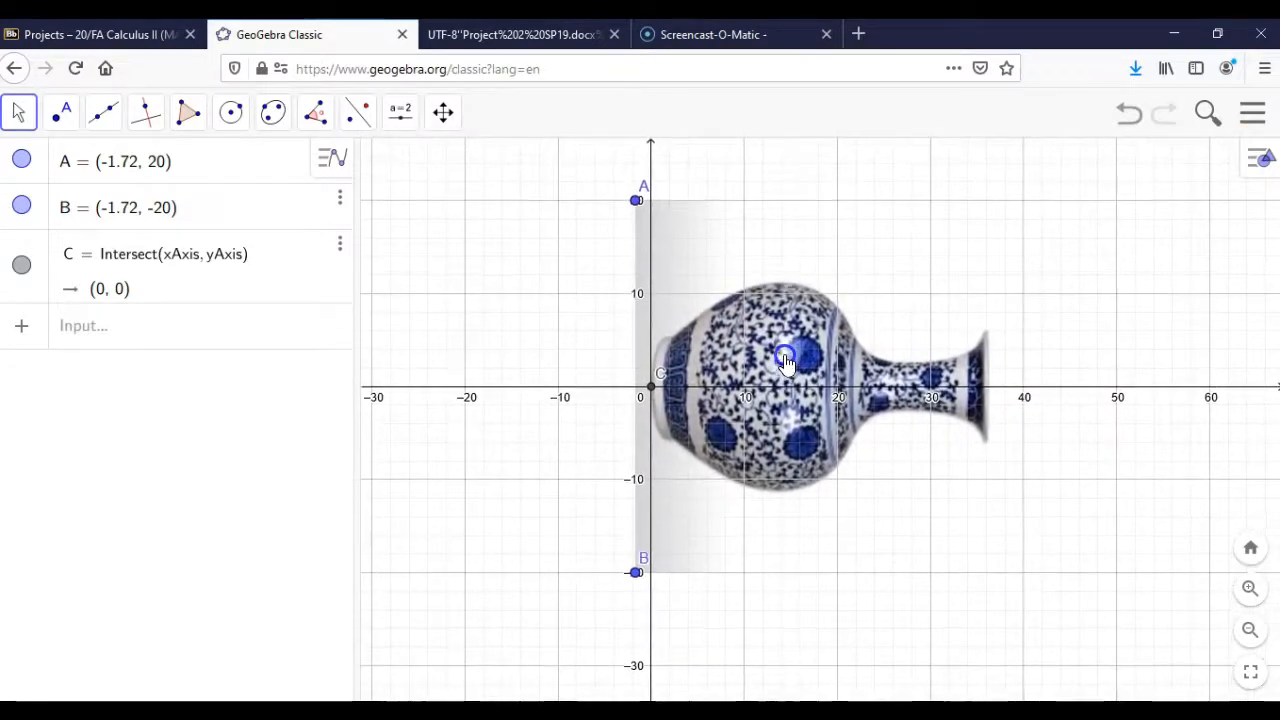
# Step: Reopen the vase picture's settings and switch its Background Image option off and on again
pyautogui.click(1259, 158)
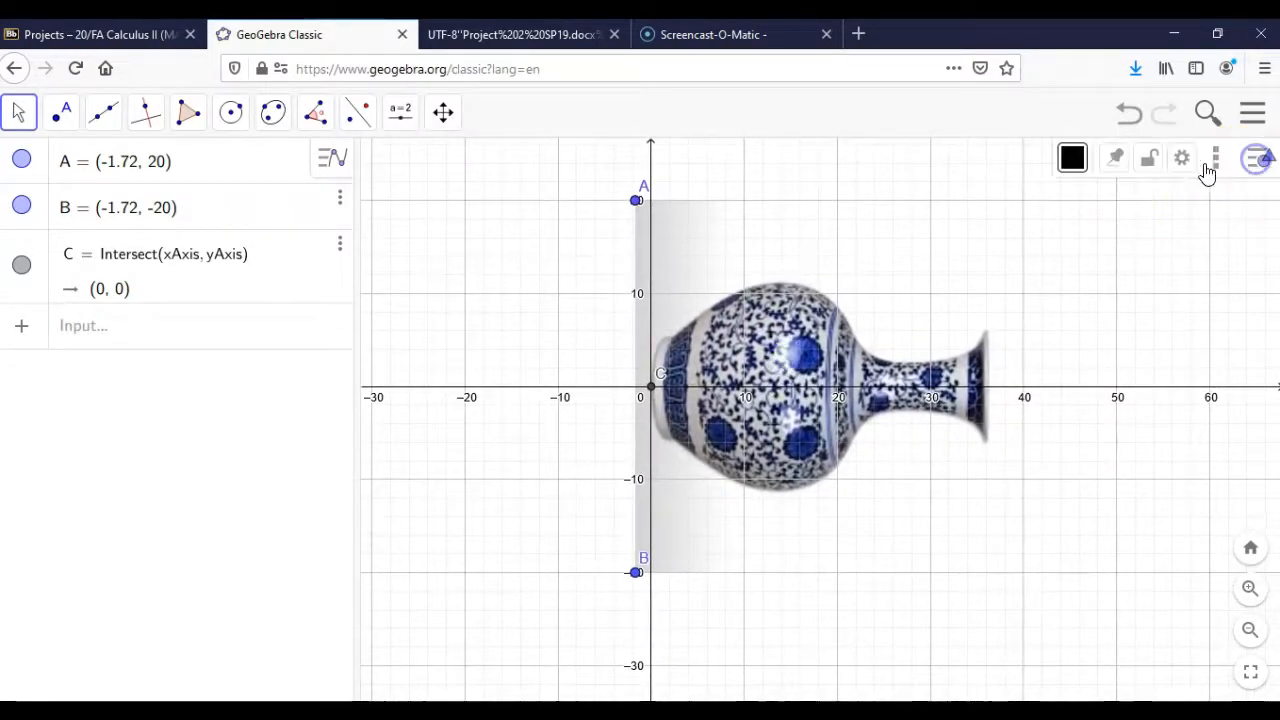
pyautogui.click(1185, 159)
pyautogui.click(936, 414)
pyautogui.click(937, 416)
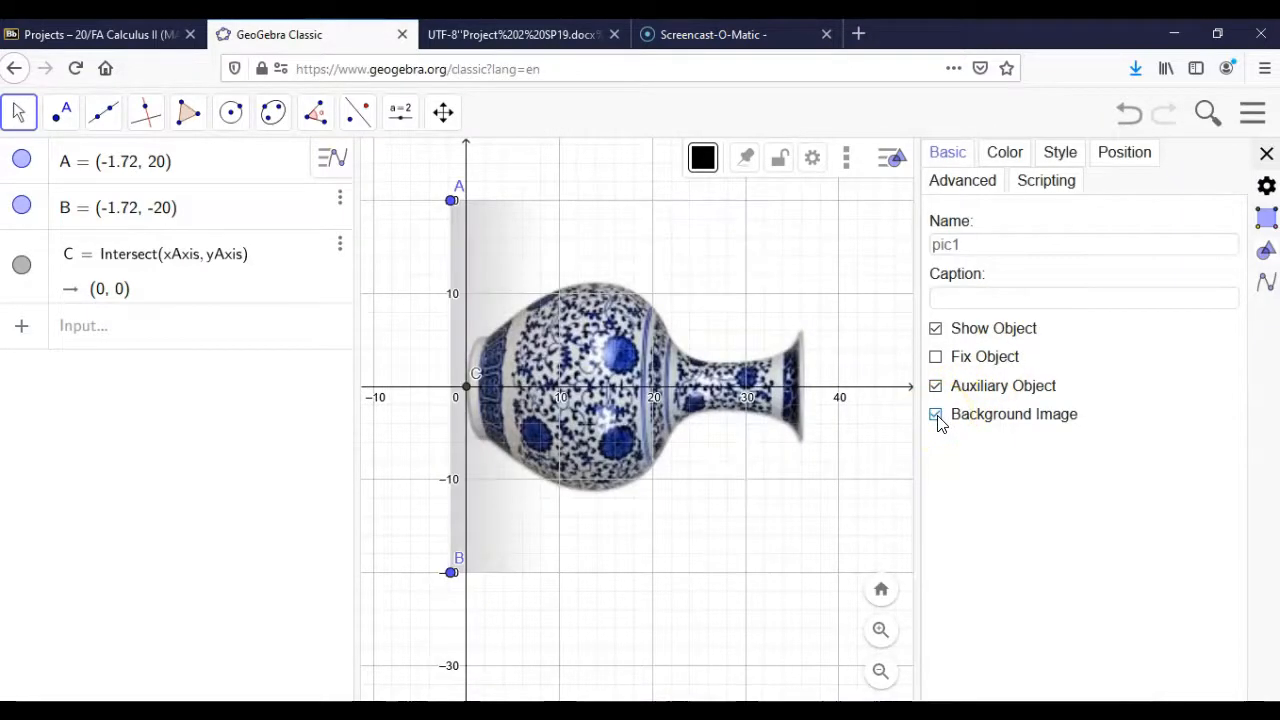
# Step: Set the global rounding to 4 decimal places and close the settings
pyautogui.click(1267, 188)
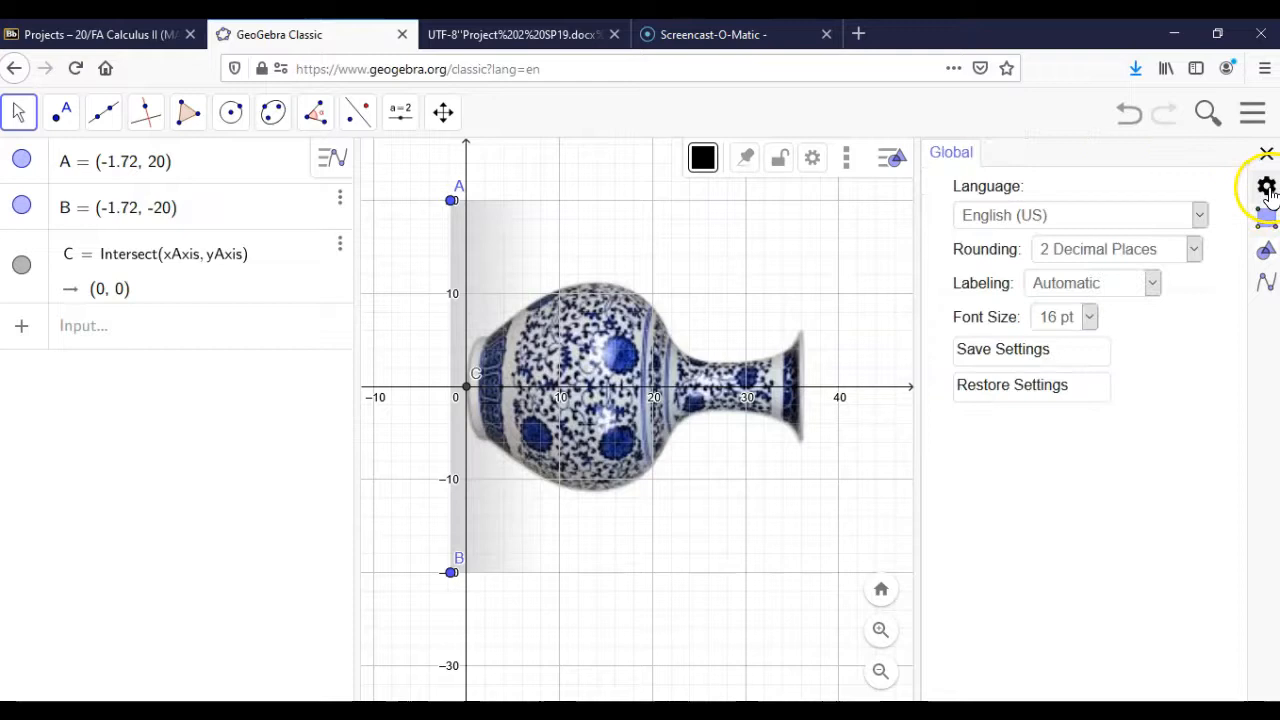
pyautogui.click(1133, 252)
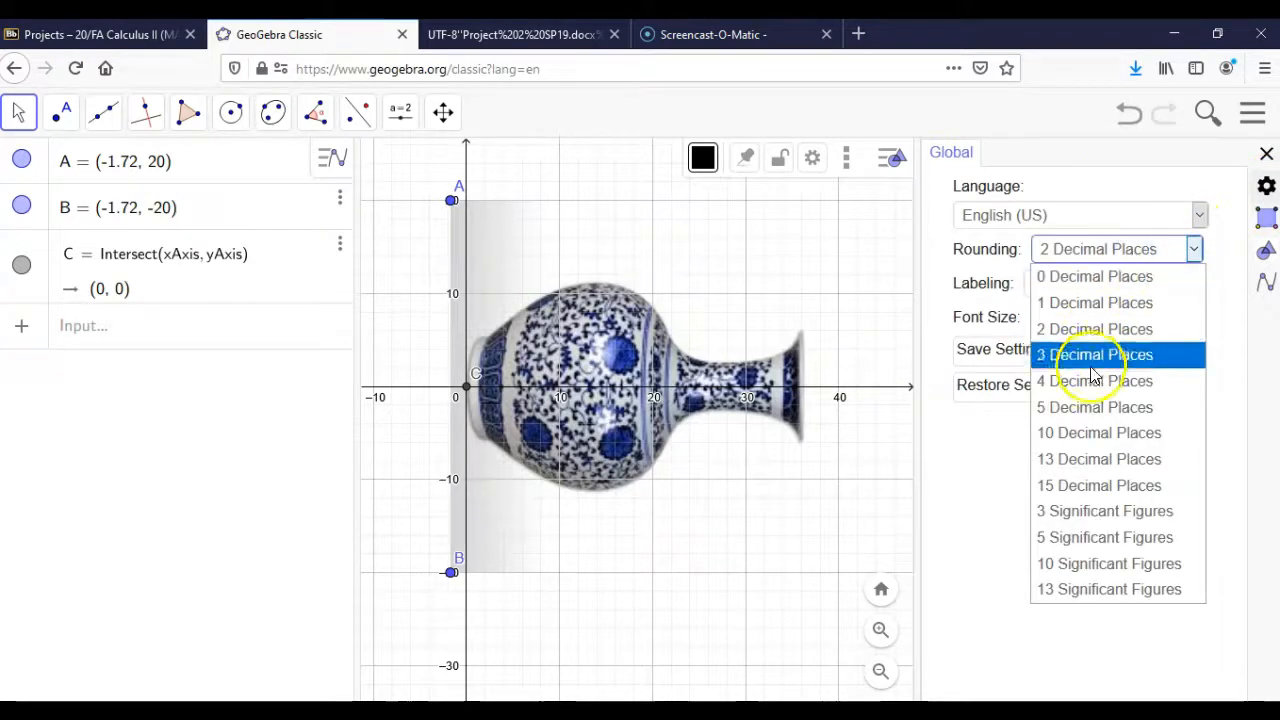
pyautogui.click(1084, 390)
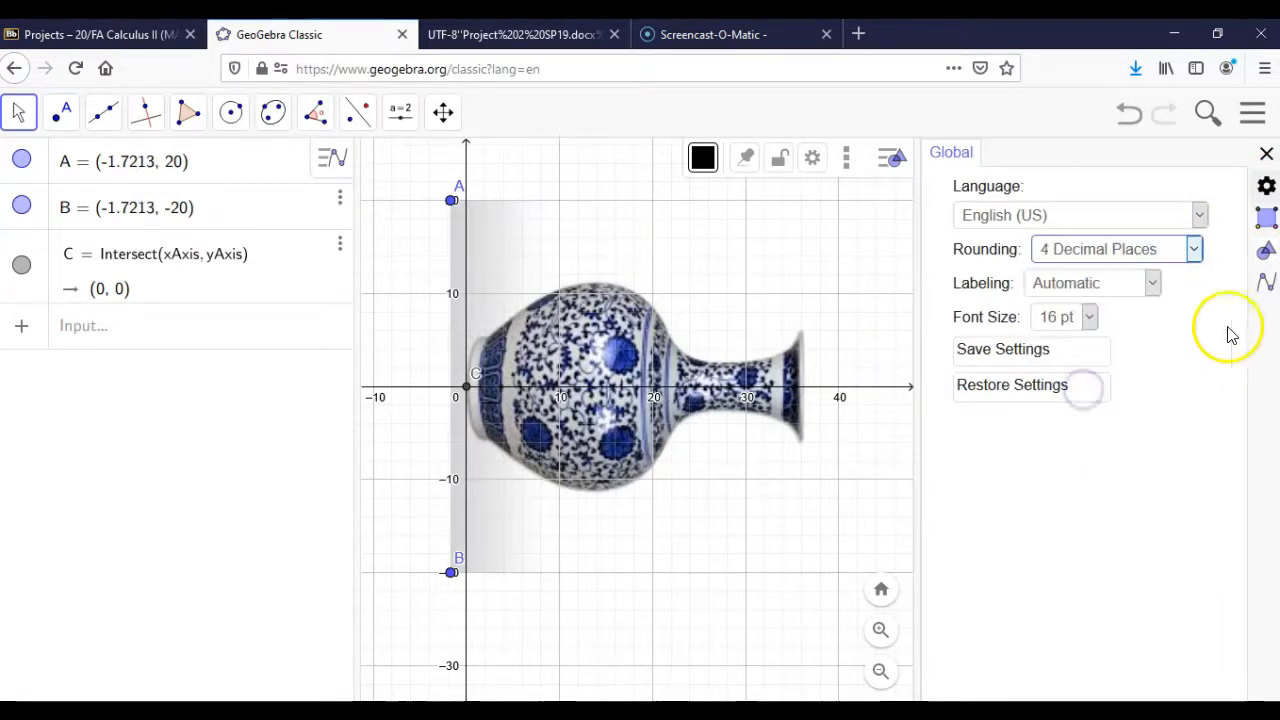
pyautogui.click(1267, 154)
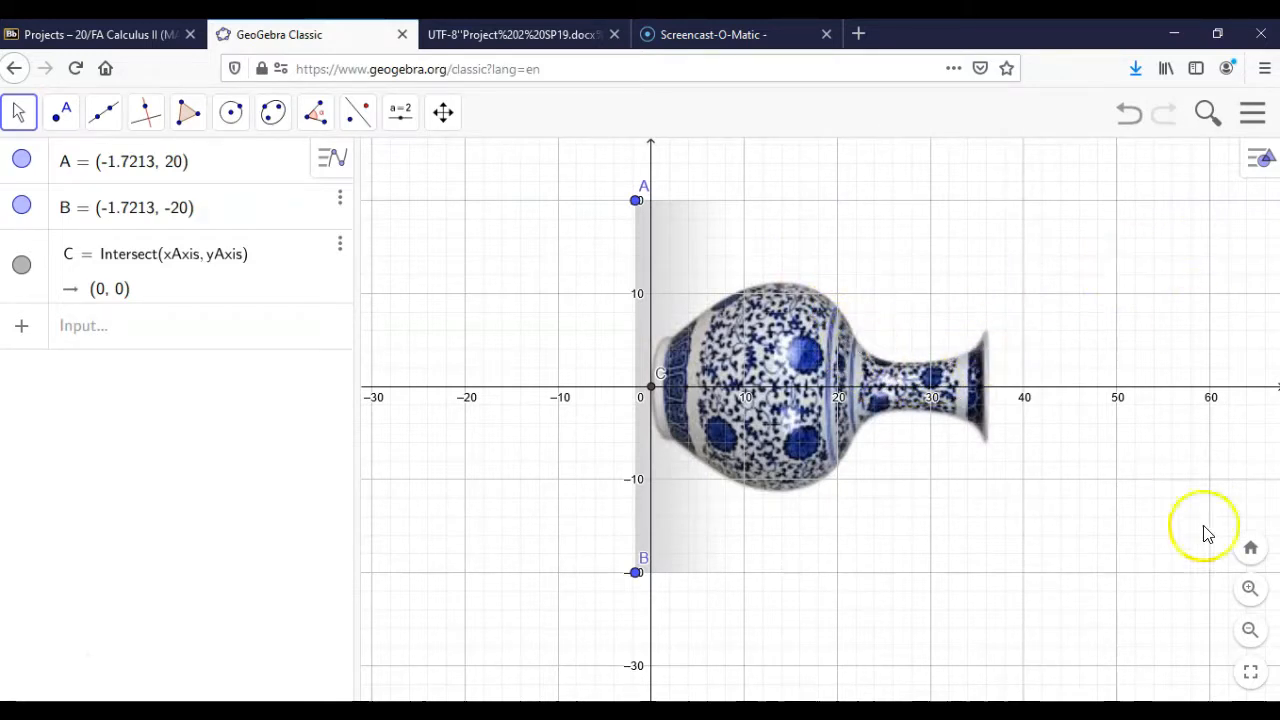
# Step: Place three points up the vase's base edge at about (0.21, 2.28), (0.66, 4.26) and (1.69, 5.34)
pyautogui.click(1250, 589)
pyautogui.moveTo(924, 304); pyautogui.dragTo(1020, 346)
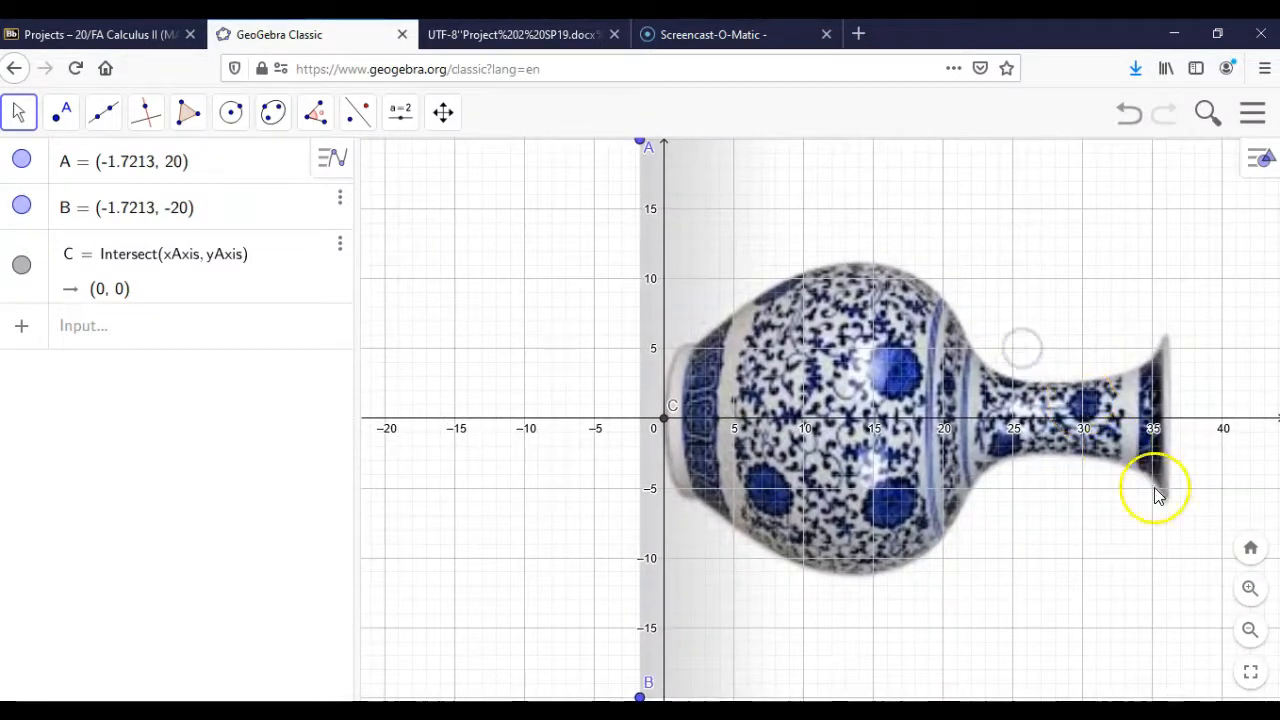
pyautogui.click(1250, 589)
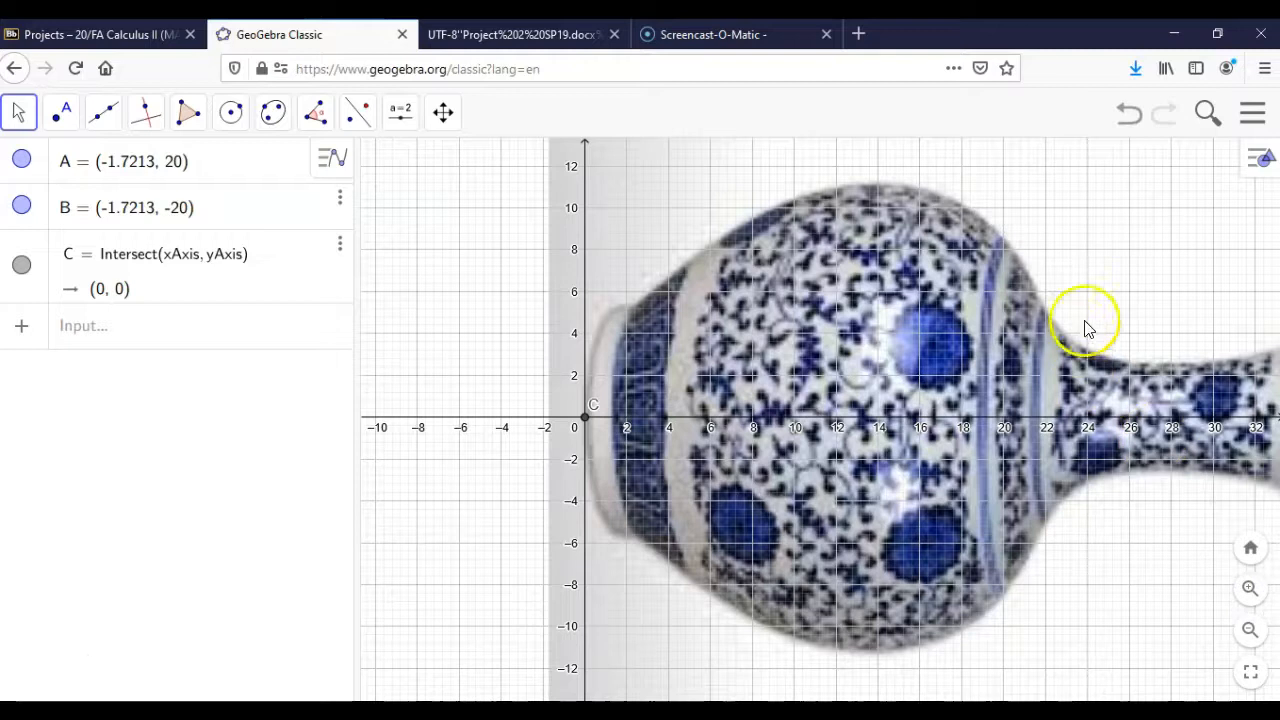
pyautogui.moveTo(1086, 310); pyautogui.dragTo(934, 331)
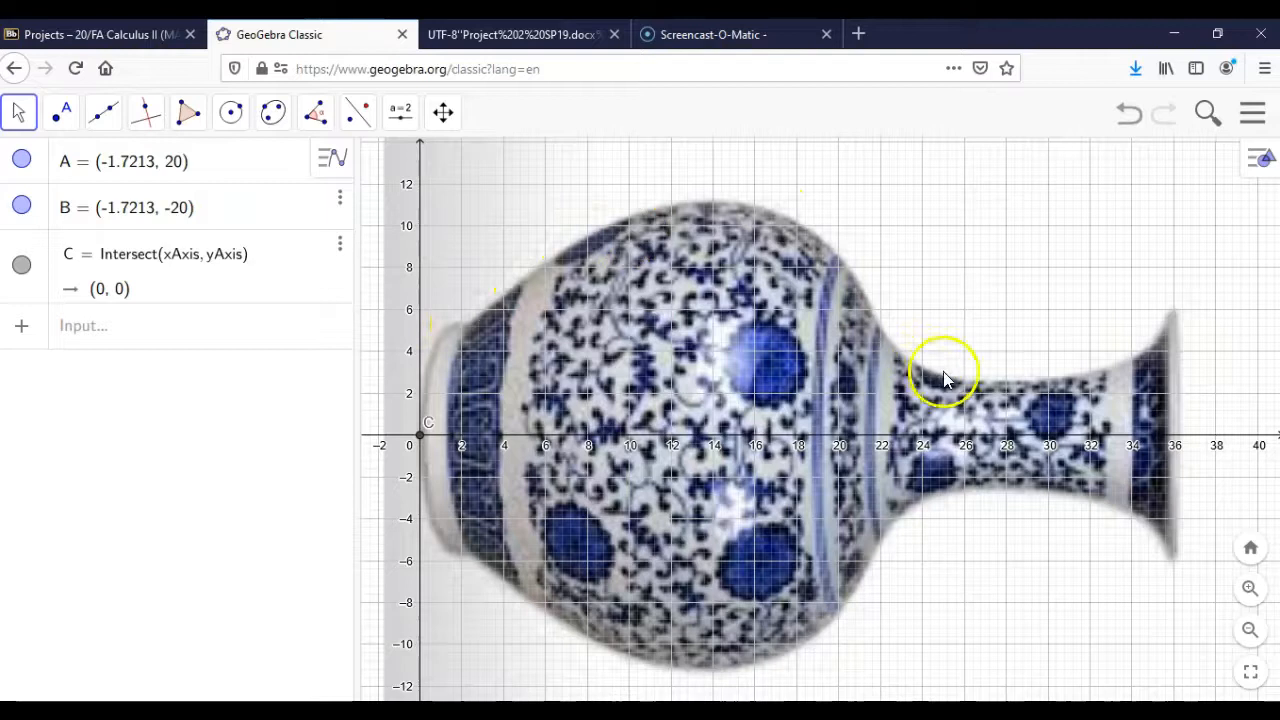
pyautogui.click(60, 112)
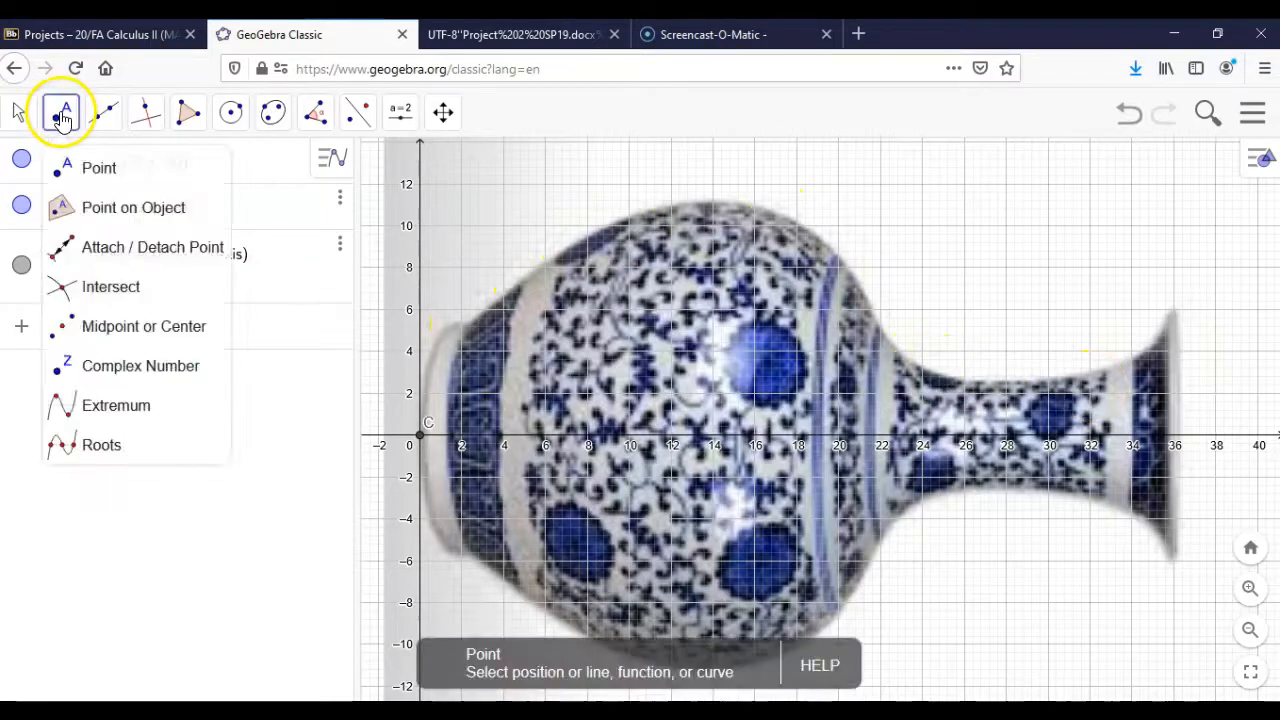
pyautogui.click(118, 172)
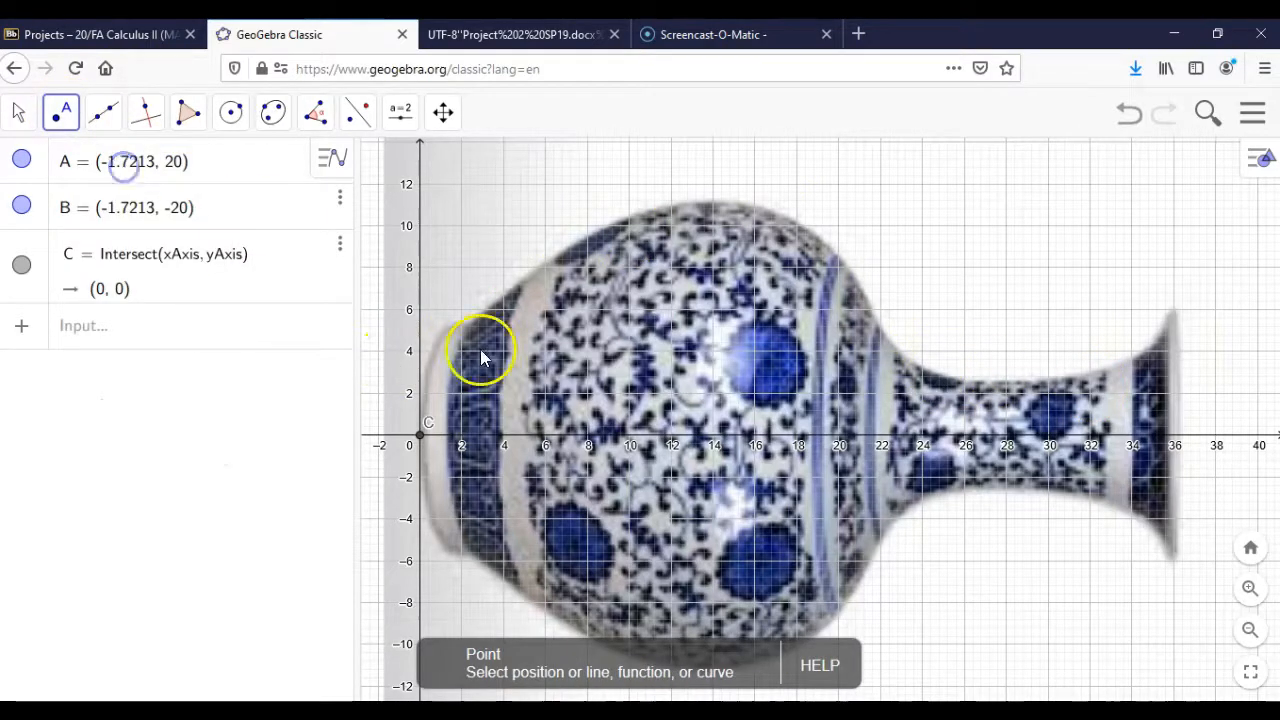
pyautogui.click(425, 390)
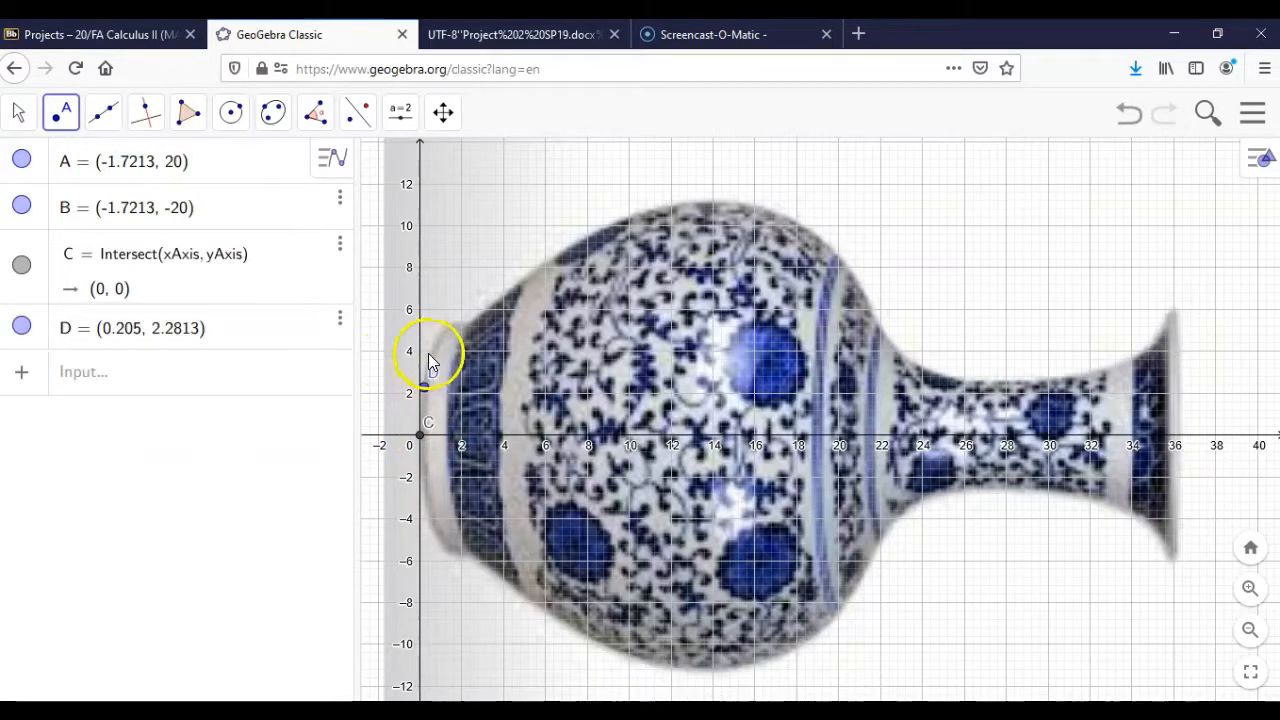
pyautogui.click(434, 347)
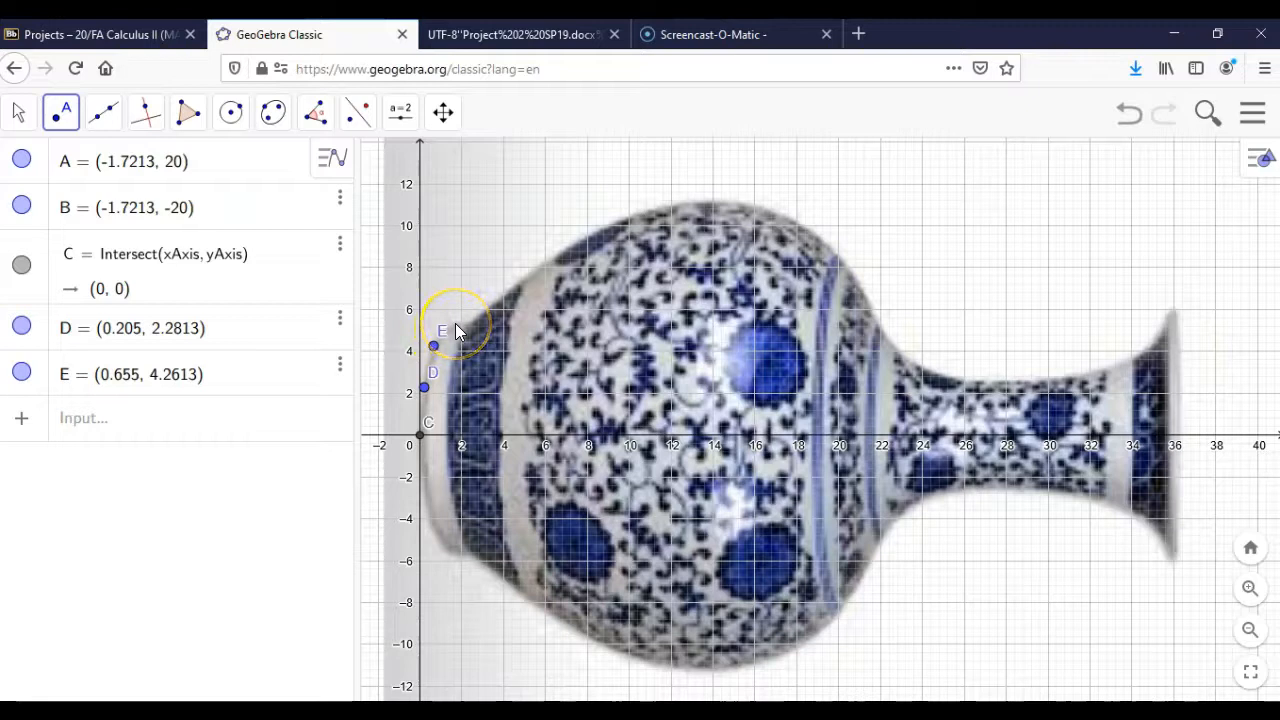
pyautogui.click(455, 323)
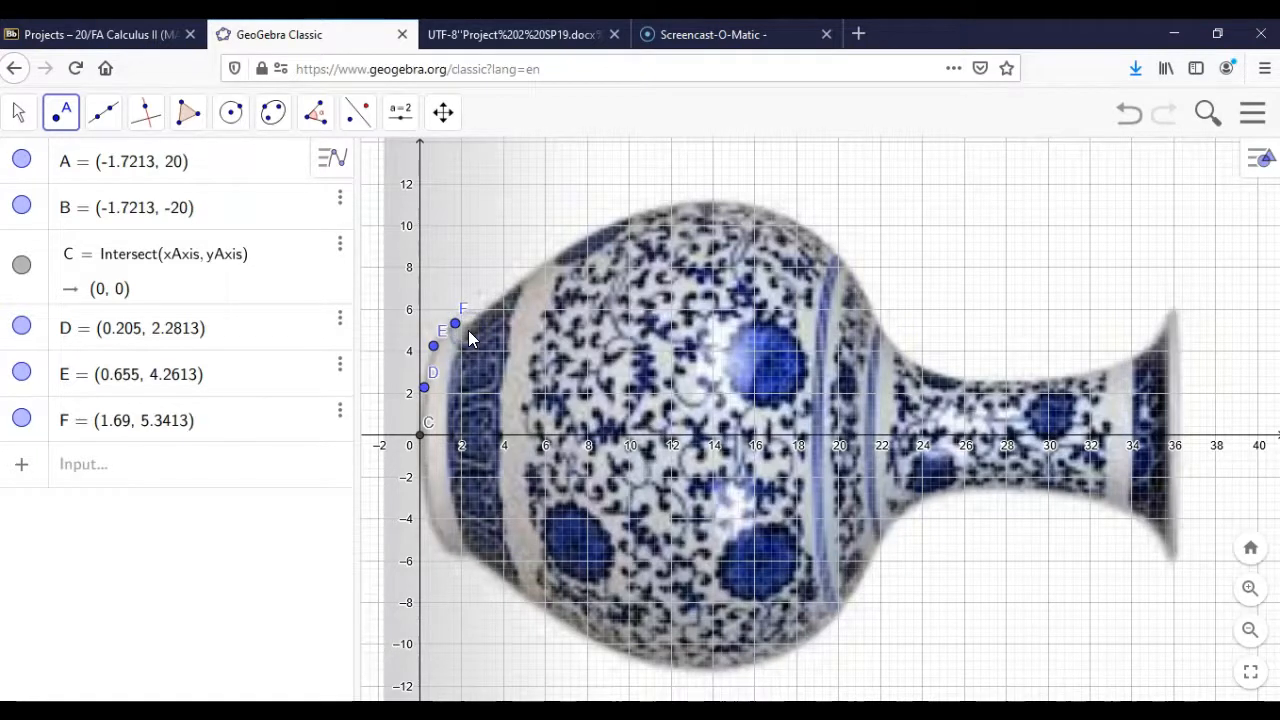
# Step: Place a point where the base rim meets the vase's body, at about (2.25, 5.11)
pyautogui.click(1250, 589)
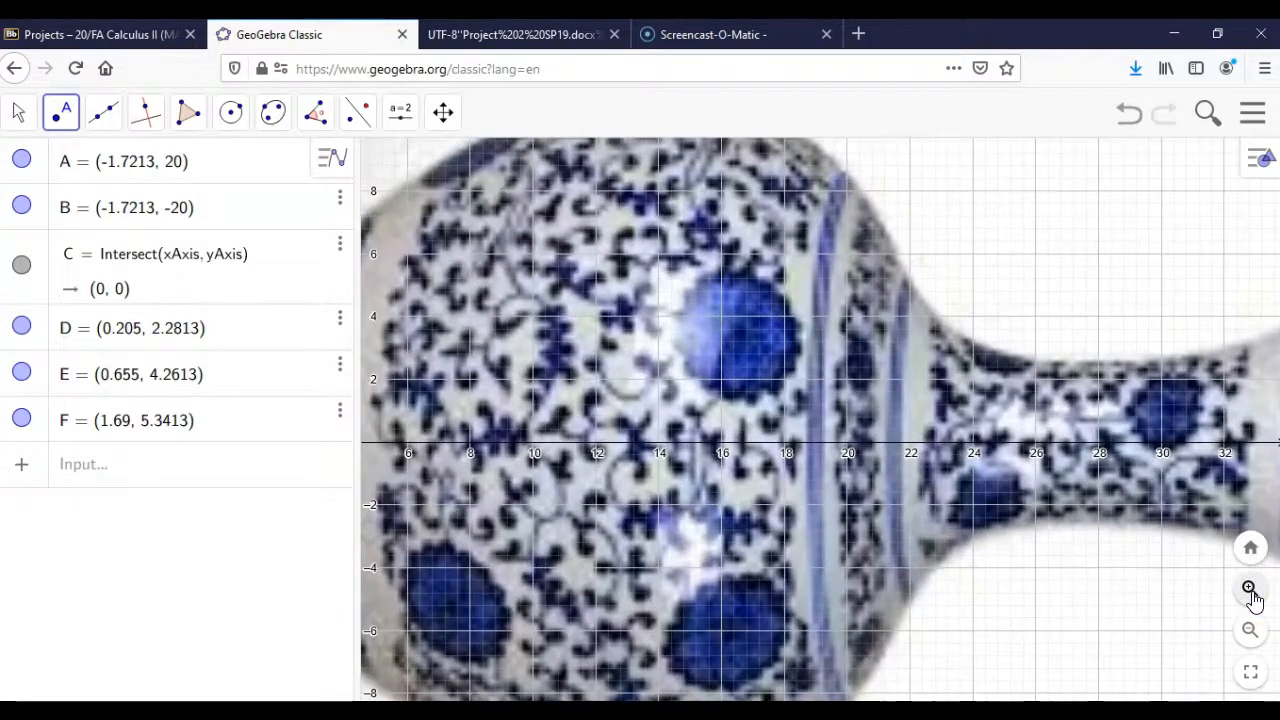
pyautogui.click(15, 109)
pyautogui.moveTo(501, 295); pyautogui.dragTo(891, 354)
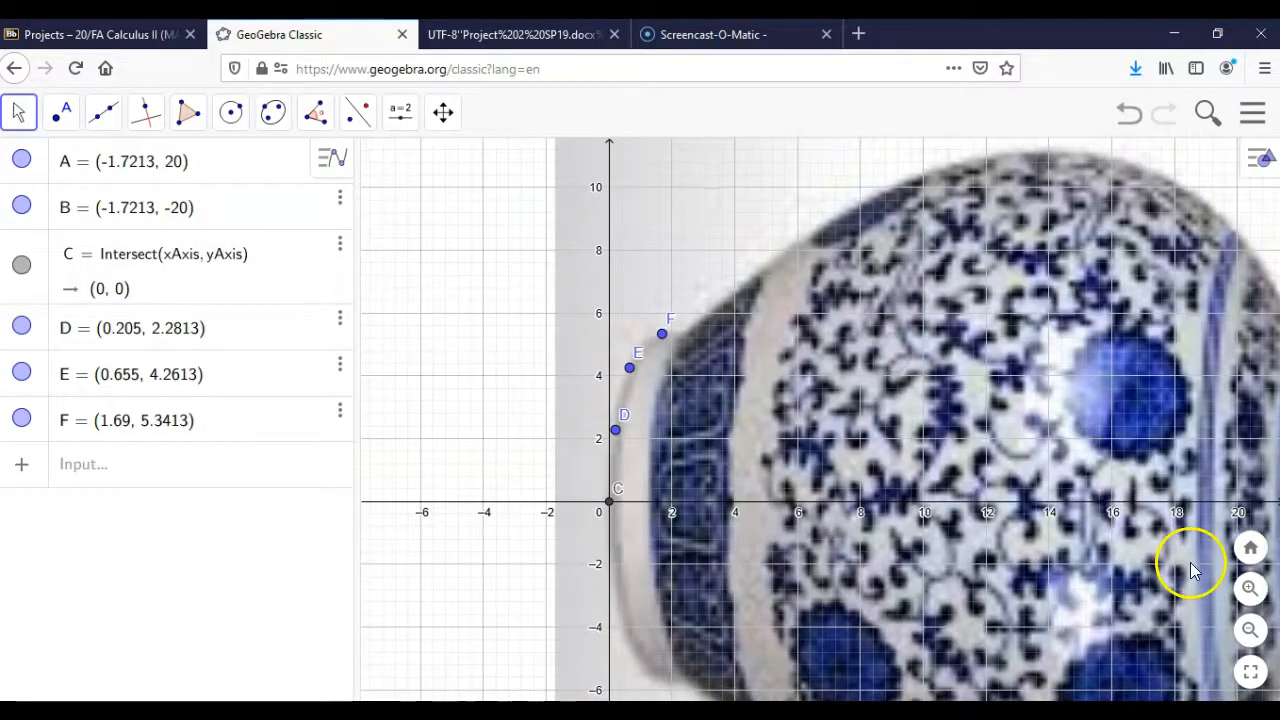
pyautogui.click(61, 112)
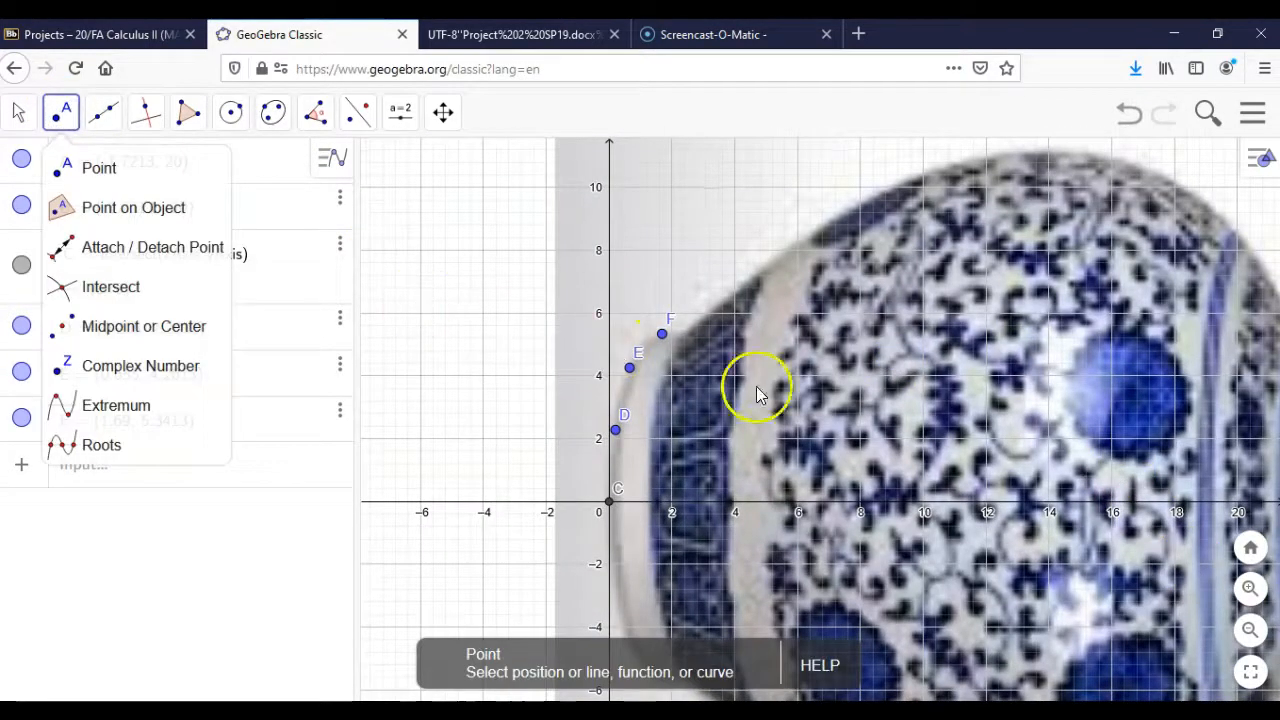
pyautogui.click(680, 342)
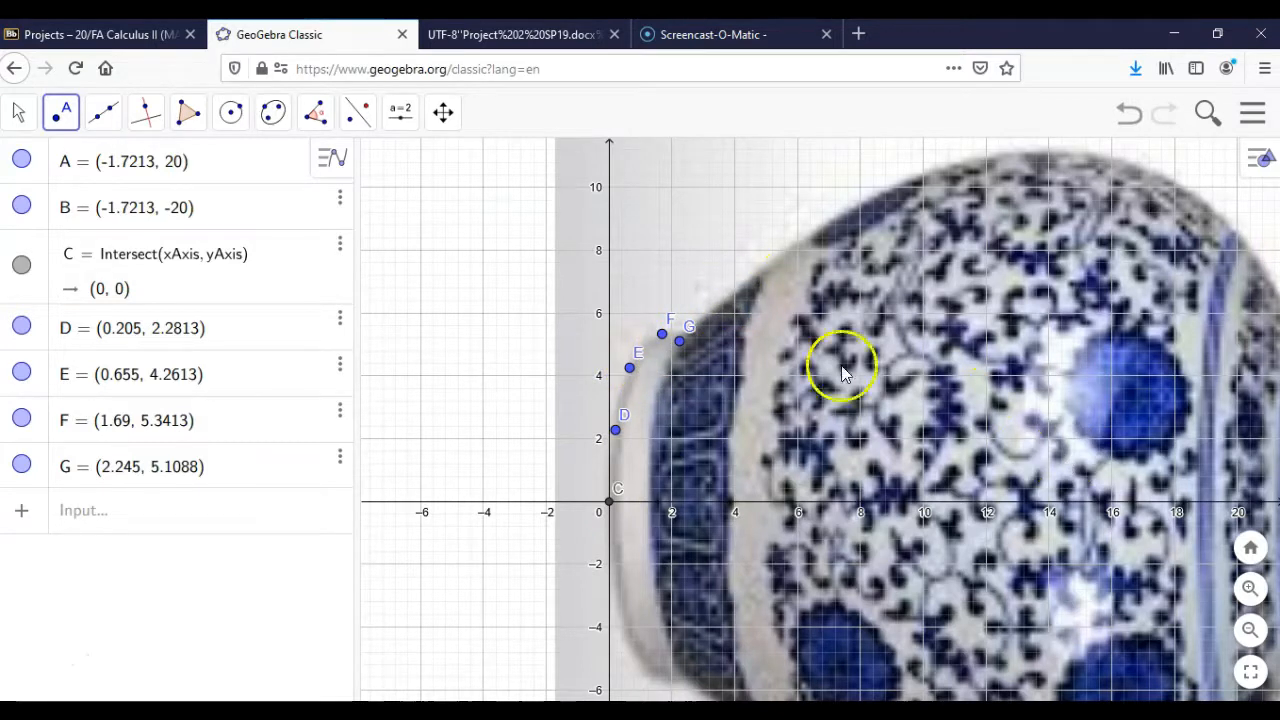
# Step: Place four points up the body's upper outline to its crest, at about (4.1, 6.9), (6.8, 8.8), (10, 10.5) and (13.7, 11.3)
pyautogui.click(20, 117)
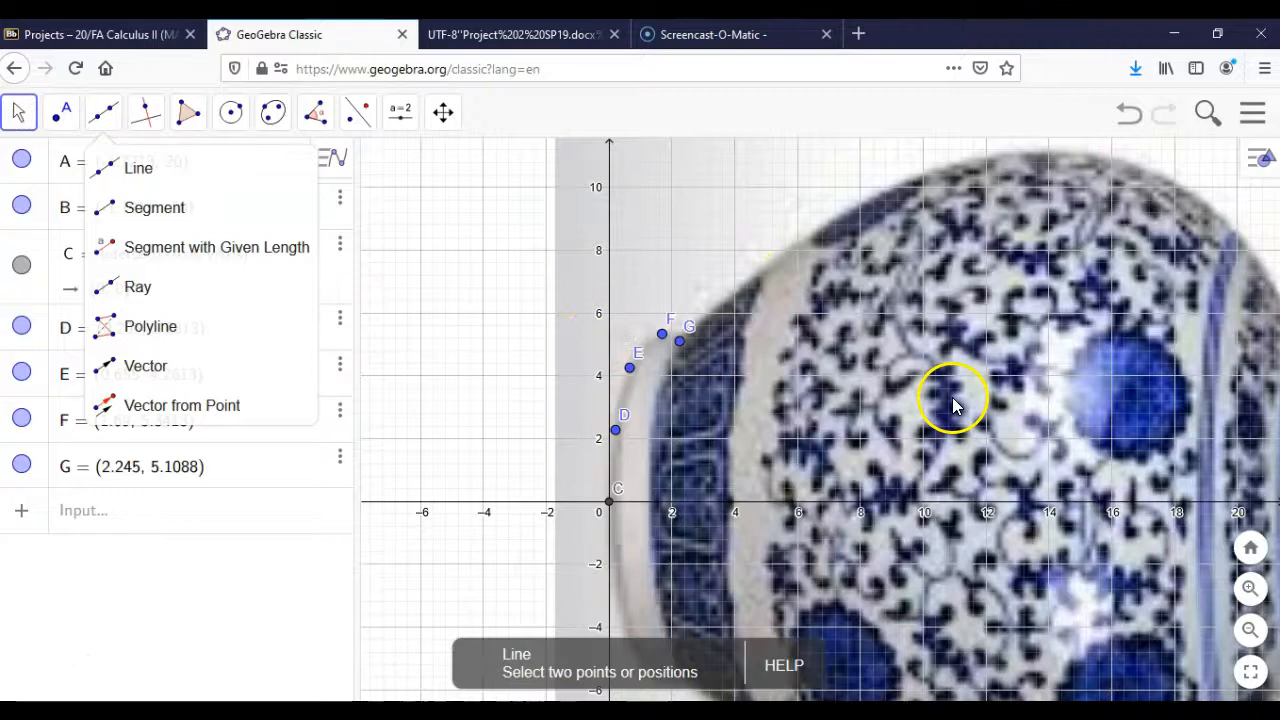
pyautogui.moveTo(1008, 398); pyautogui.dragTo(776, 420)
pyautogui.click(61, 112)
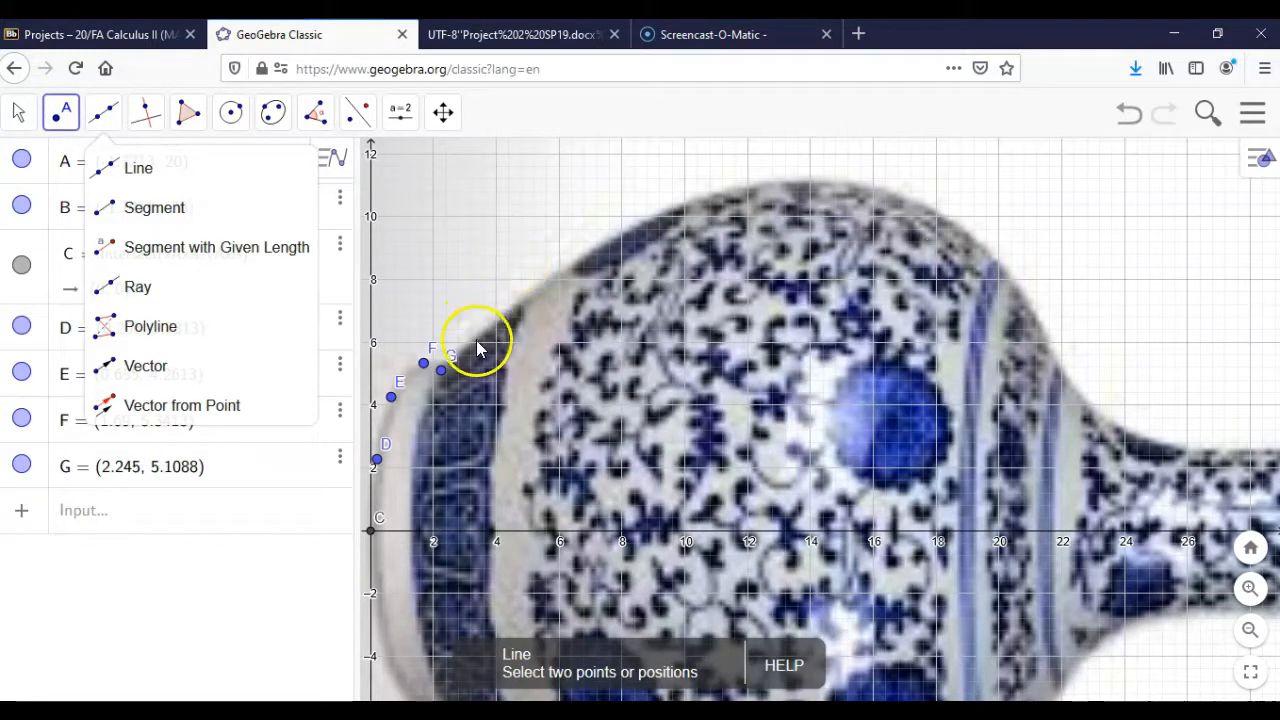
pyautogui.click(499, 314)
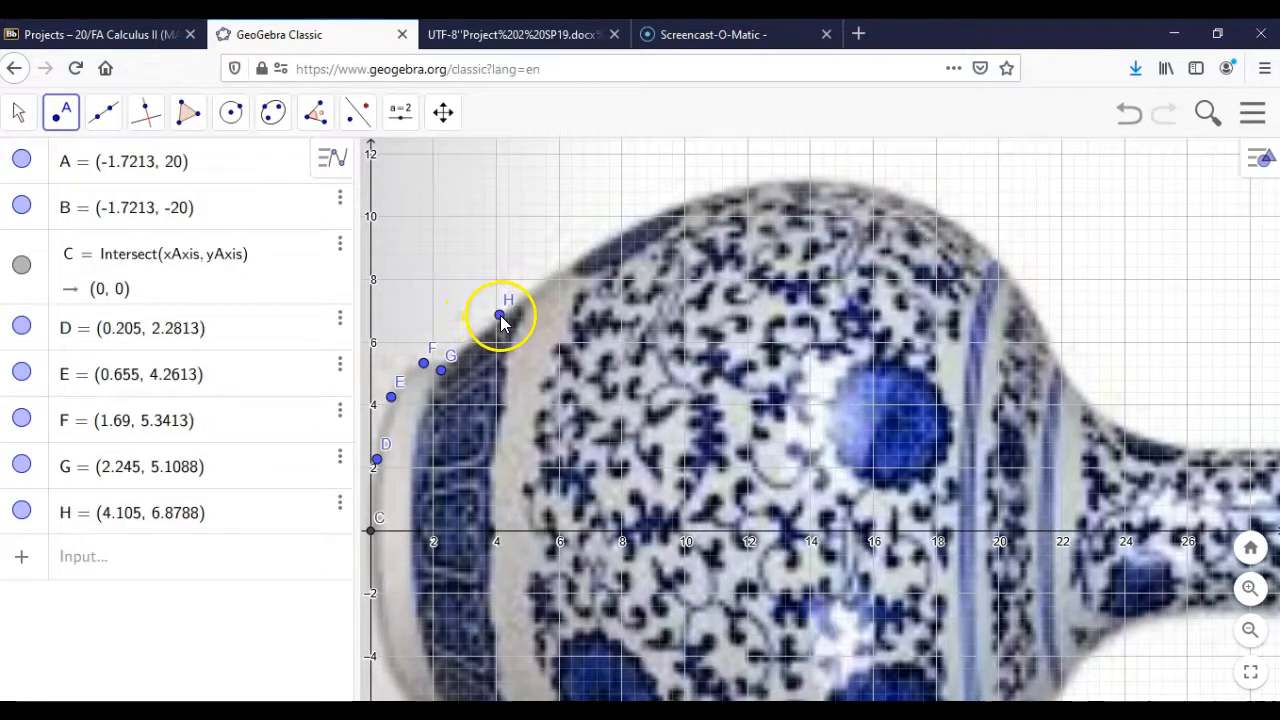
pyautogui.click(583, 253)
pyautogui.click(683, 200)
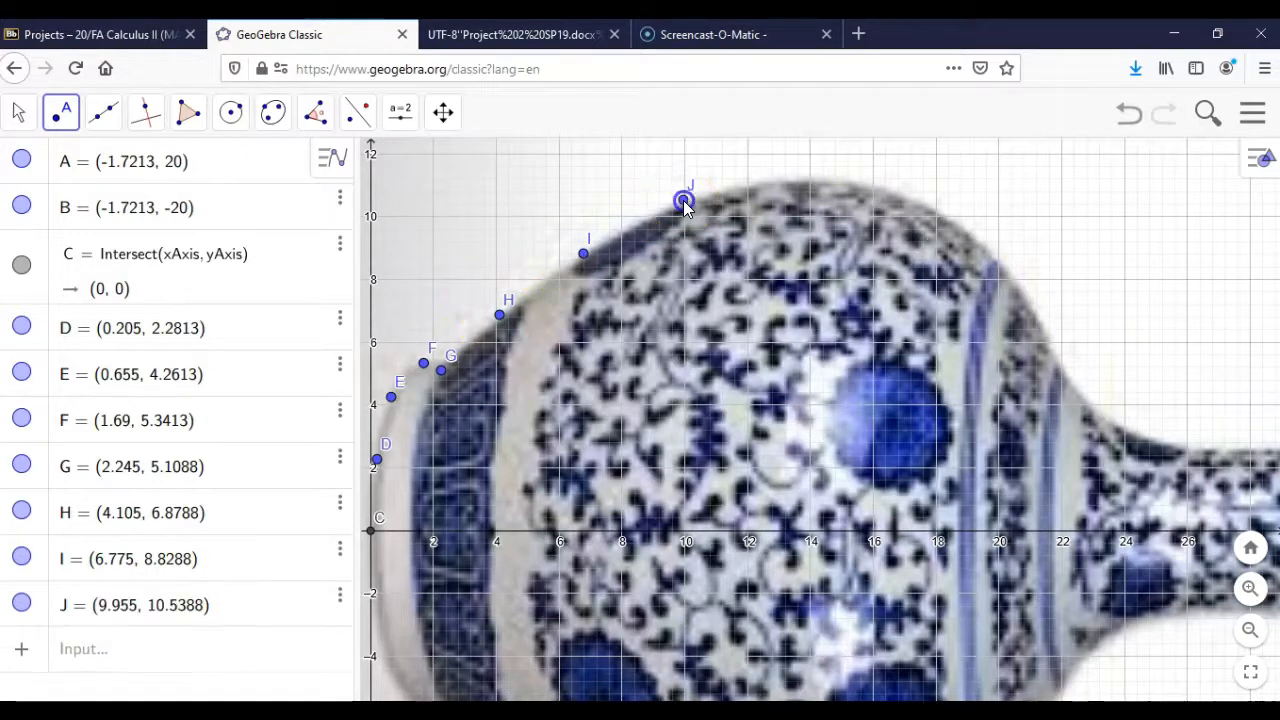
pyautogui.click(802, 176)
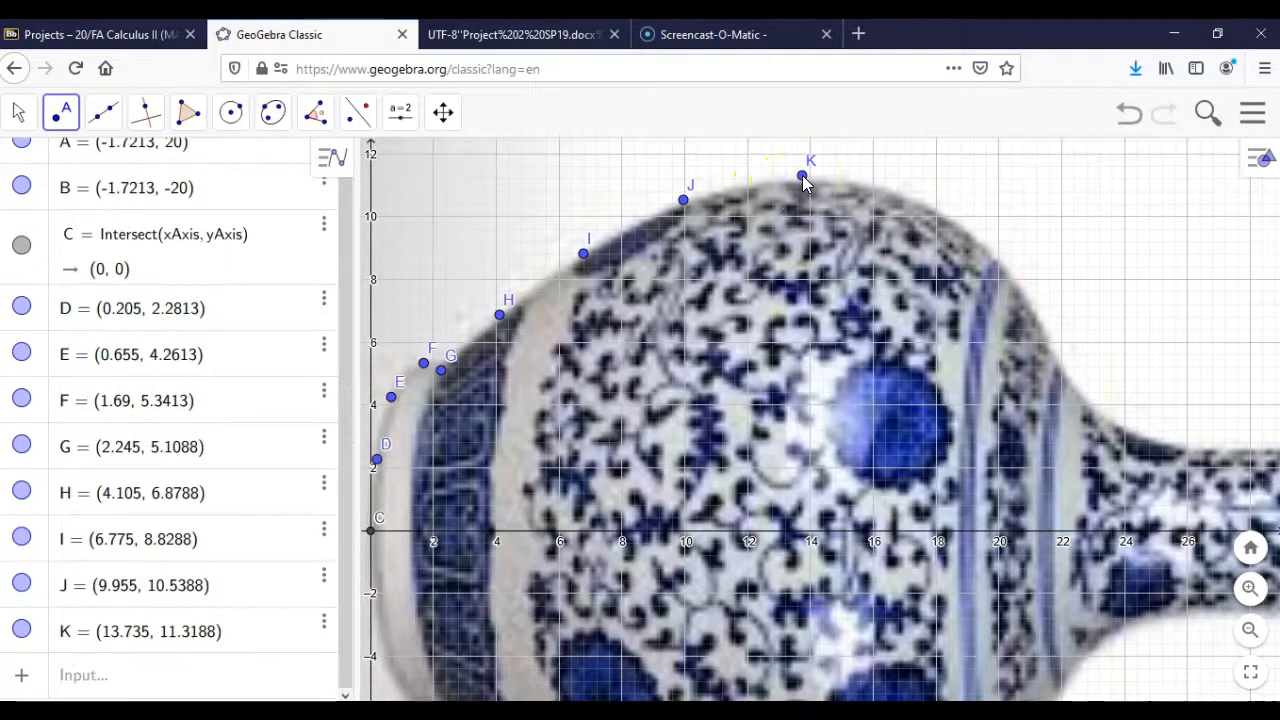
# Step: Place three points down the body's outline toward the neck, at about (17.9, 10.3), (20.6, 7.8) and (21.9, 5.3)
pyautogui.click(934, 208)
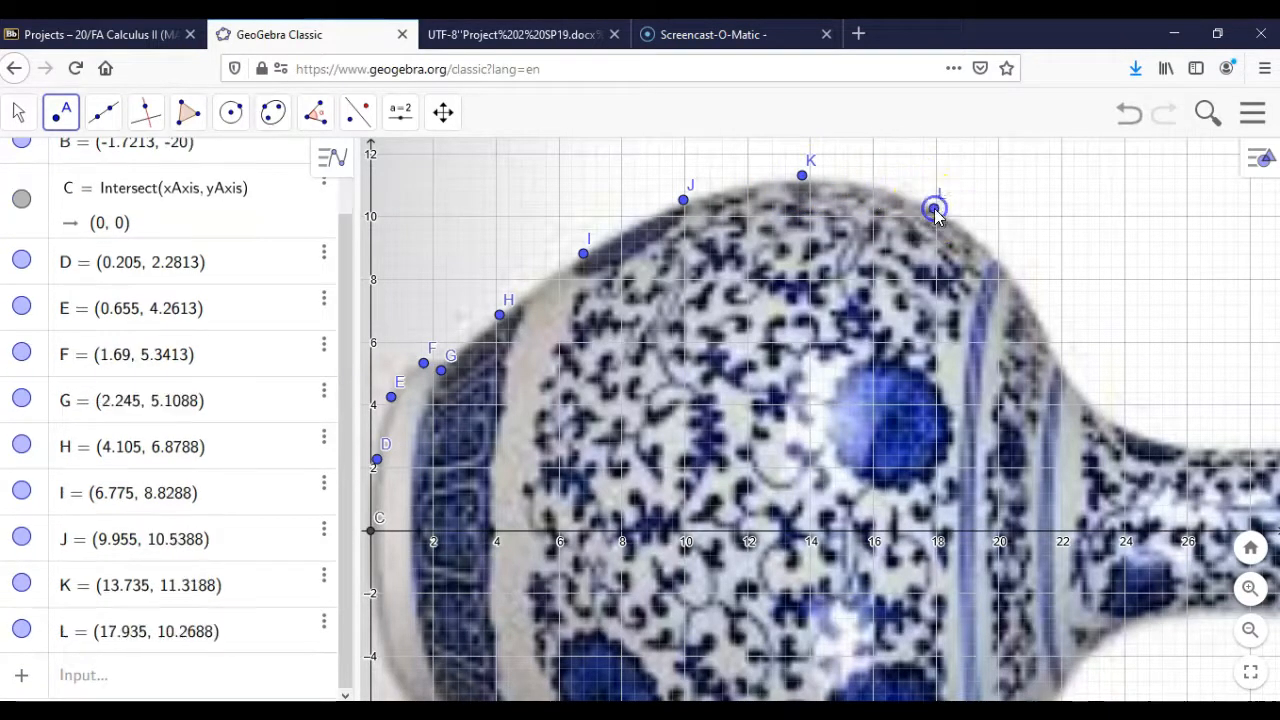
pyautogui.click(1018, 285)
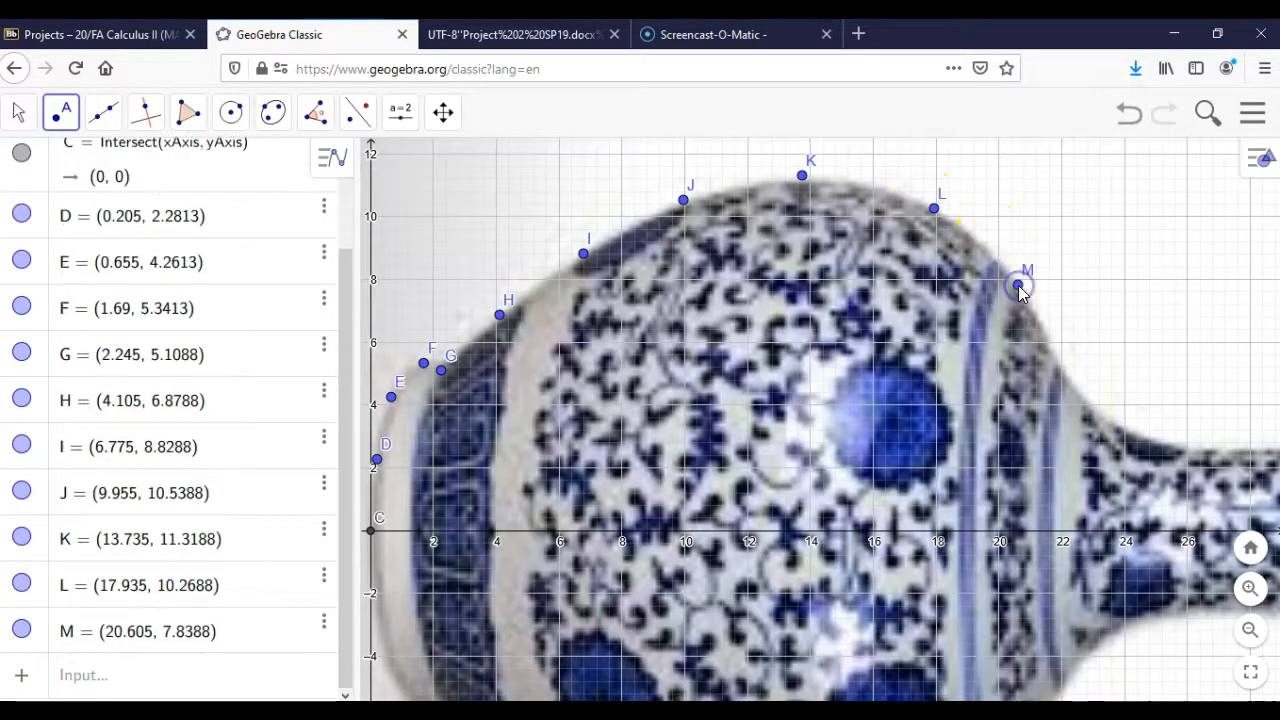
pyautogui.click(1059, 364)
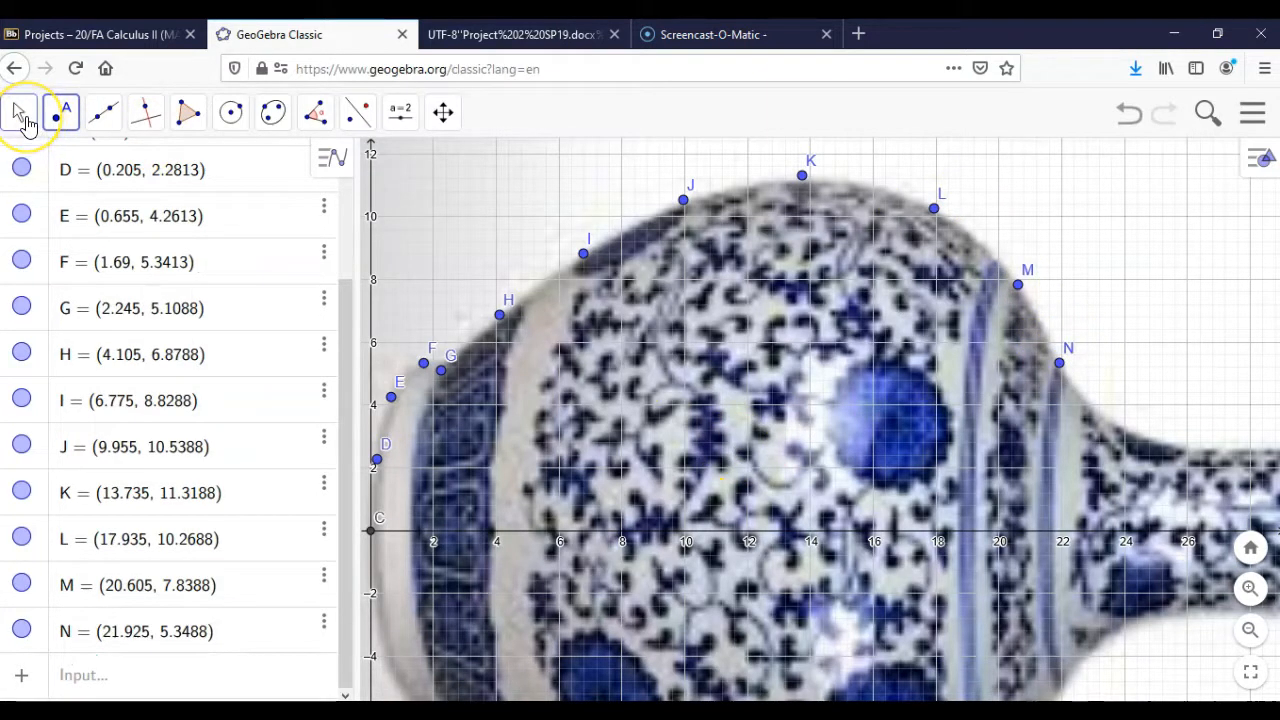
# Step: Place points along the neck to the lip at about (23.5, 3.6), (28, 2.6), (31.4, 2.9), (35, 4.6) and (36, 6), fine-tuning the middle one
pyautogui.click(20, 118)
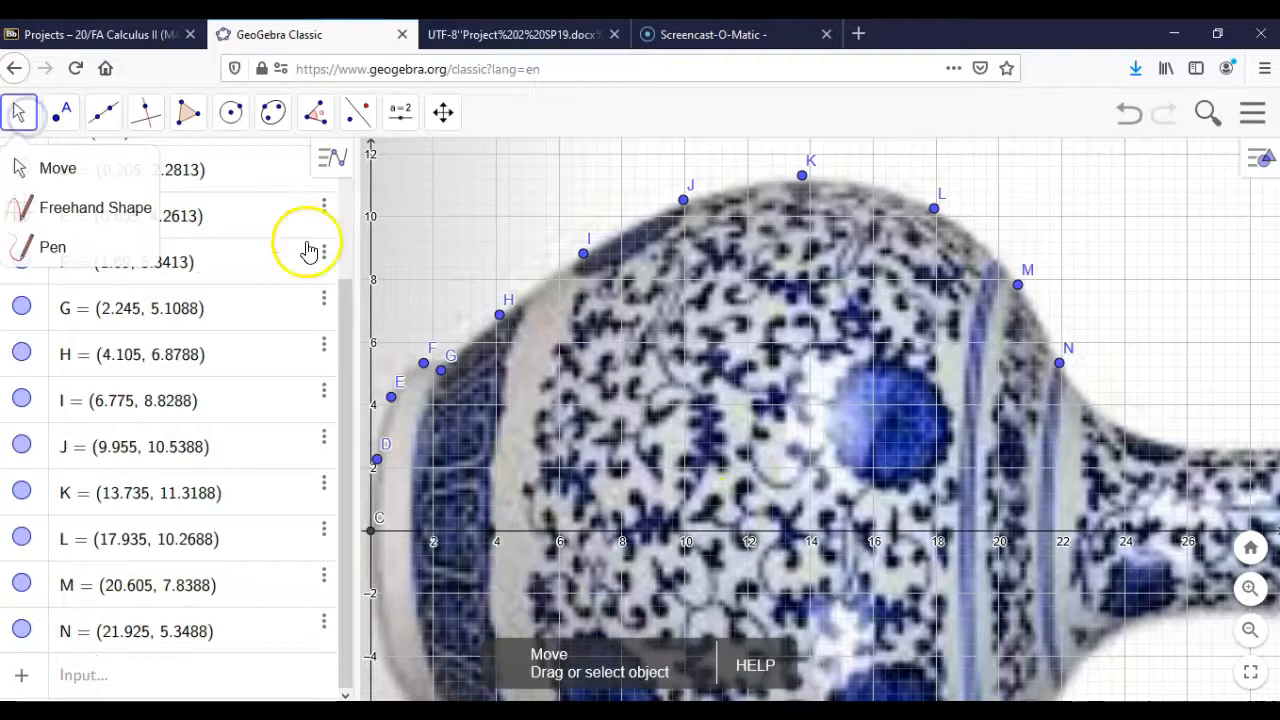
pyautogui.moveTo(1073, 466); pyautogui.dragTo(670, 440)
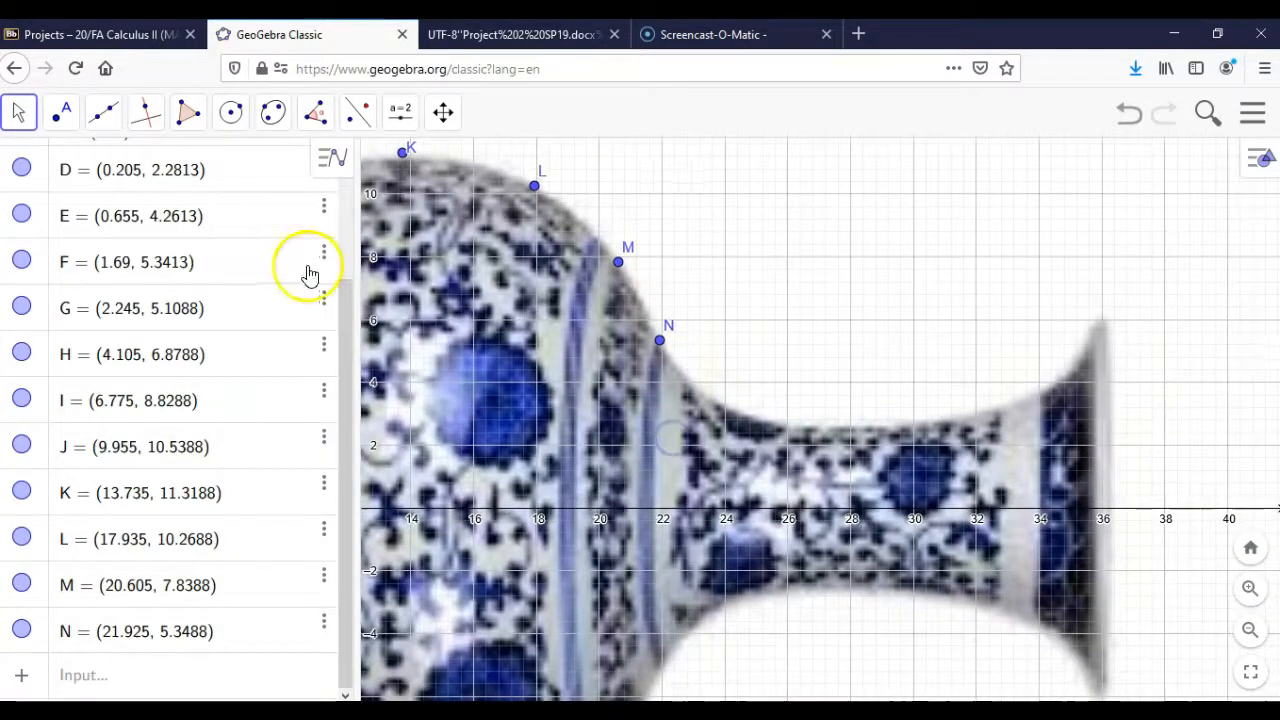
pyautogui.click(58, 118)
pyautogui.click(230, 247)
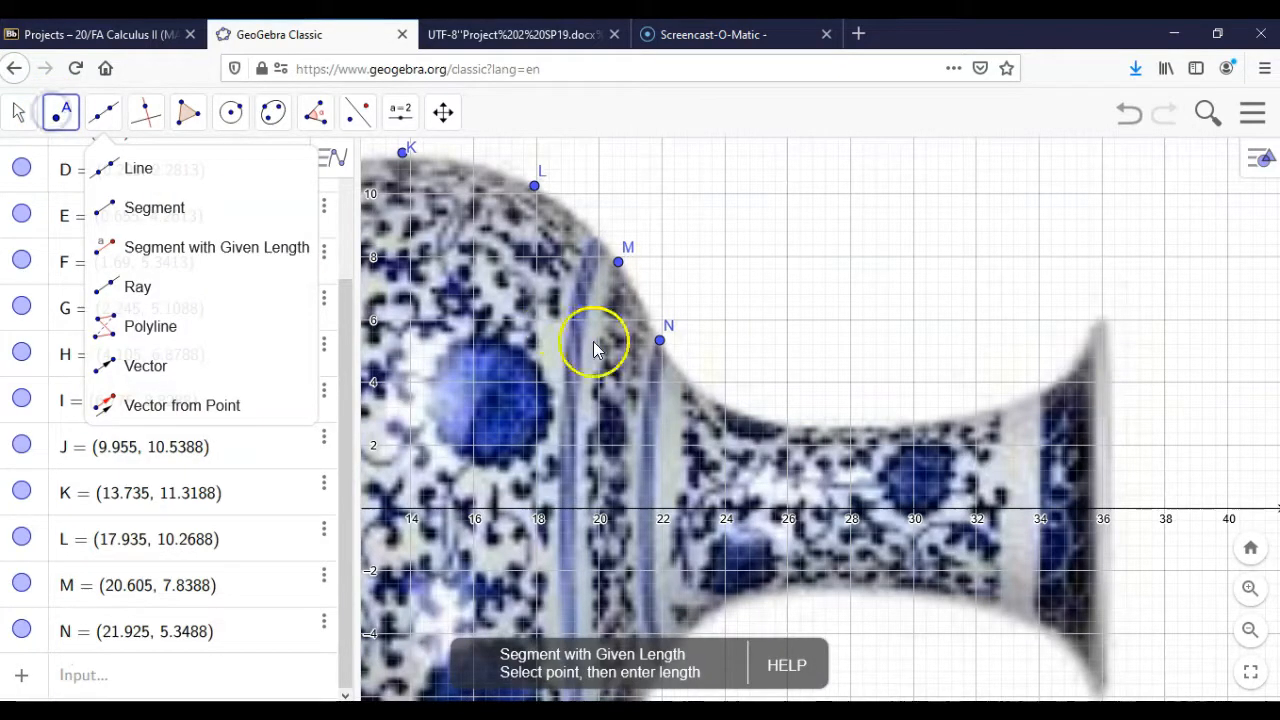
pyautogui.click(709, 395)
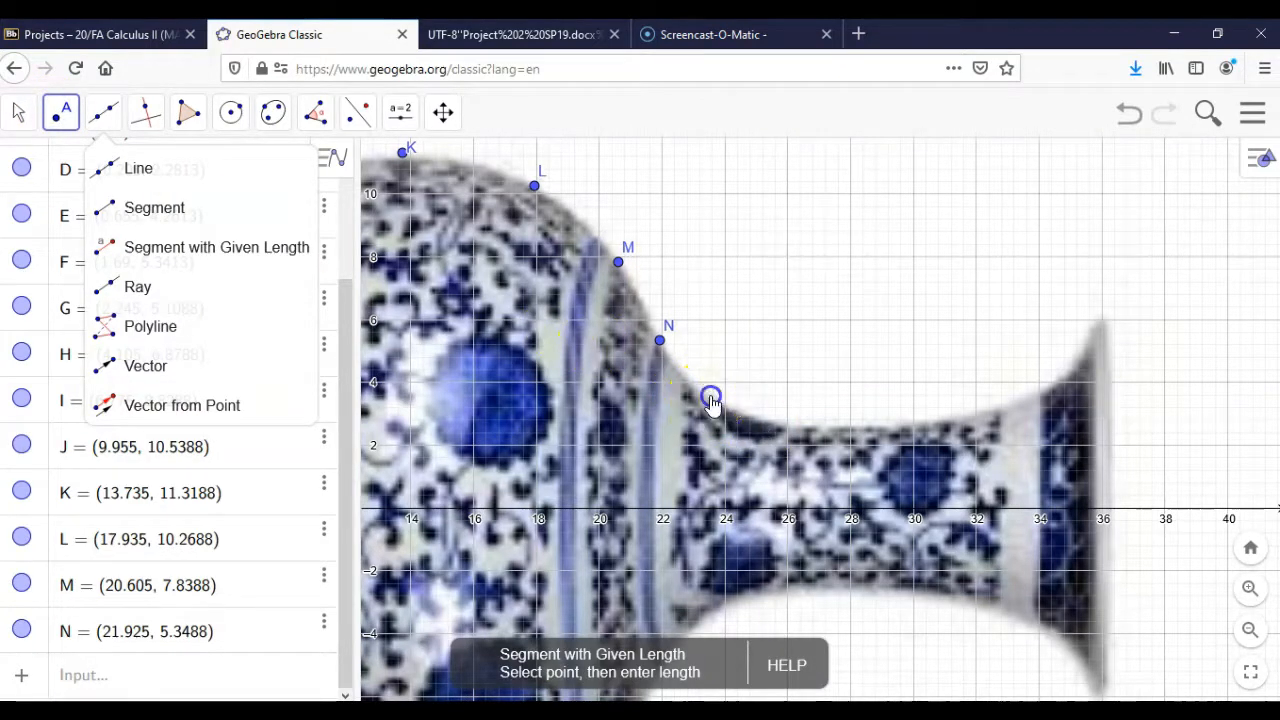
pyautogui.click(849, 426)
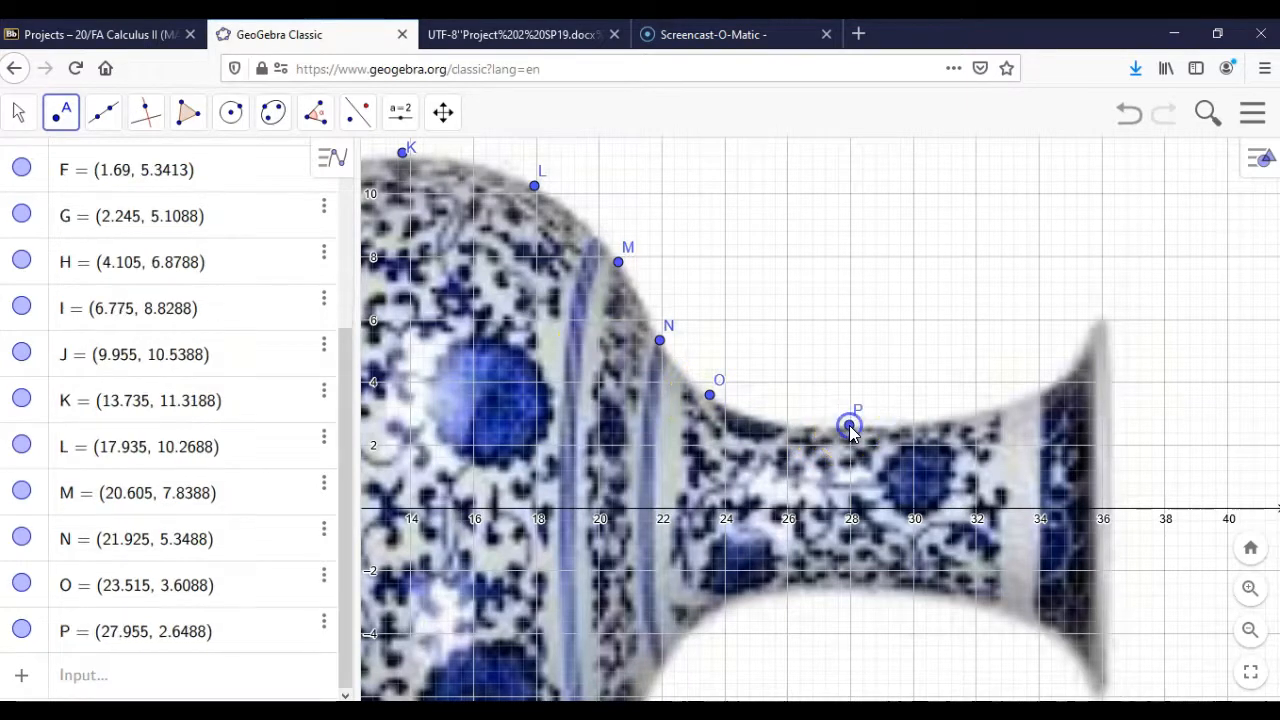
pyautogui.click(956, 416)
pyautogui.click(1069, 363)
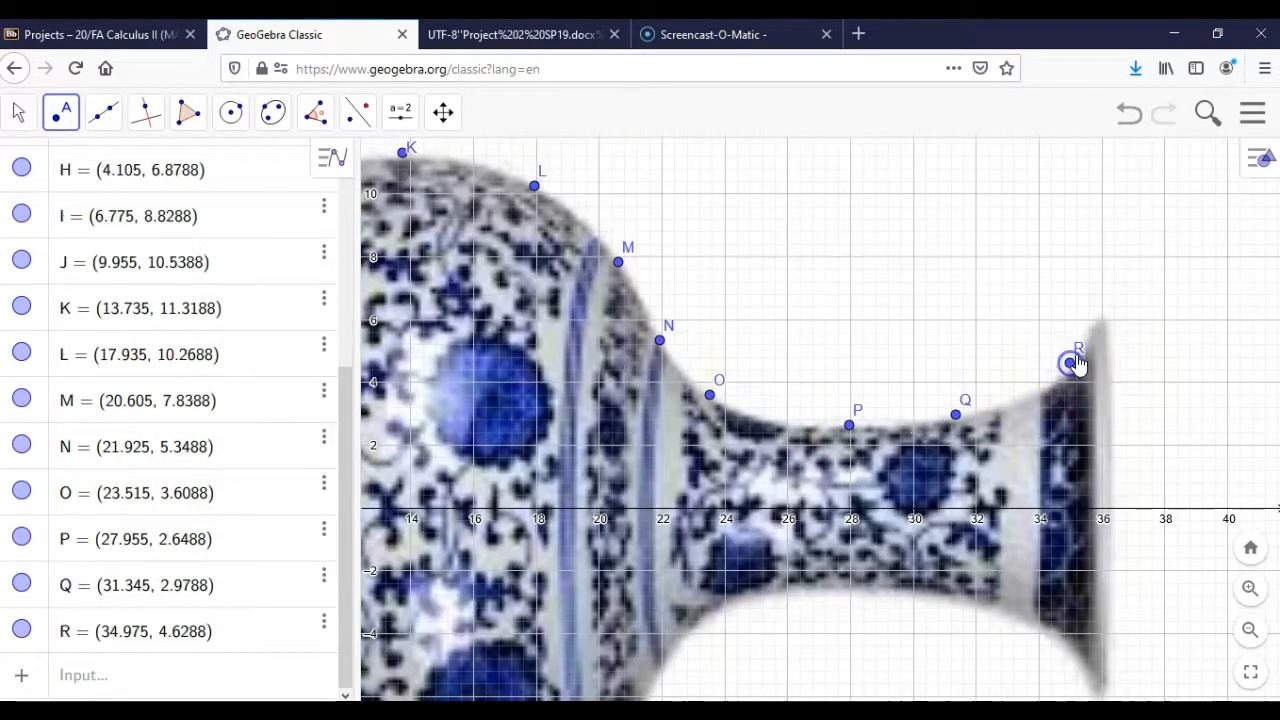
pyautogui.click(1102, 321)
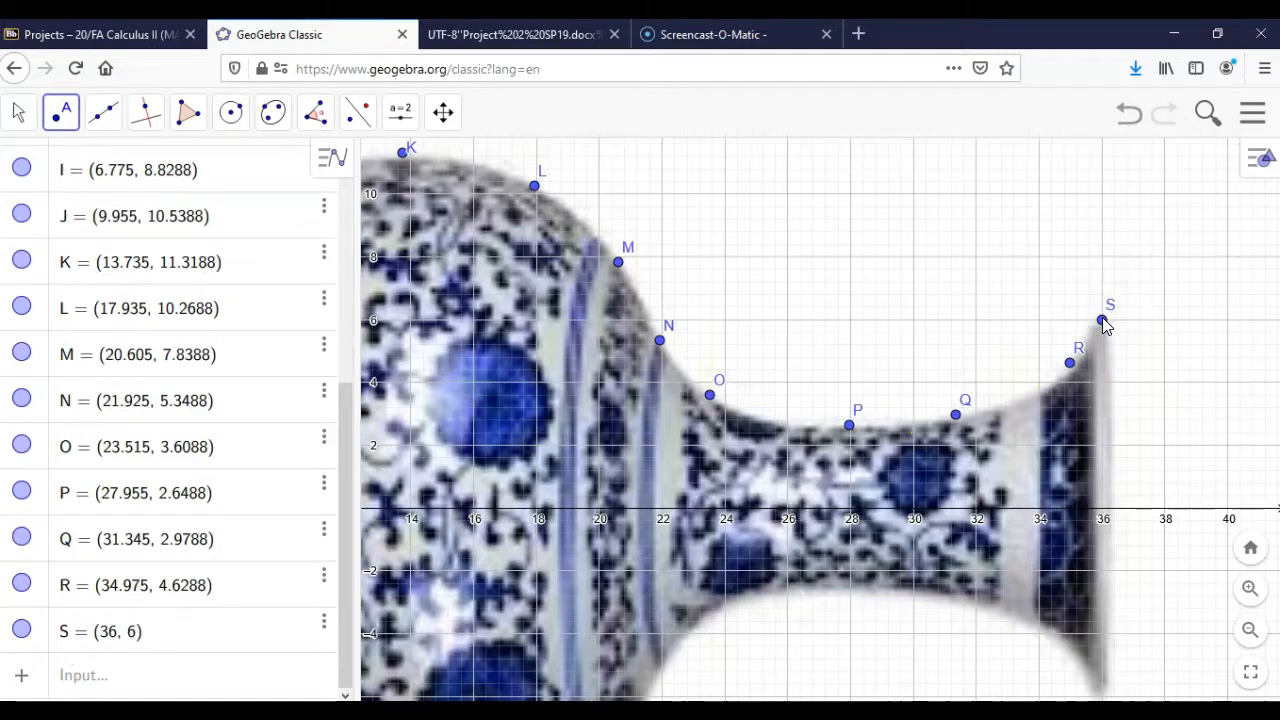
pyautogui.click(18, 112)
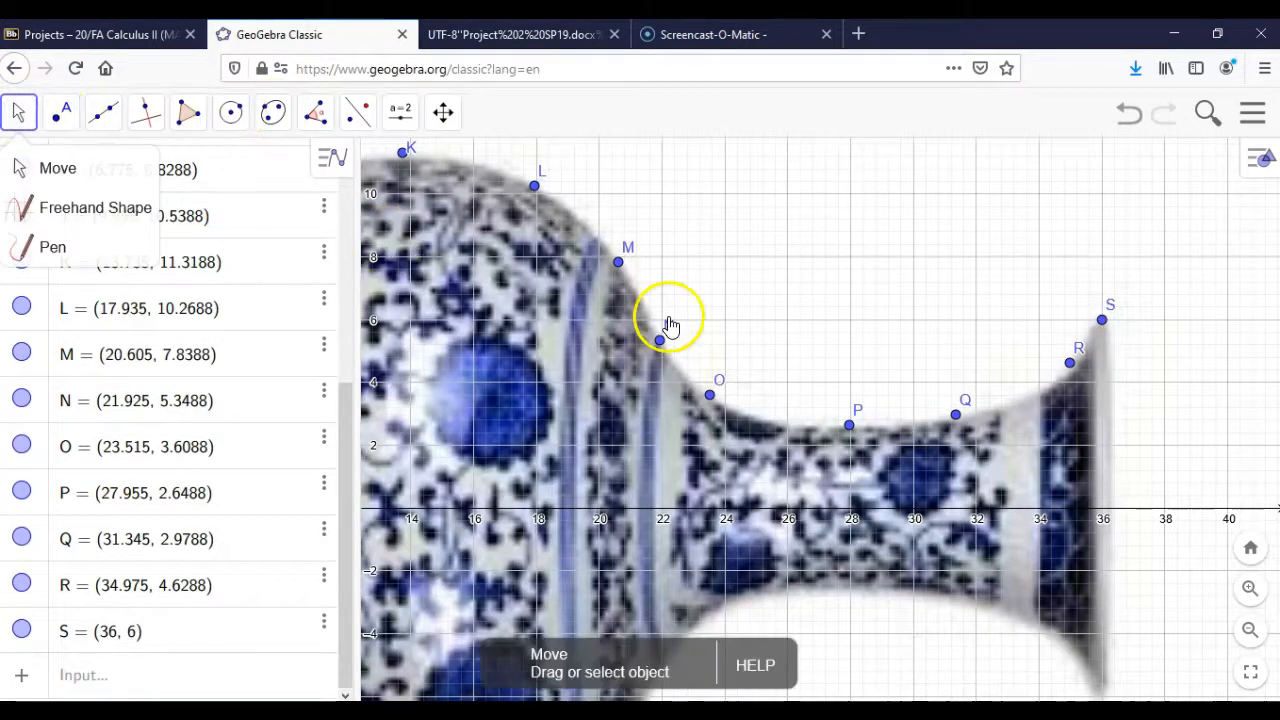
pyautogui.moveTo(964, 424)
pyautogui.mouseDown()
pyautogui.moveTo(966, 400)
pyautogui.moveTo(896, 388)
pyautogui.moveTo(928, 382)
pyautogui.moveTo(972, 420)
pyautogui.moveTo(959, 426)
pyautogui.mouseUp()
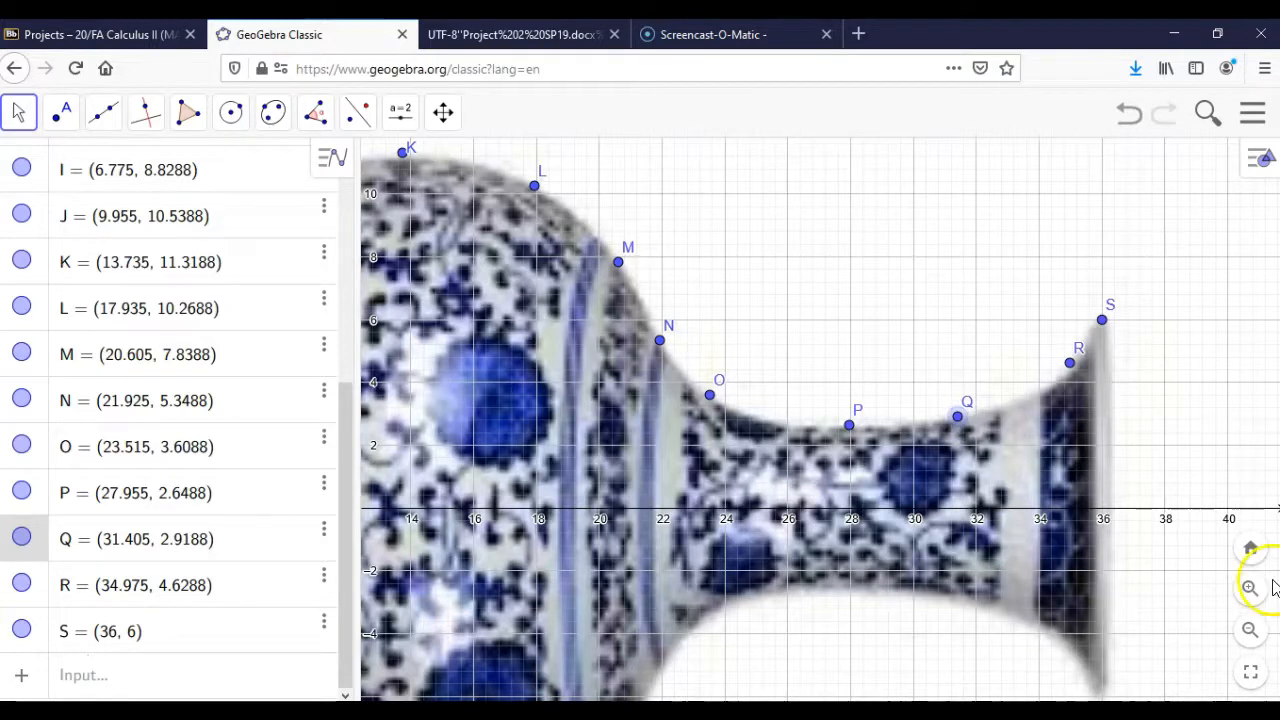
# Step: Create a list named BOTTOMVASE containing the base points C, D, E, F and G
pyautogui.click(1250, 630)
pyautogui.click(843, 590)
pyautogui.moveTo(791, 586); pyautogui.dragTo(1037, 526)
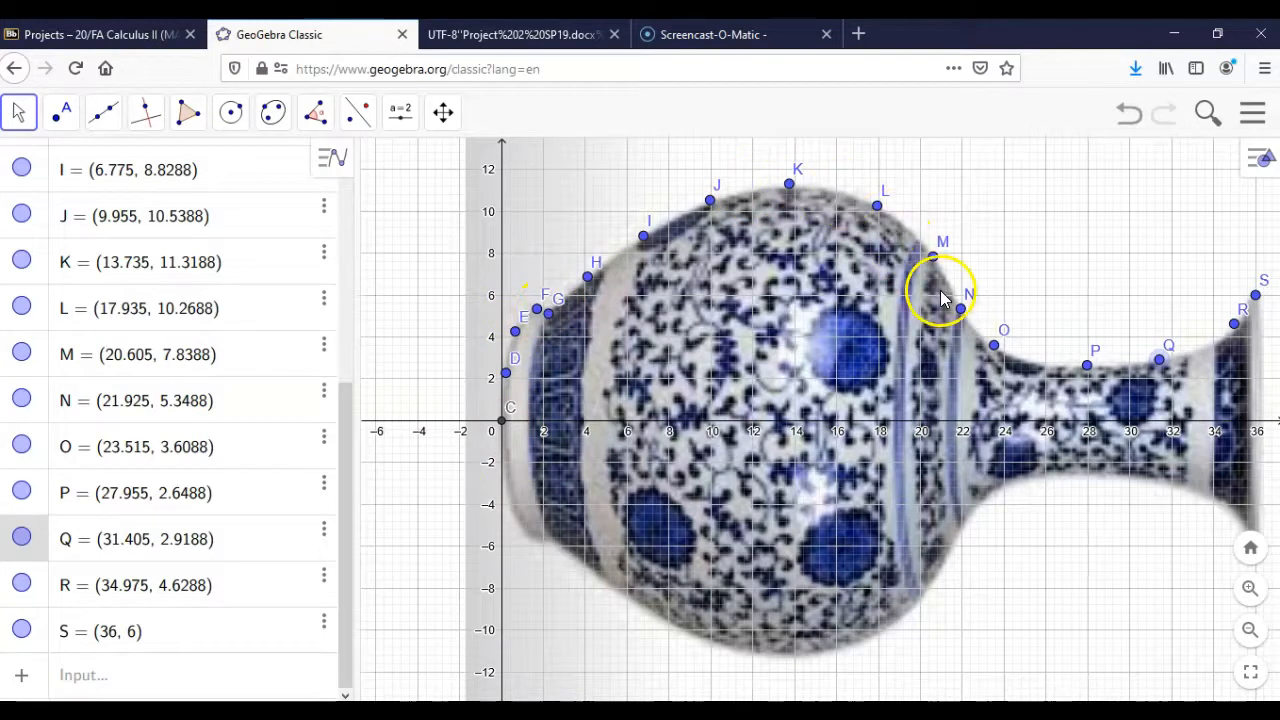
pyautogui.click(130, 681)
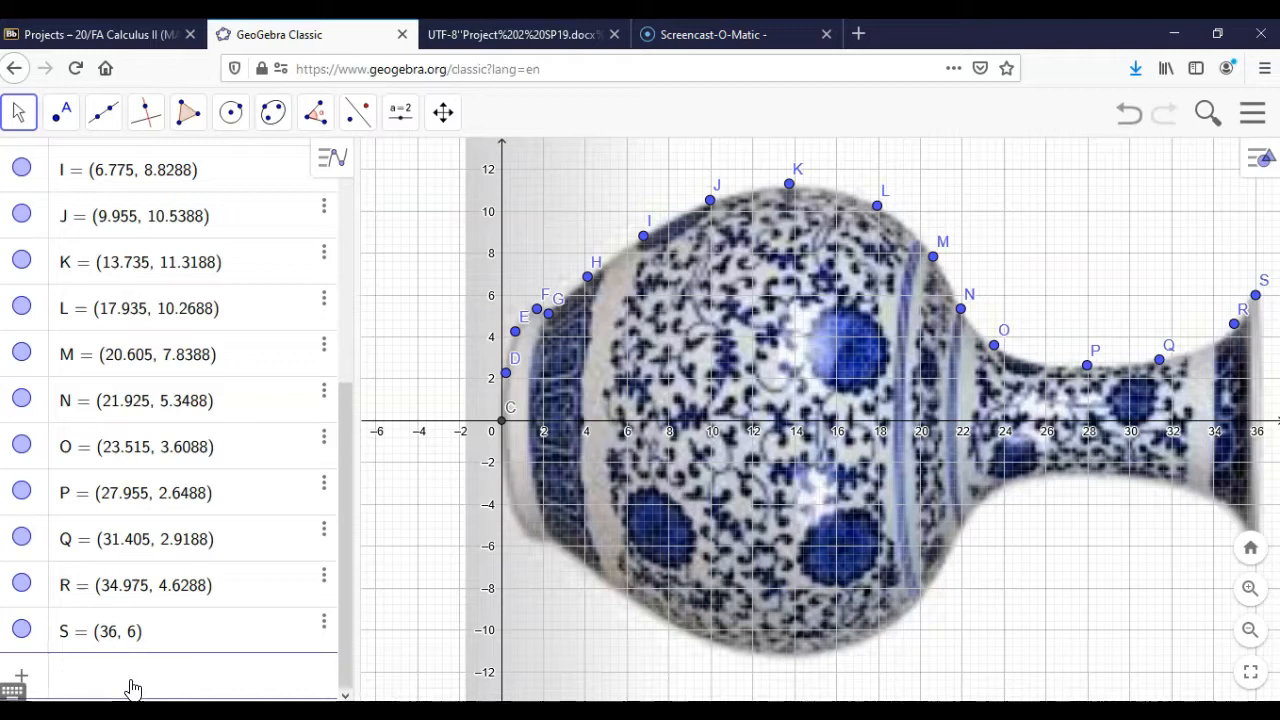
pyautogui.write('BOTTOMVASE')
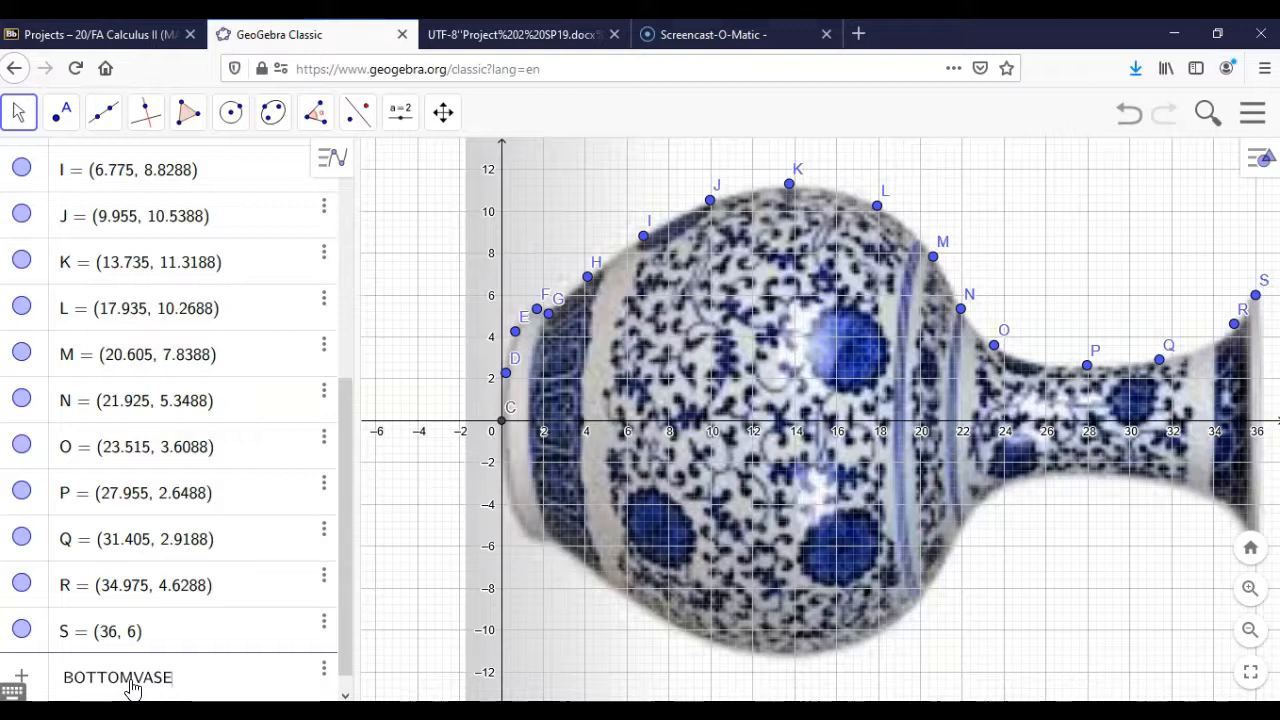
pyautogui.write(' = {')
pyautogui.write('C, D, E, F, G')
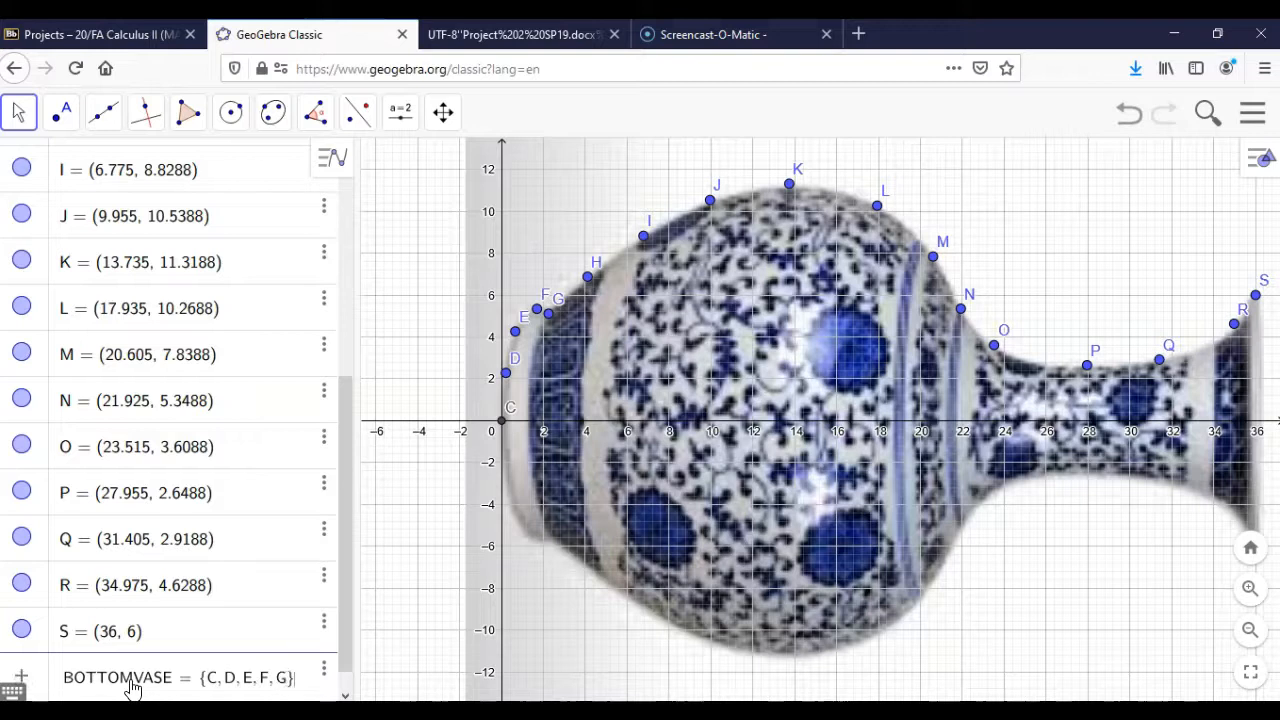
pyautogui.press('Return')
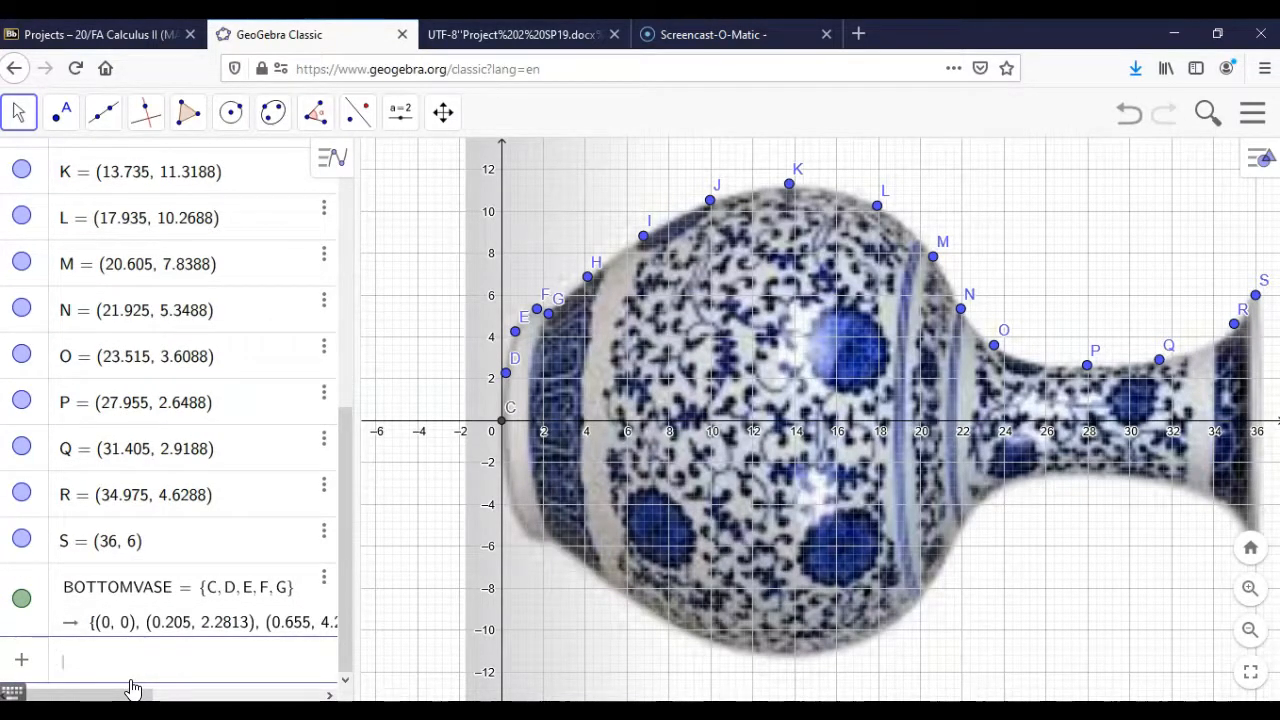
# Step: Create a list named MIDDLEVASE containing the body points G, H, I, J, K, L, M and N
pyautogui.write('MIDDLE')
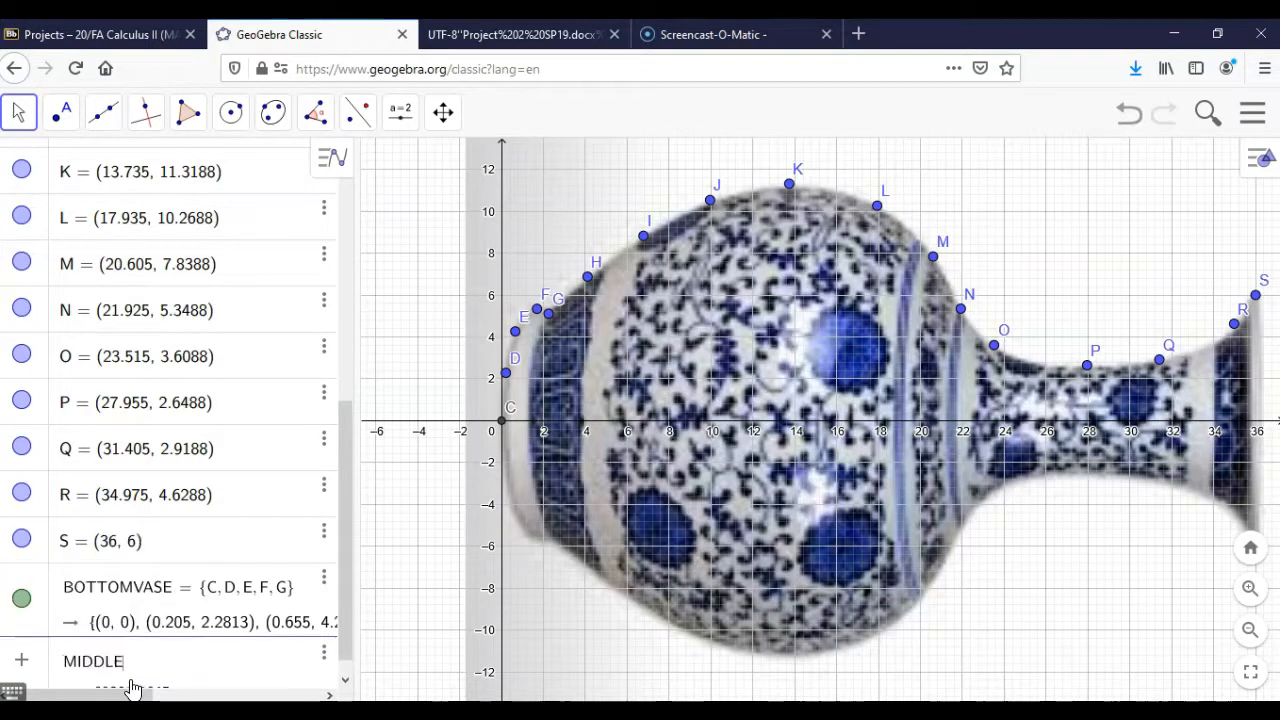
pyautogui.write('VASE = {')
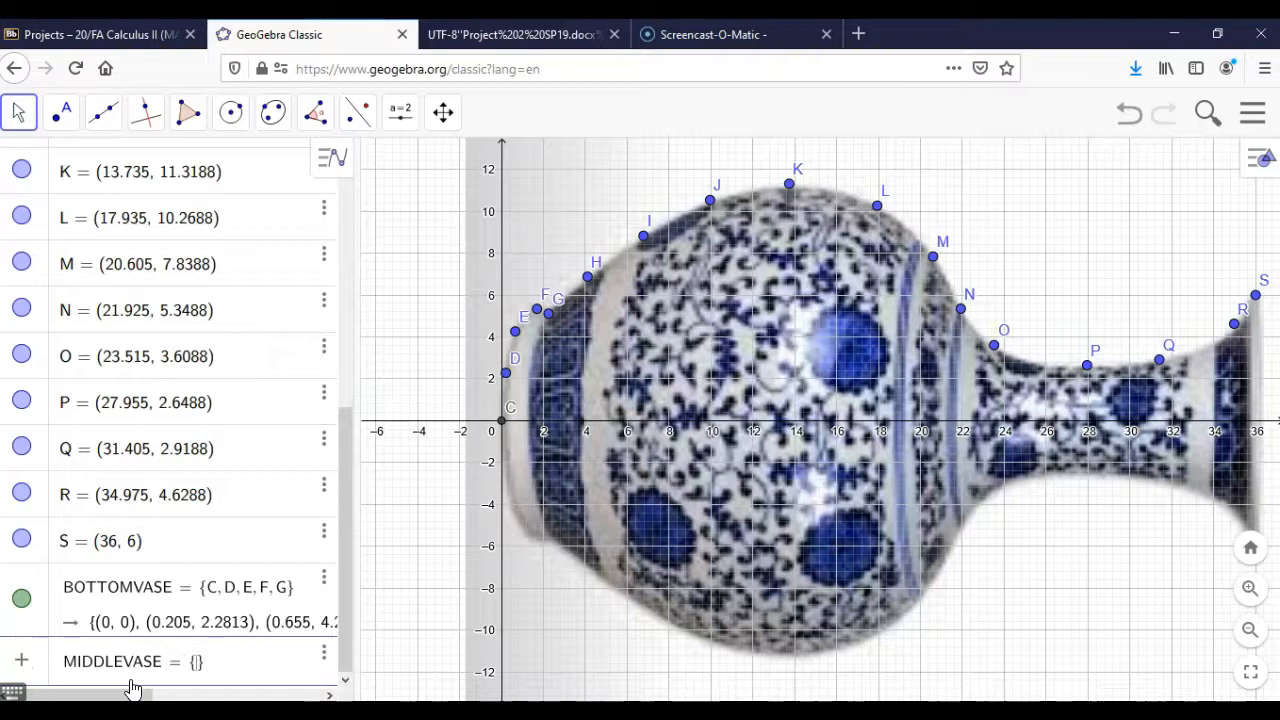
pyautogui.write('G, H, I, J, K, ')
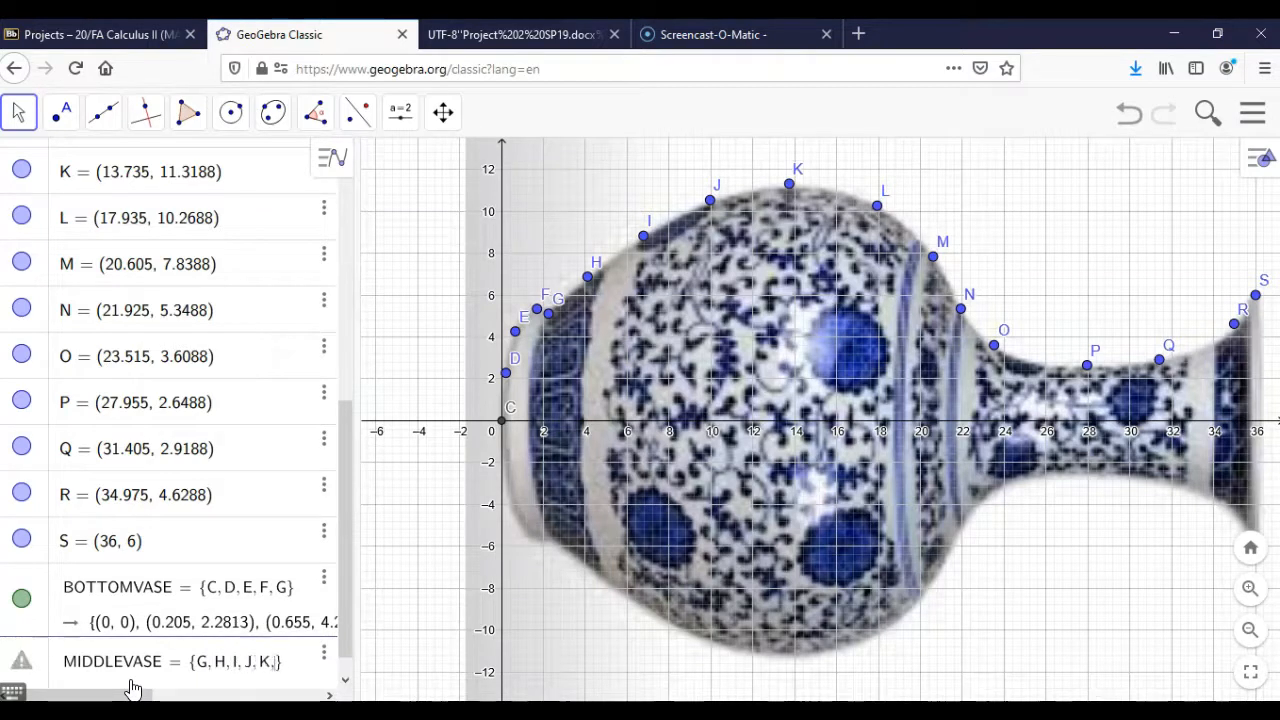
pyautogui.write('L, ')
pyautogui.write('M, ')
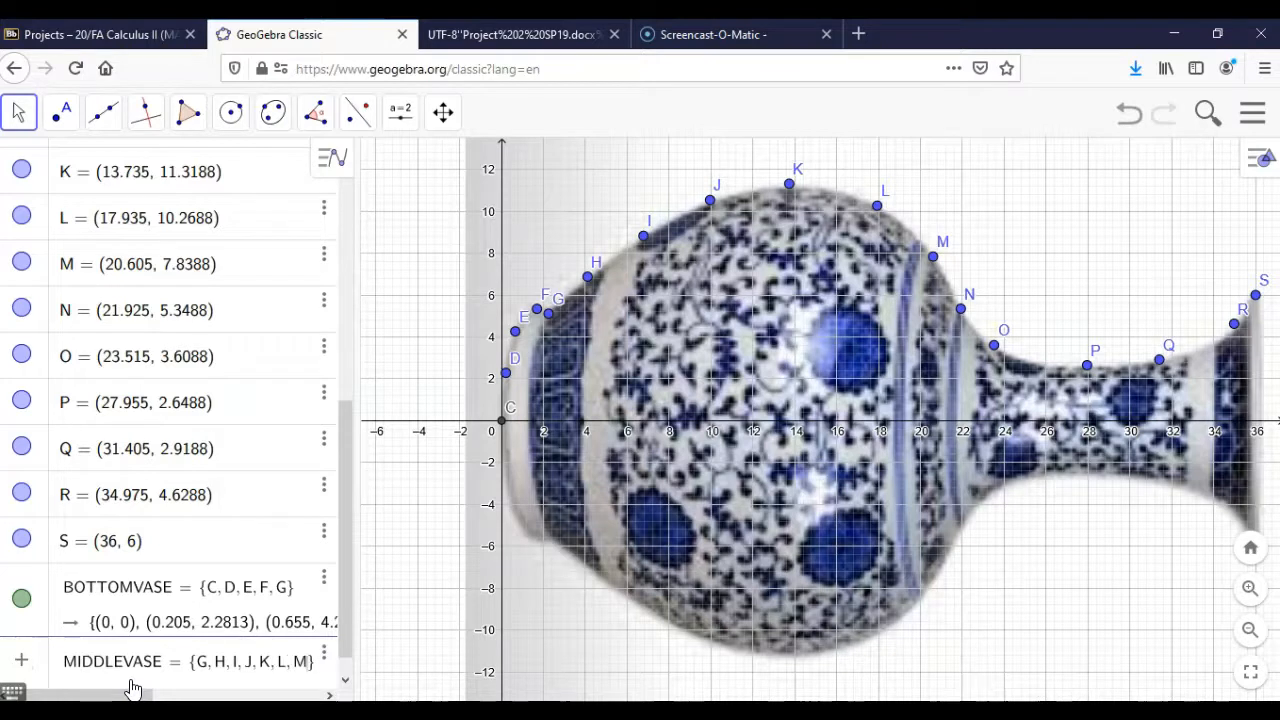
pyautogui.write('N')
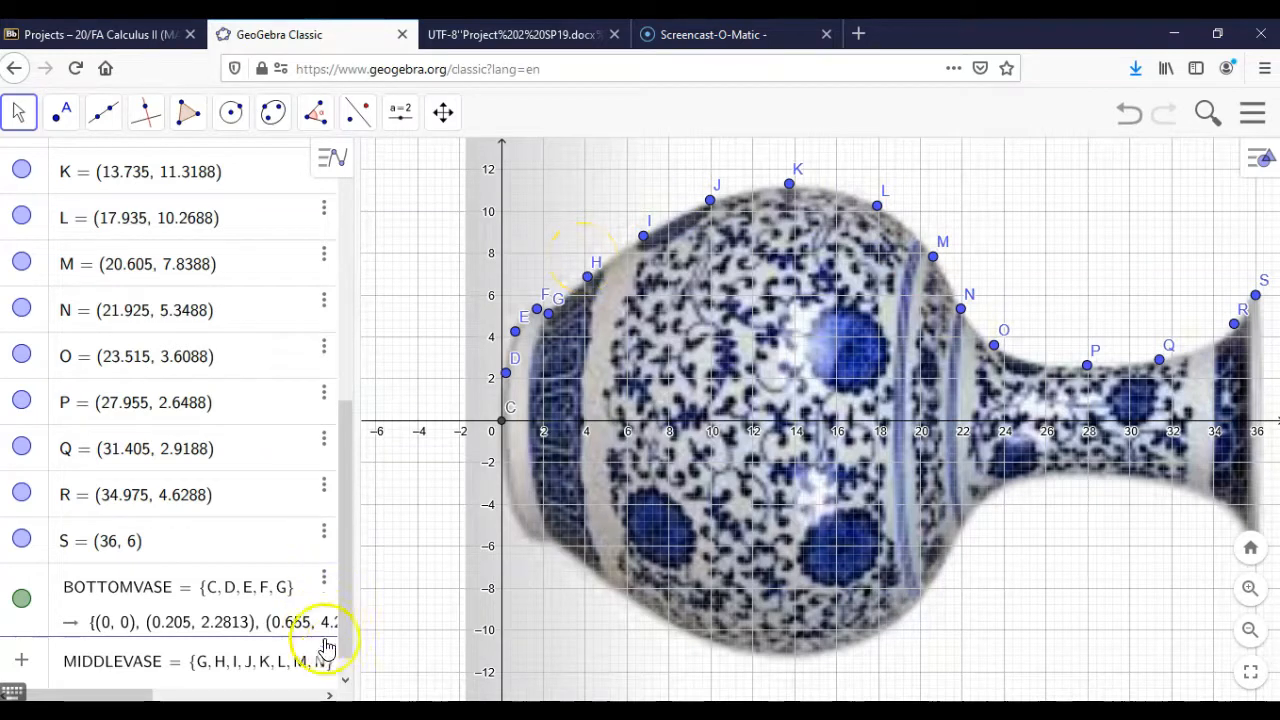
pyautogui.press('Return')
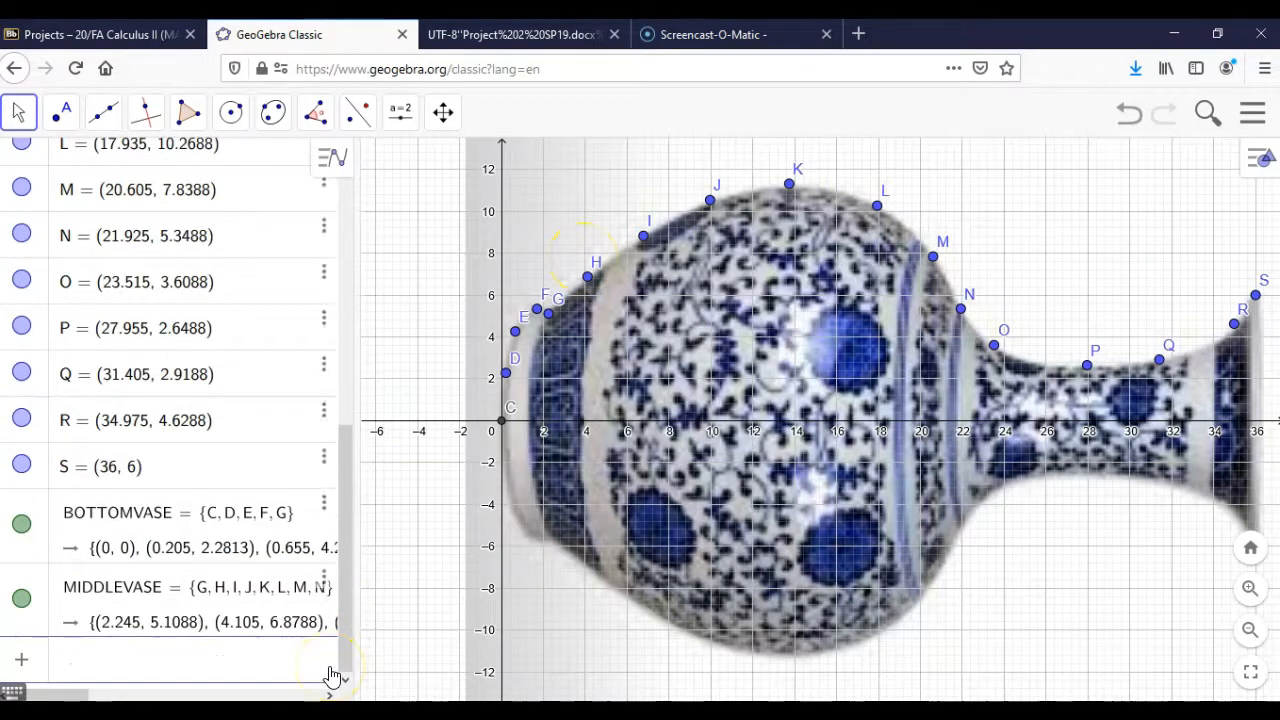
# Step: Create a list named TOPVASE containing the neck and lip points M, N, O, P, Q, R and S
pyautogui.write('TOP')
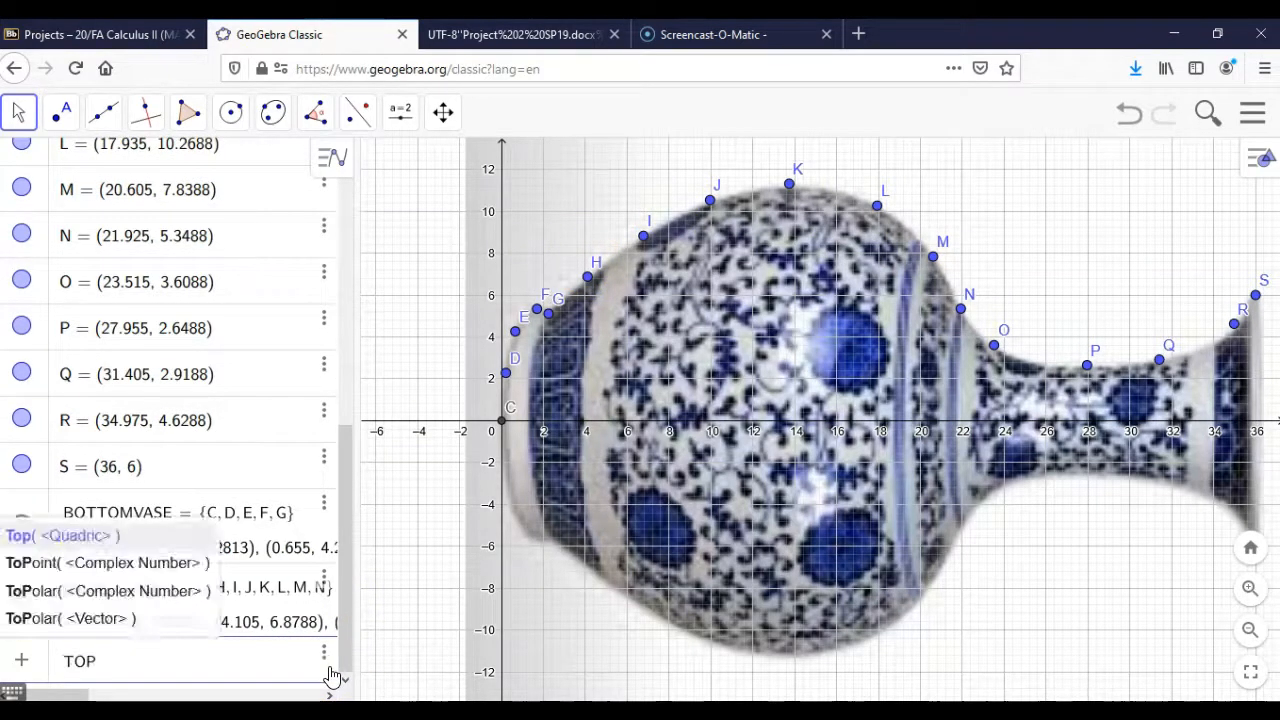
pyautogui.write('VASE = ')
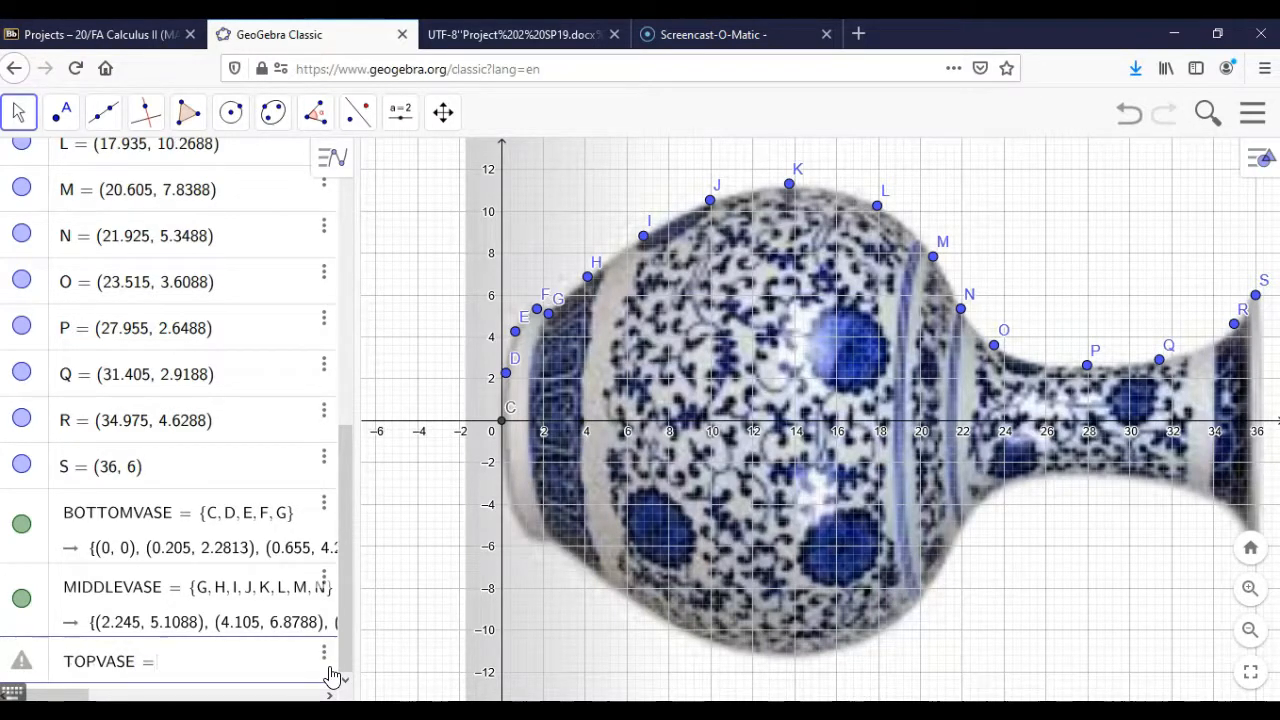
pyautogui.write('N, ')
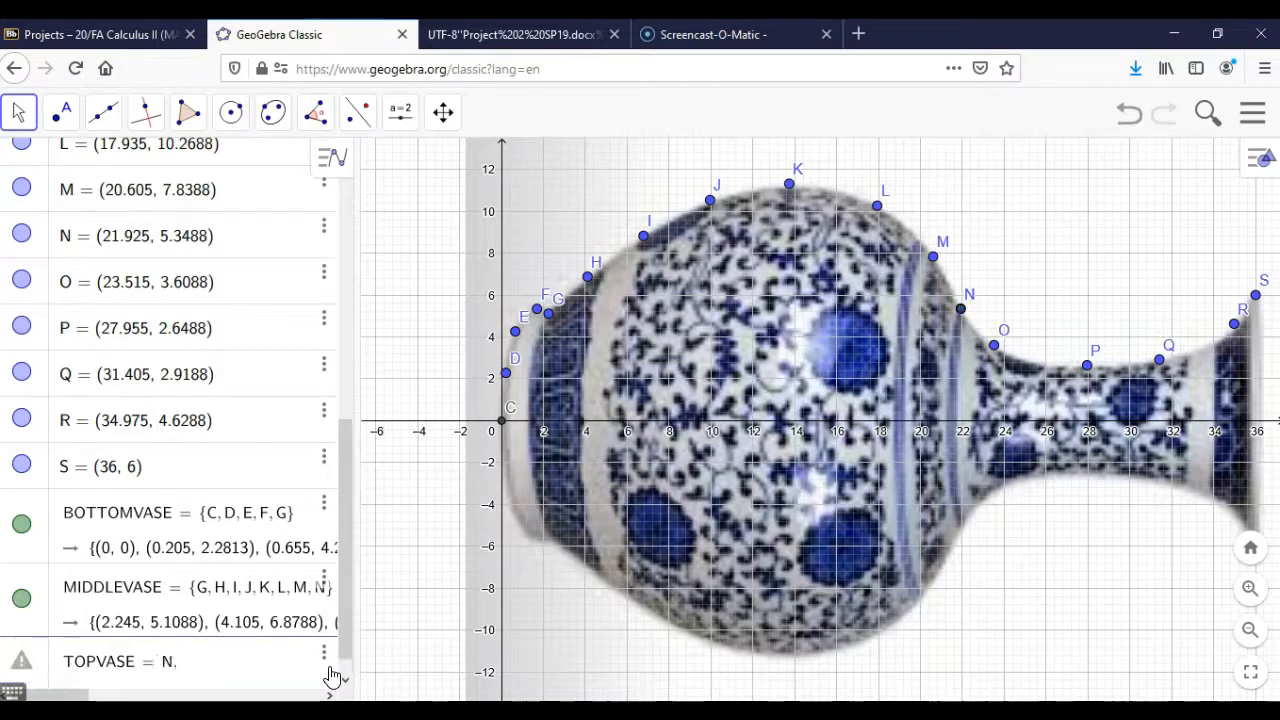
pyautogui.write('M,')
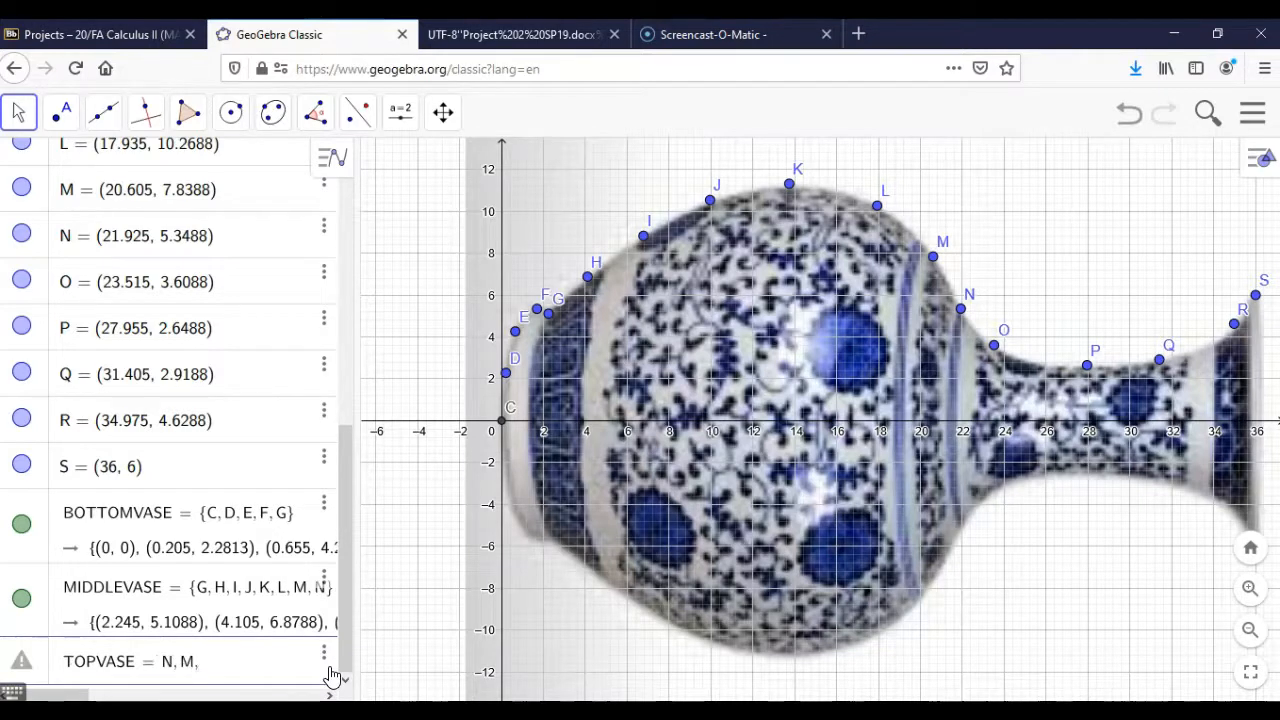
pyautogui.press('BackSpace')
pyautogui.press('BackSpace')
pyautogui.press('BackSpace')
pyautogui.press('BackSpace')
pyautogui.write('{}')
pyautogui.write('M,N')
pyautogui.write(', ')
pyautogui.write('O,P,Q')
pyautogui.write(',')
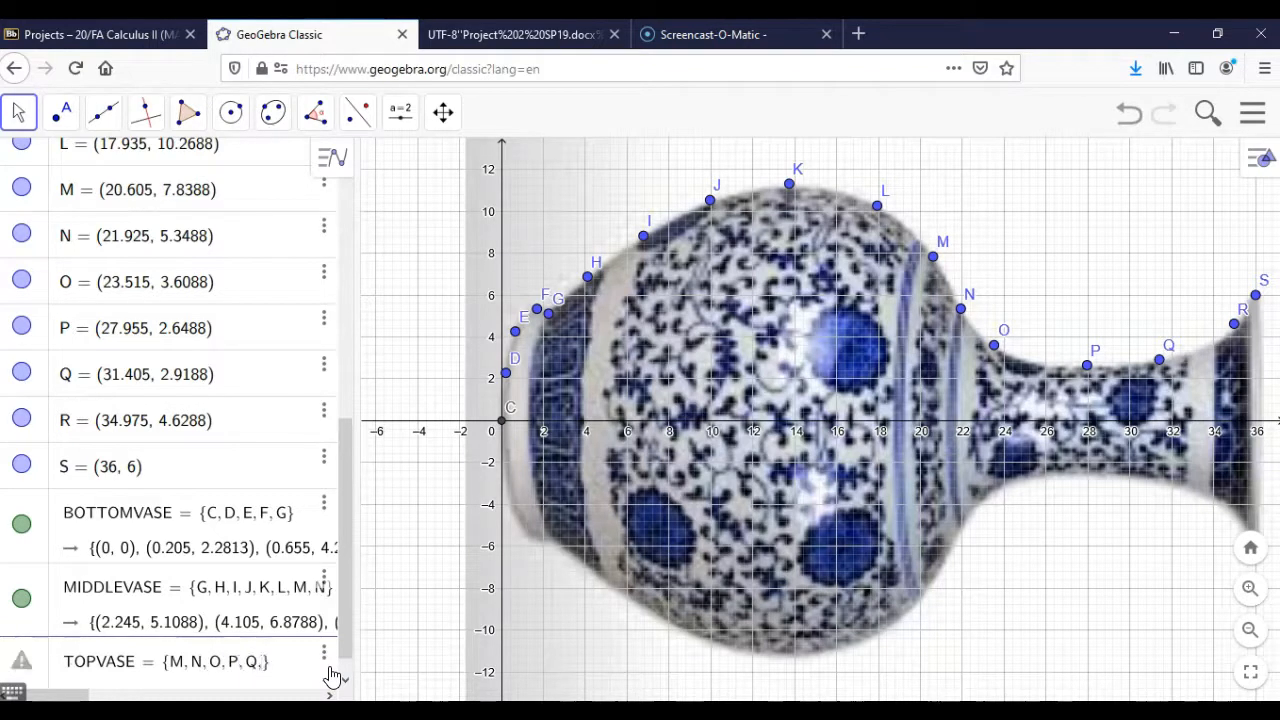
pyautogui.write('R,S')
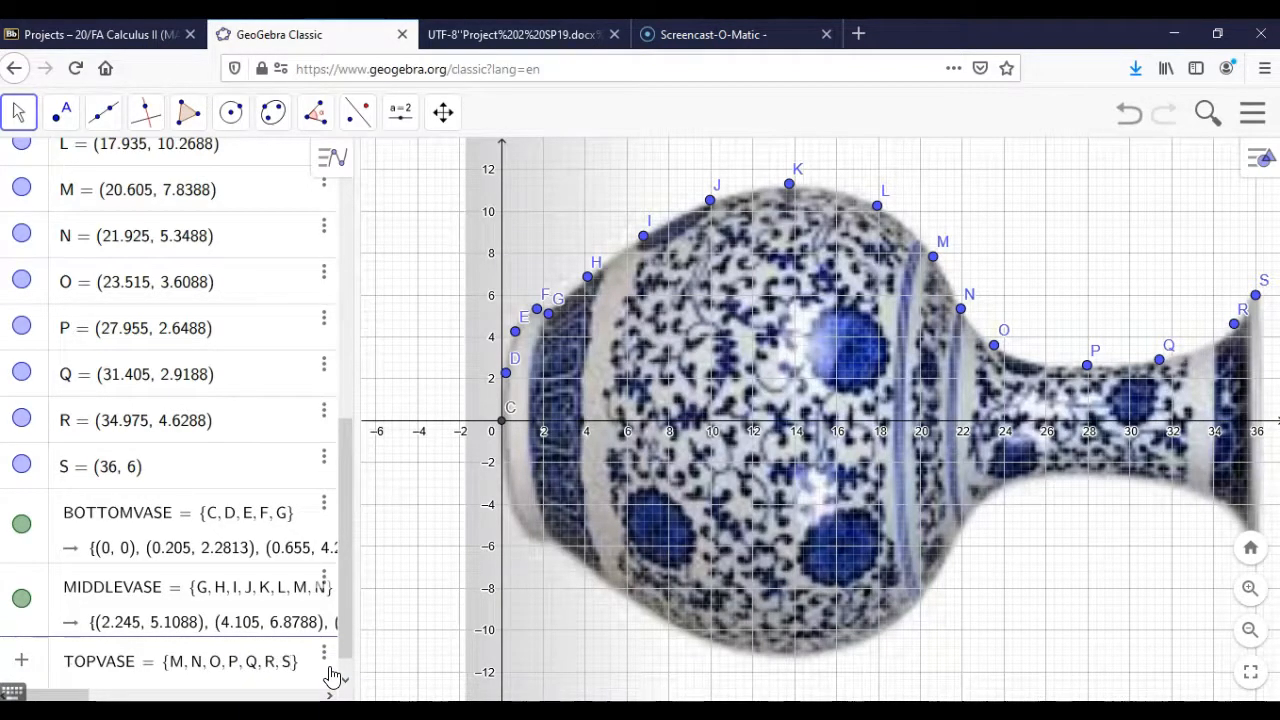
pyautogui.press('Return')
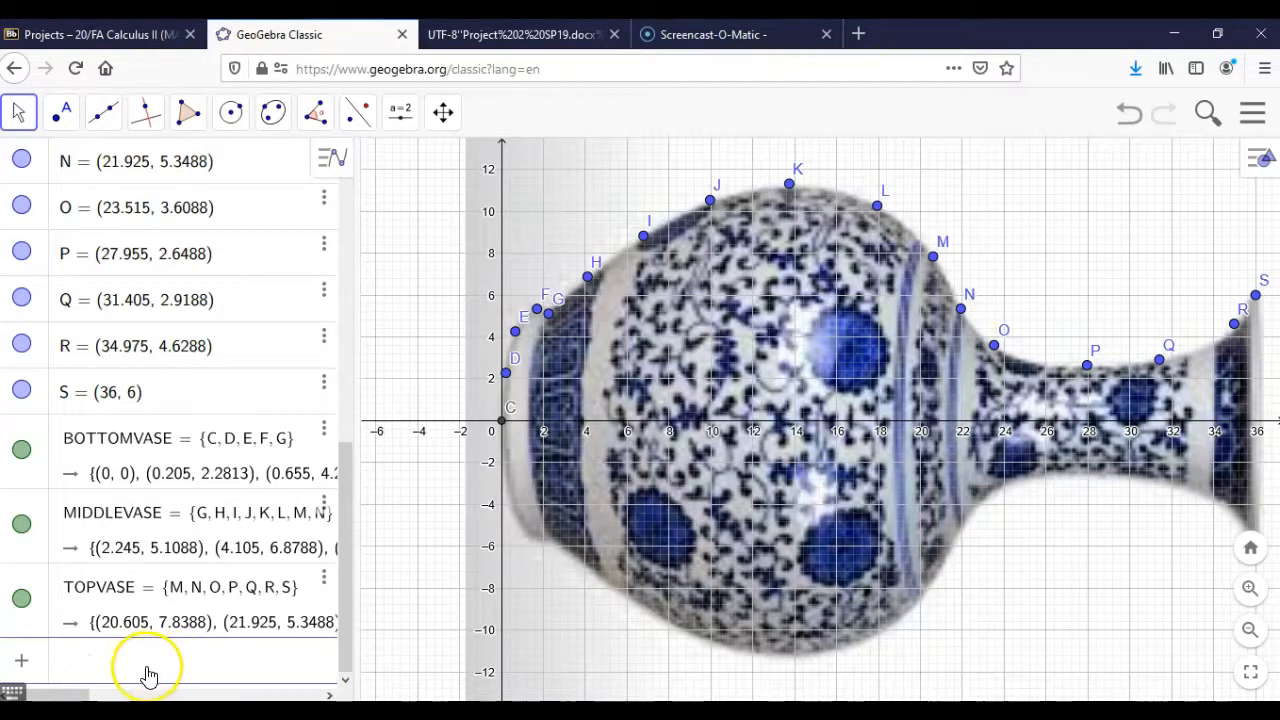
pyautogui.write('fit')
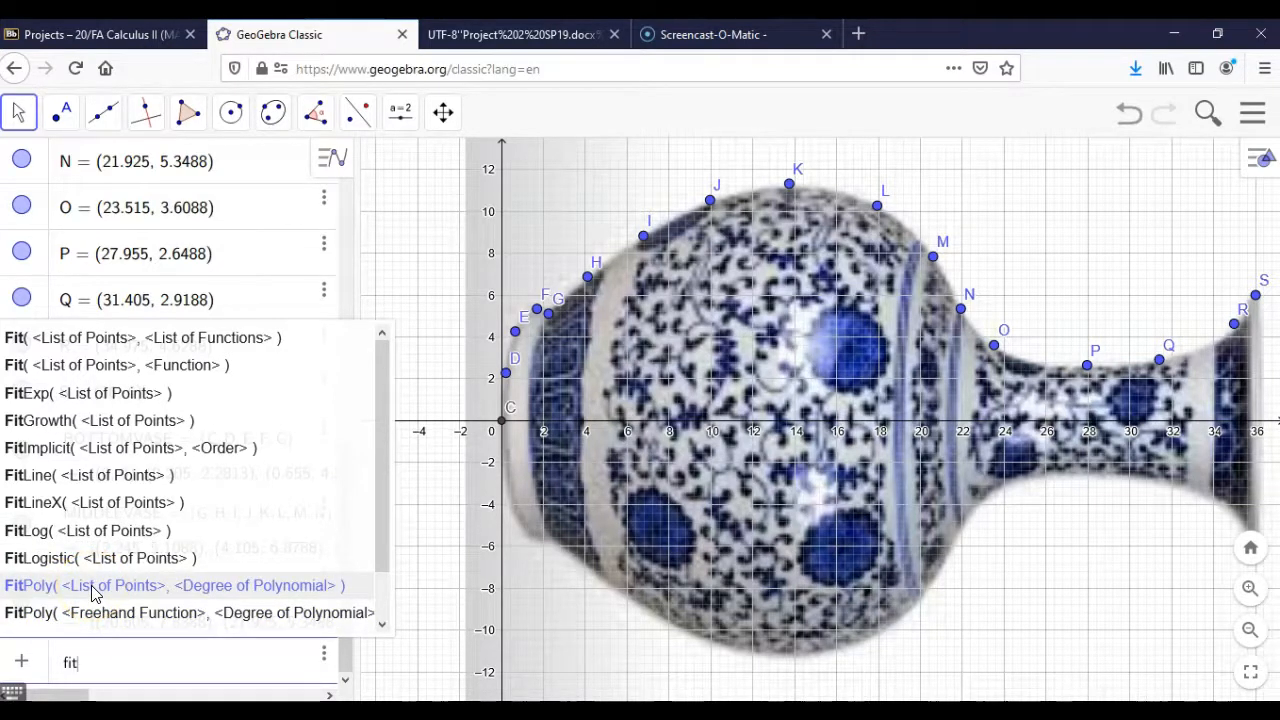
pyautogui.press('Return')
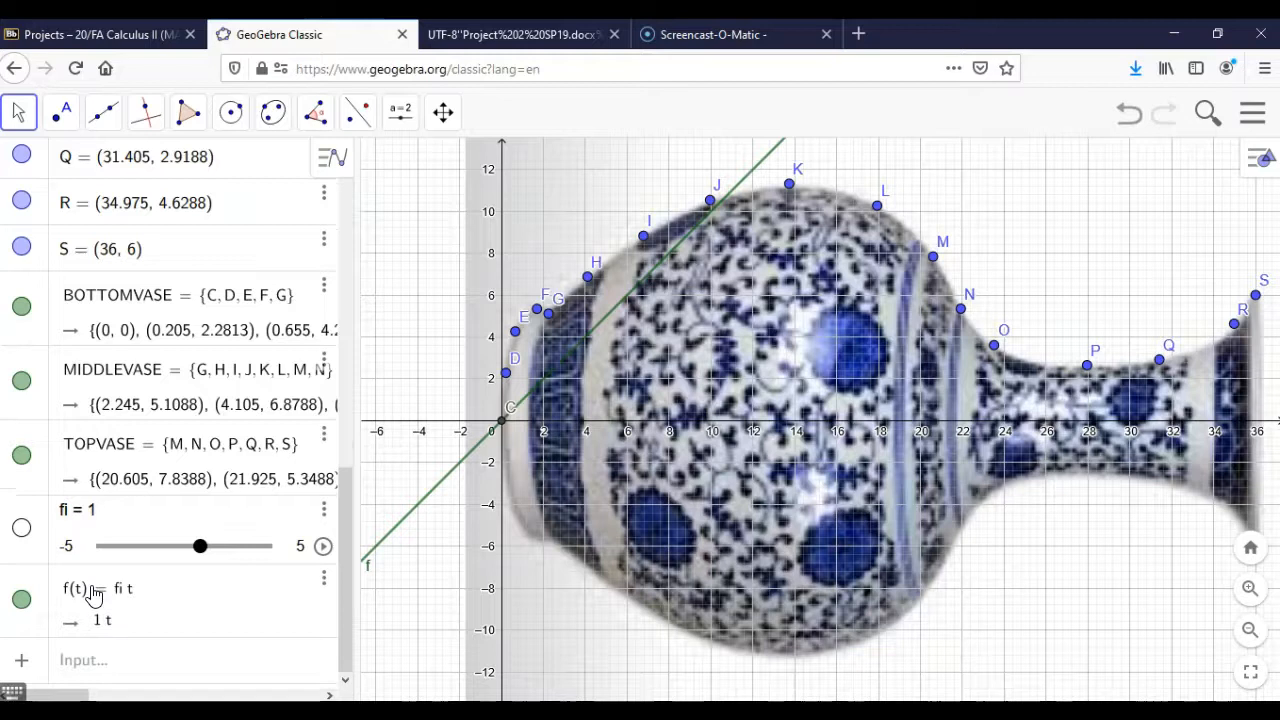
pyautogui.click(21, 530)
pyautogui.rightClick(24, 531)
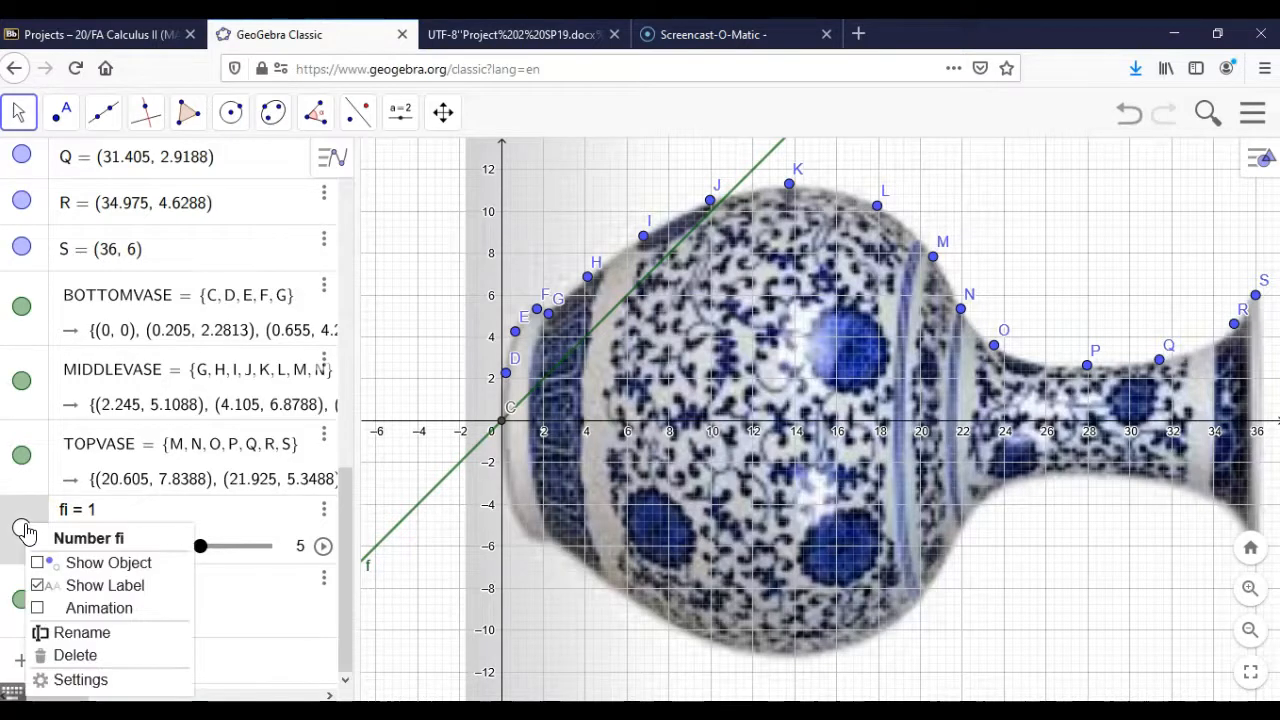
pyautogui.click(75, 655)
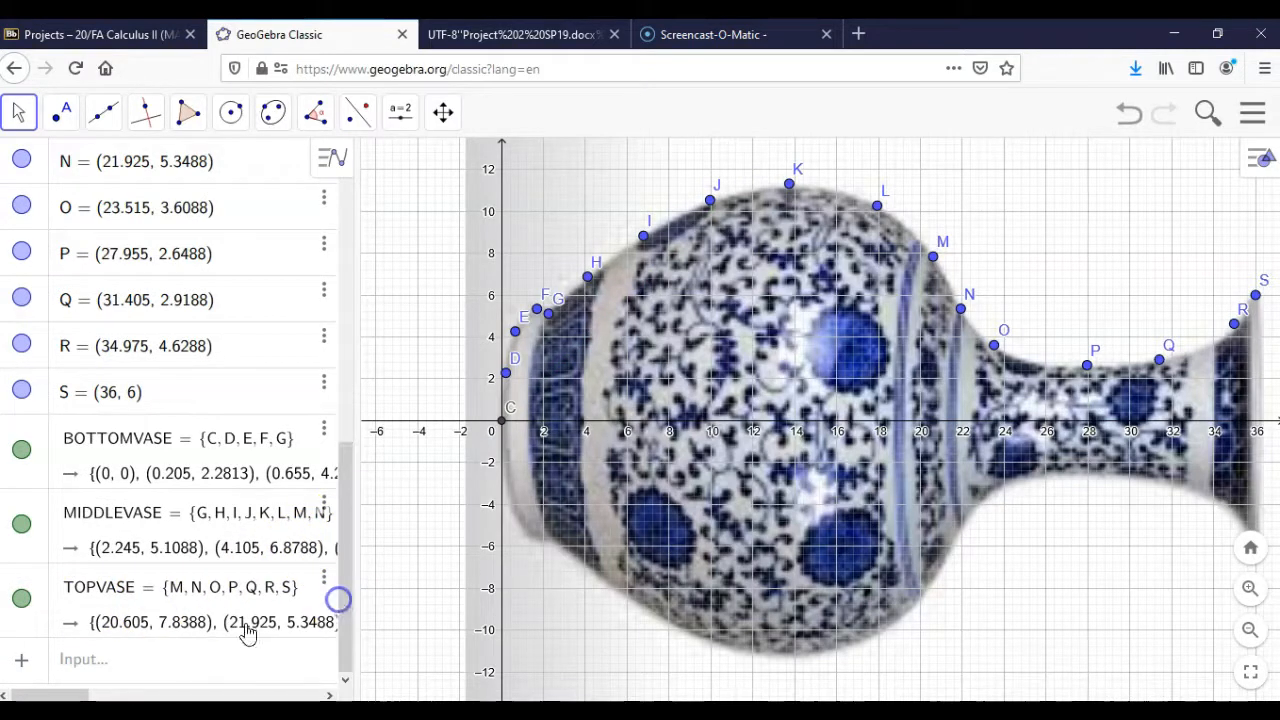
# Step: Fit a degree 2 polynomial through the BOTTOMVASE points with FitPoly
pyautogui.click(168, 667)
pyautogui.write('fitpoly')
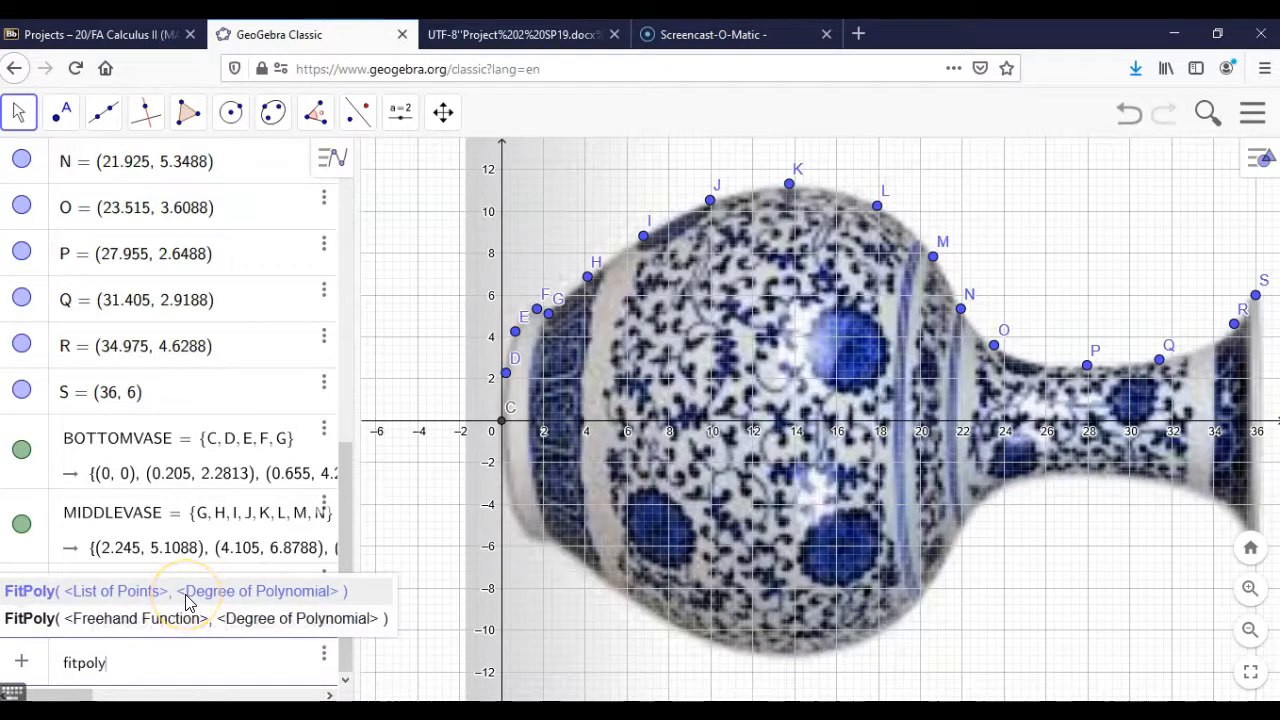
pyautogui.click(185, 598)
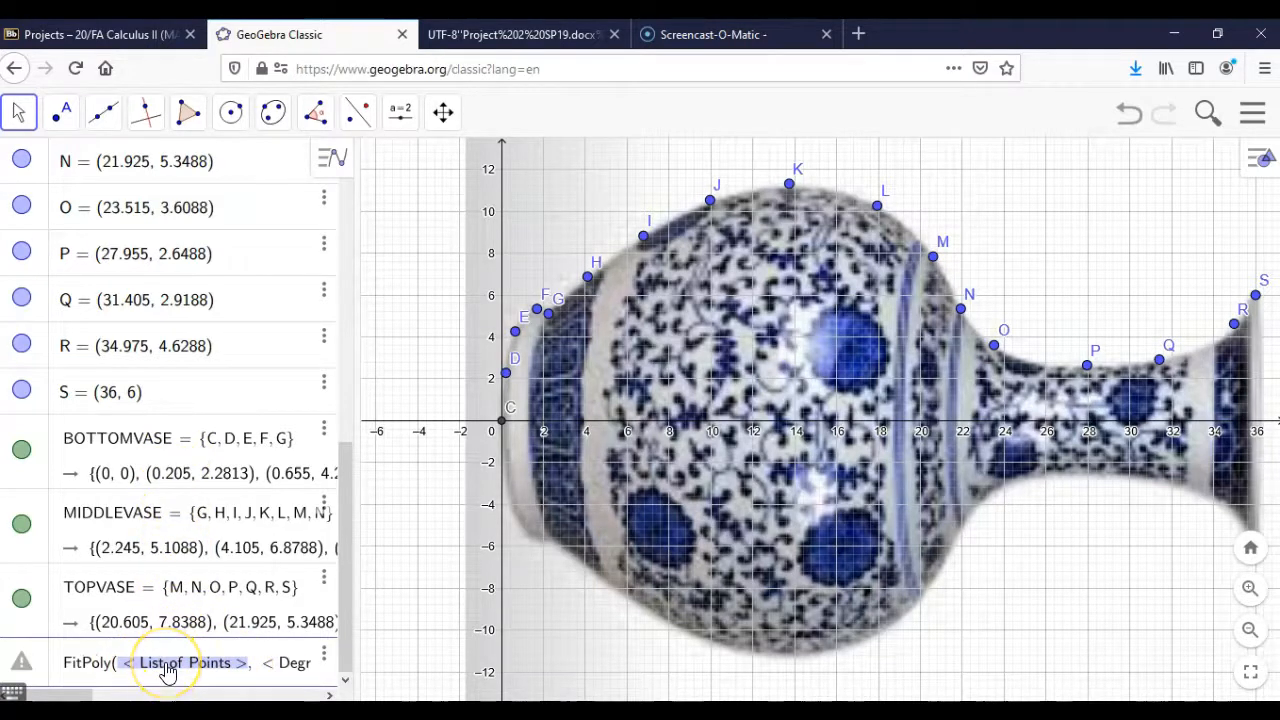
pyautogui.write('BOT')
pyautogui.write('VASE, < Degree of Poly')
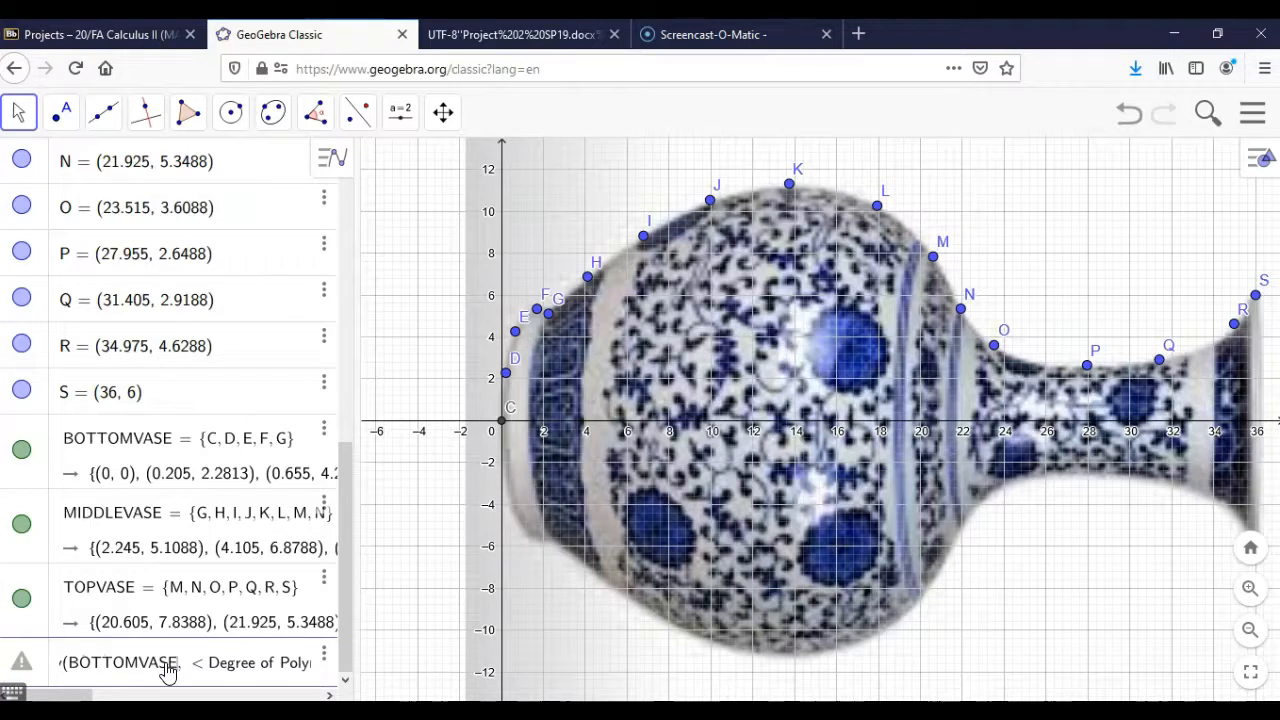
pyautogui.press('Tab')
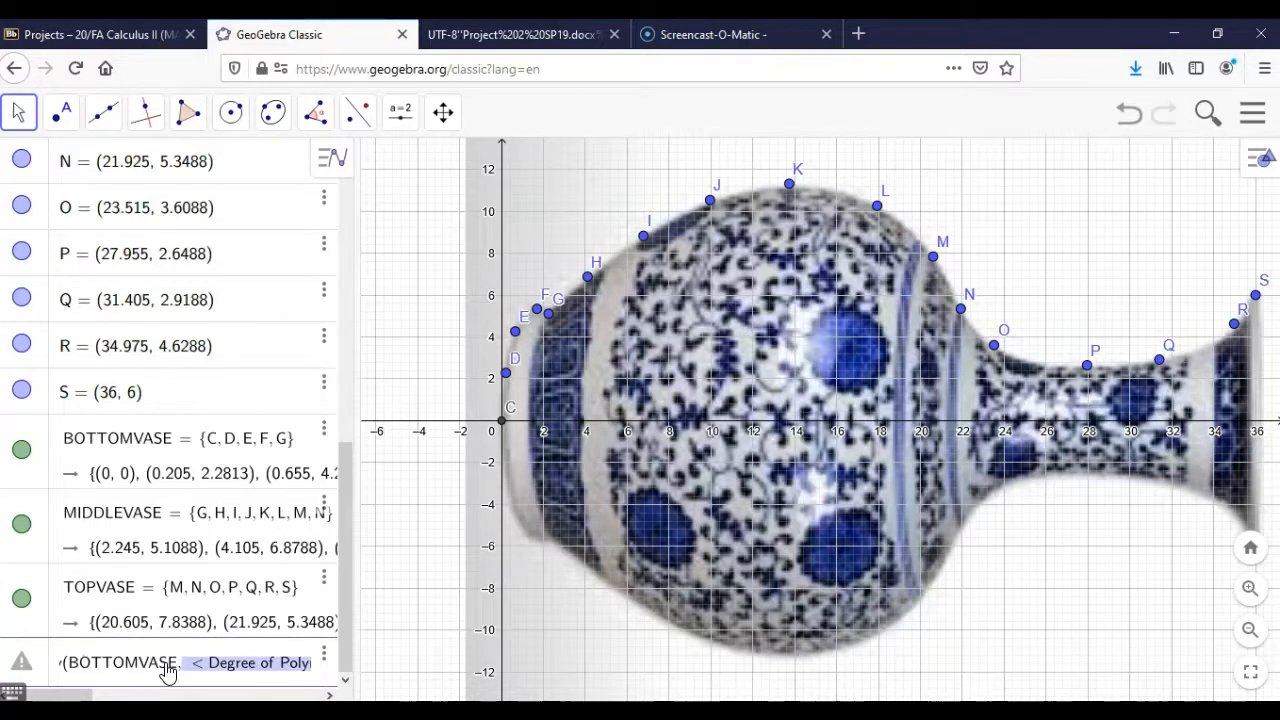
pyautogui.moveTo(71, 695)
pyautogui.mouseDown()
pyautogui.moveTo(94, 695)
pyautogui.moveTo(72, 697)
pyautogui.mouseUp()
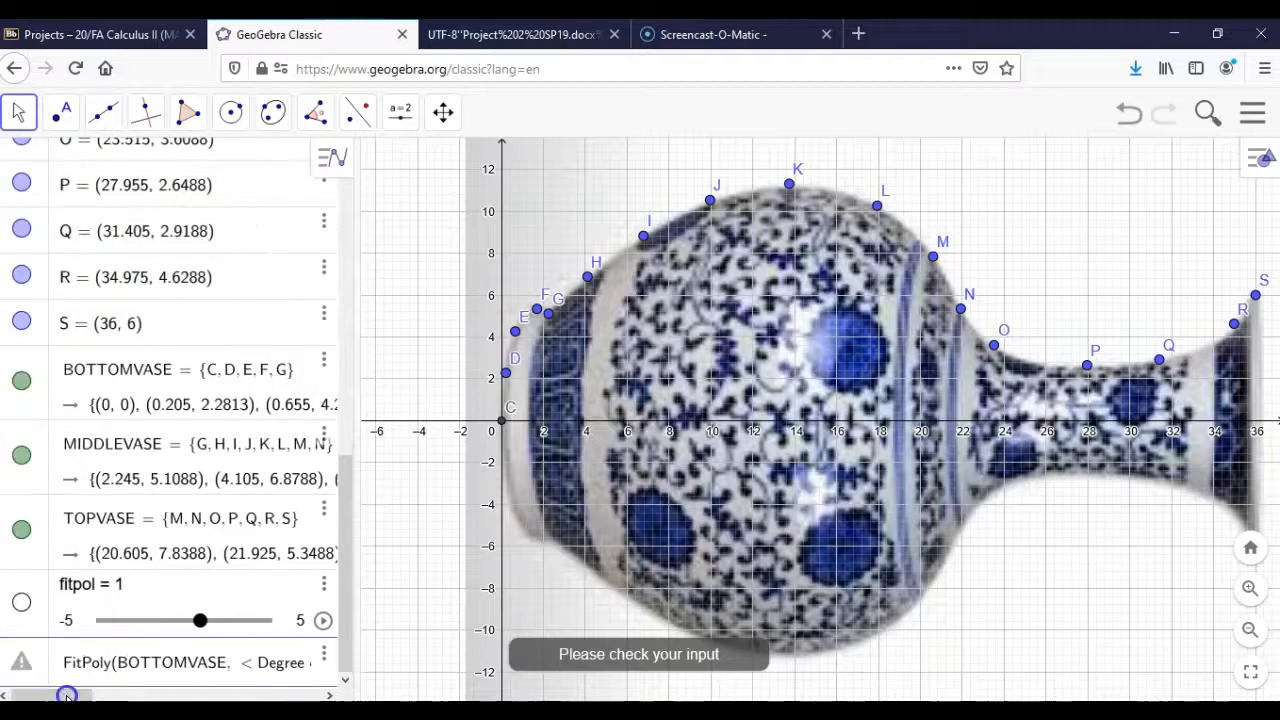
pyautogui.click(220, 667)
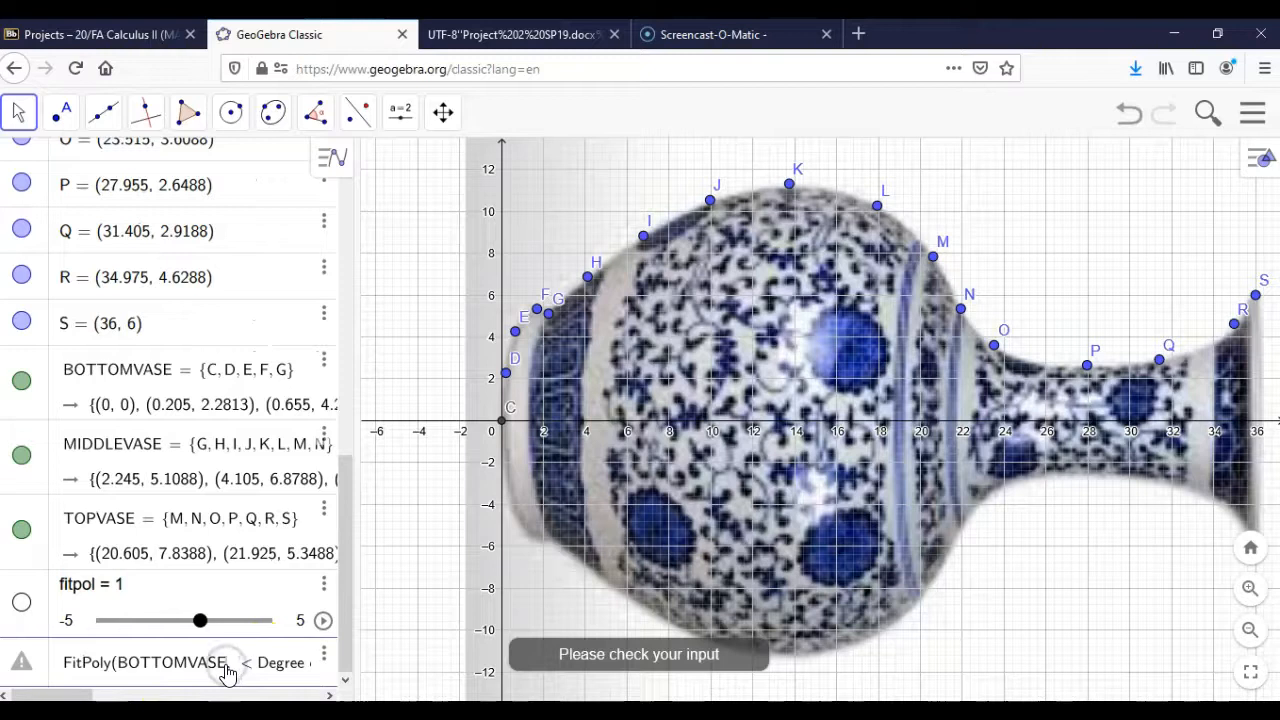
pyautogui.press('Tab')
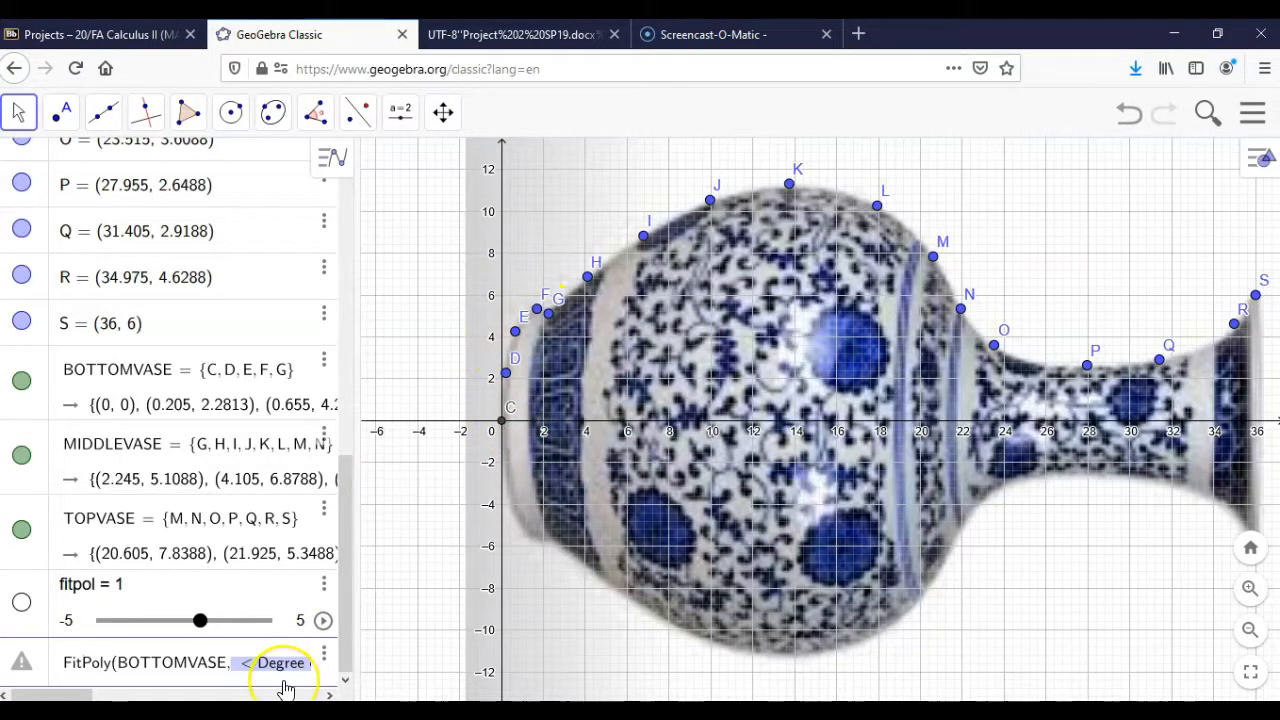
pyautogui.write('2')
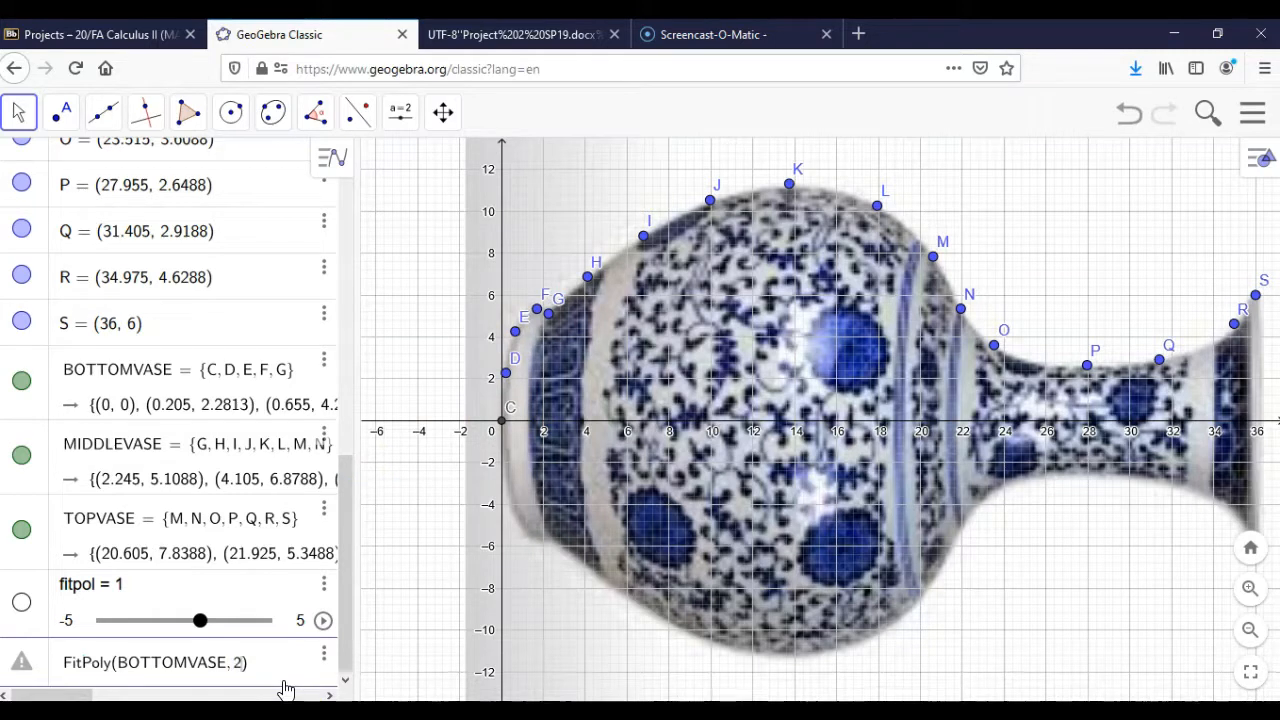
pyautogui.press('Return')
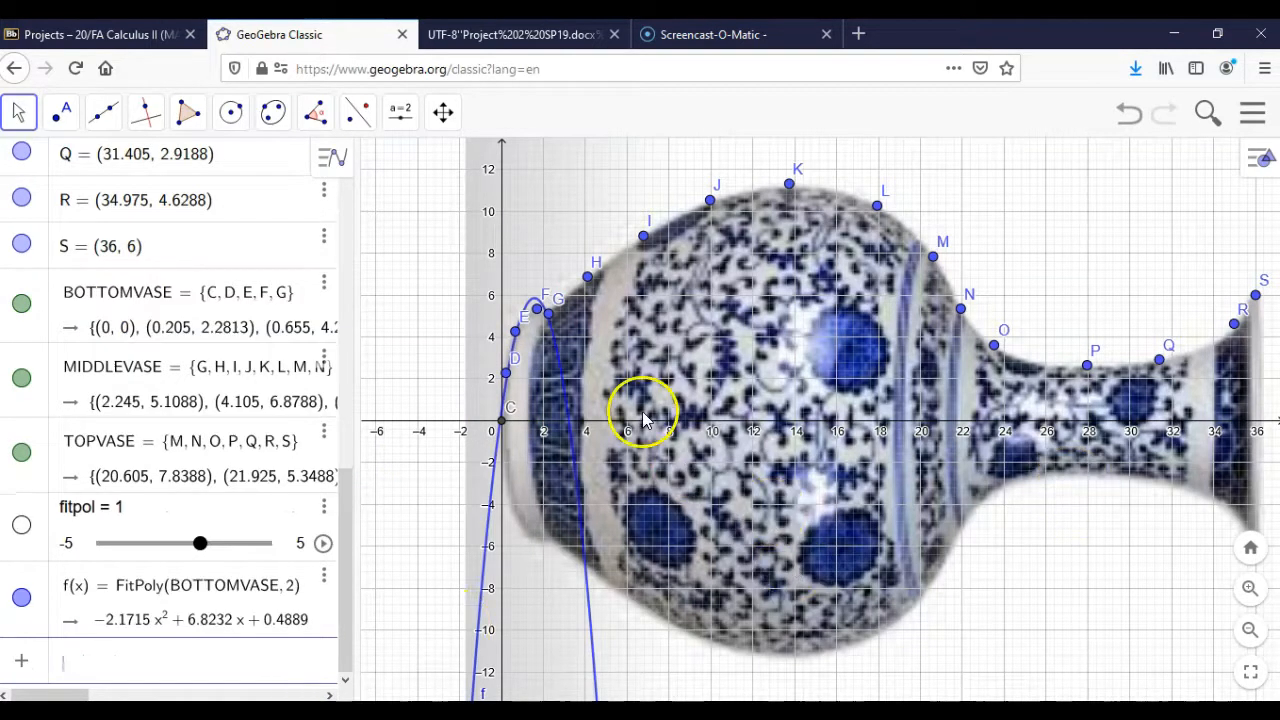
# Step: Nudge point F on the base rim slightly toward the y-axis to adjust the fitted base curve
pyautogui.moveTo(614, 391); pyautogui.dragTo(735, 442)
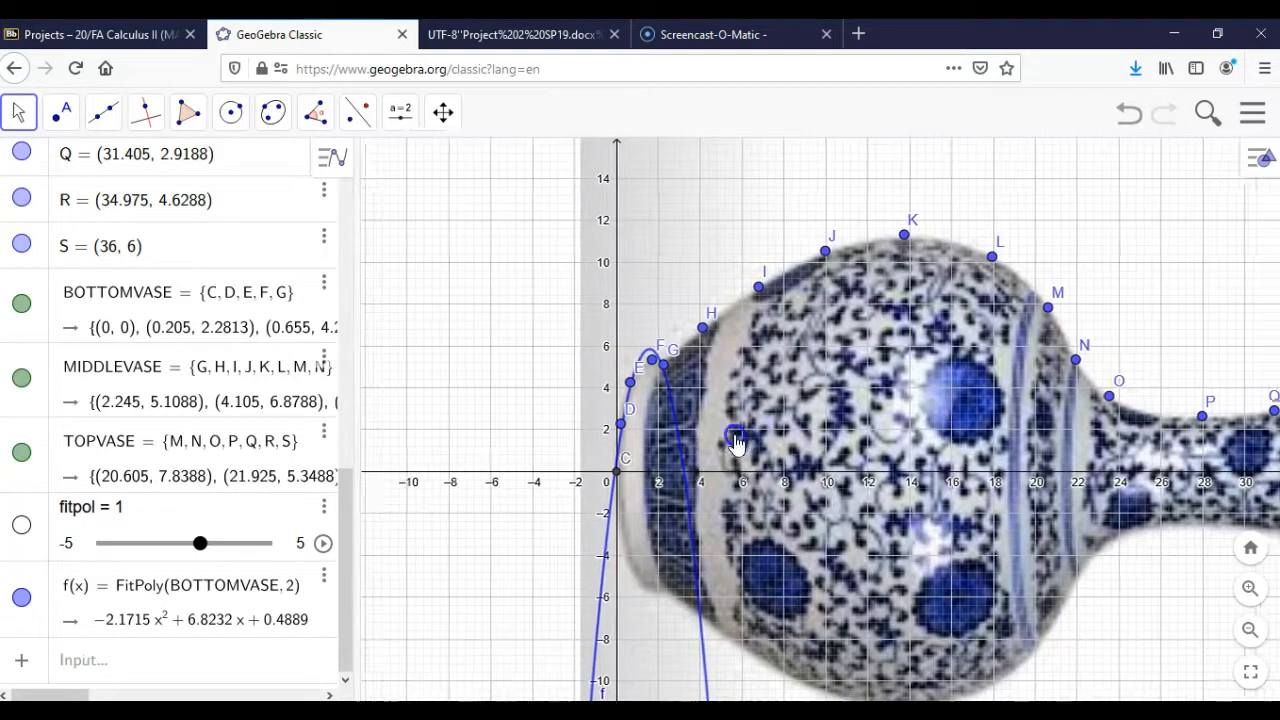
pyautogui.click(1247, 589)
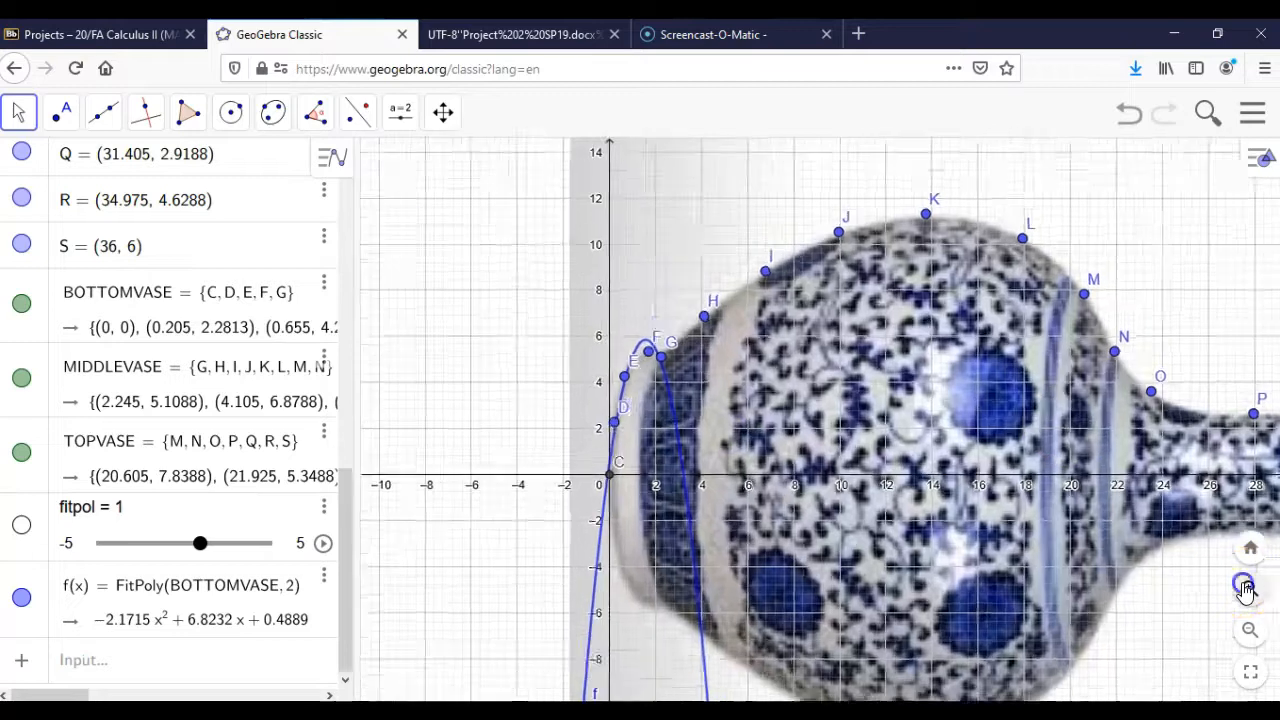
pyautogui.click(1247, 587)
pyautogui.moveTo(525, 355); pyautogui.dragTo(706, 387)
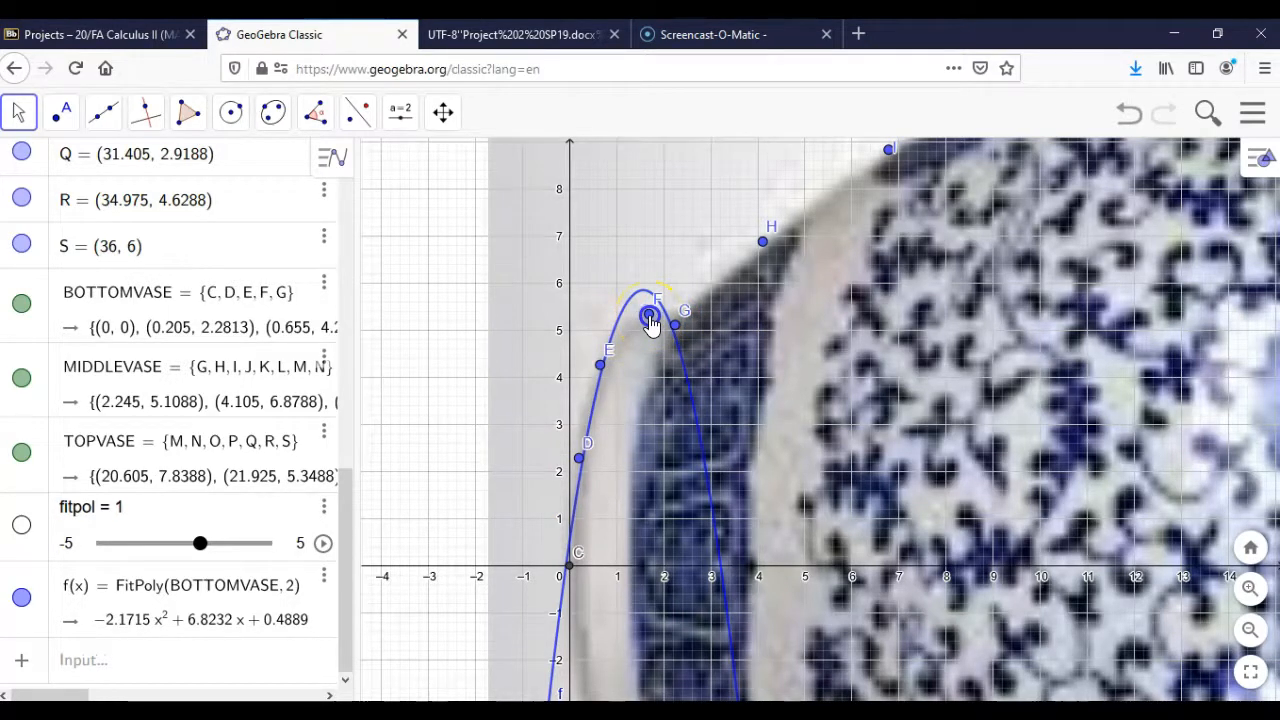
pyautogui.moveTo(650, 325)
pyautogui.mouseDown()
pyautogui.moveTo(654, 365)
pyautogui.moveTo(643, 337)
pyautogui.moveTo(647, 358)
pyautogui.moveTo(630, 353)
pyautogui.moveTo(650, 347)
pyautogui.moveTo(648, 320)
pyautogui.mouseUp()
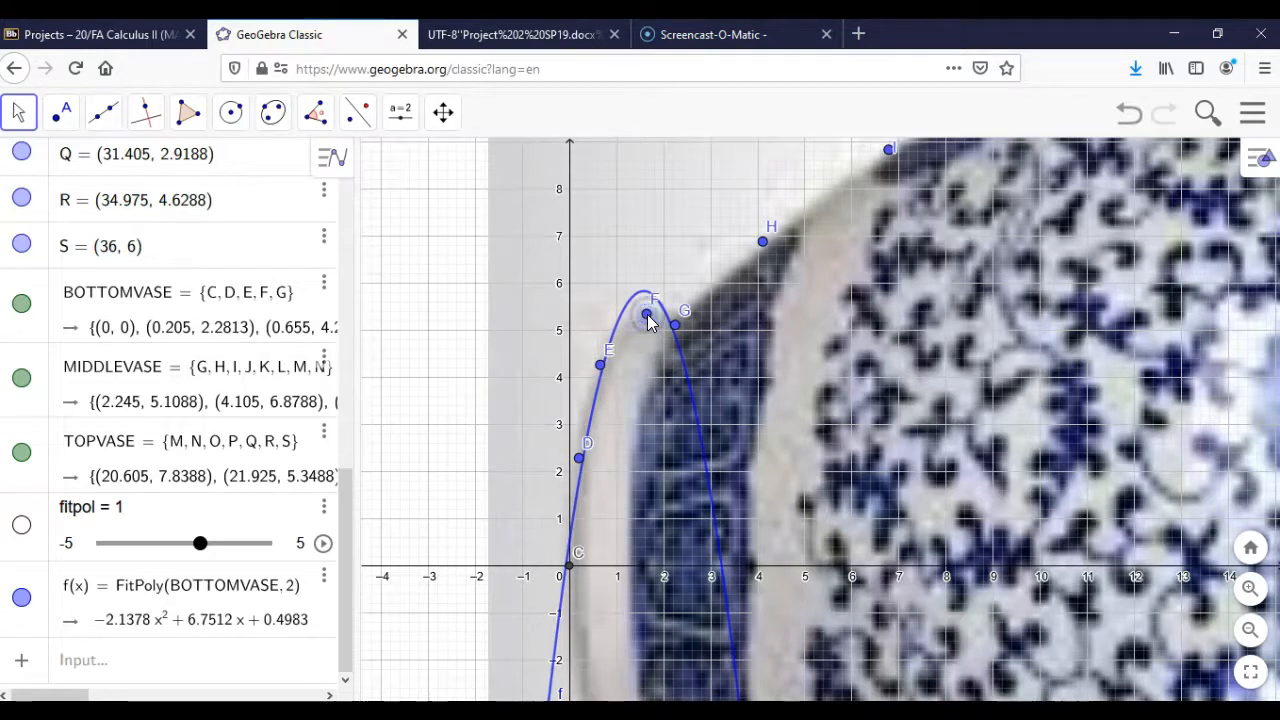
# Step: Change the BOTTOMVASE polynomial fit to degree 3 and move point F along the base rim to just beside point G
pyautogui.click(288, 590)
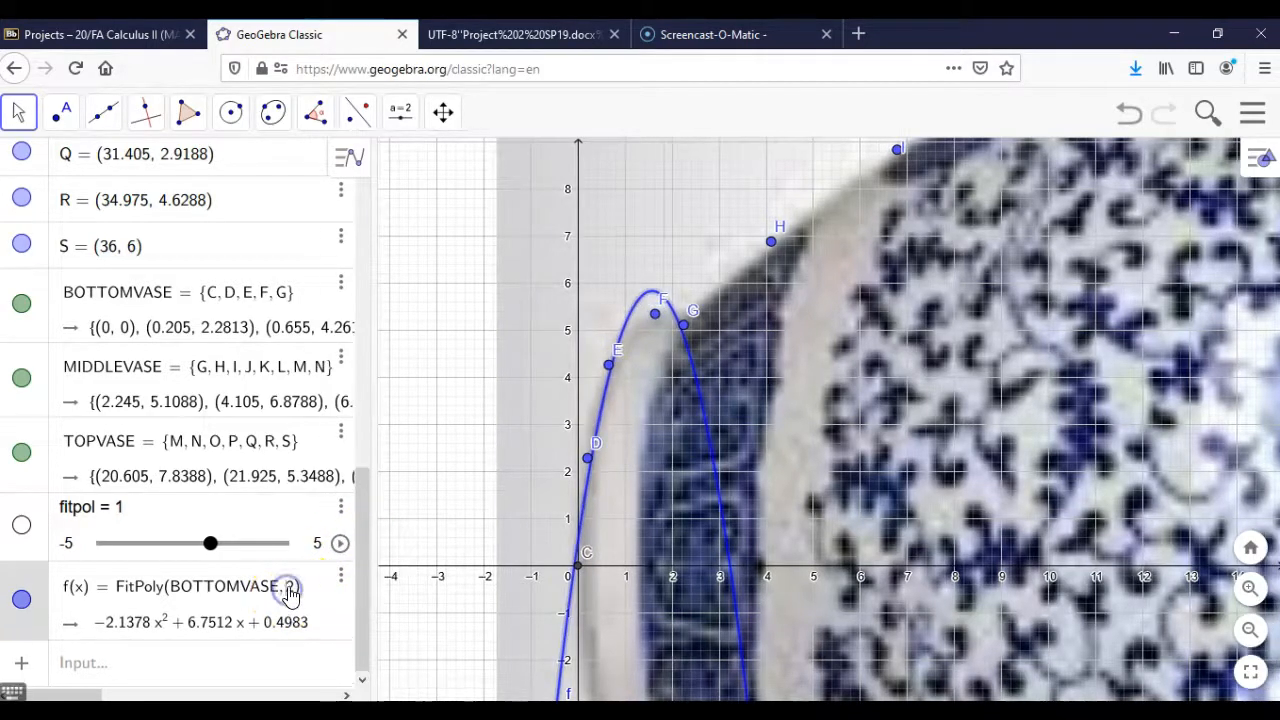
pyautogui.press('BackSpace')
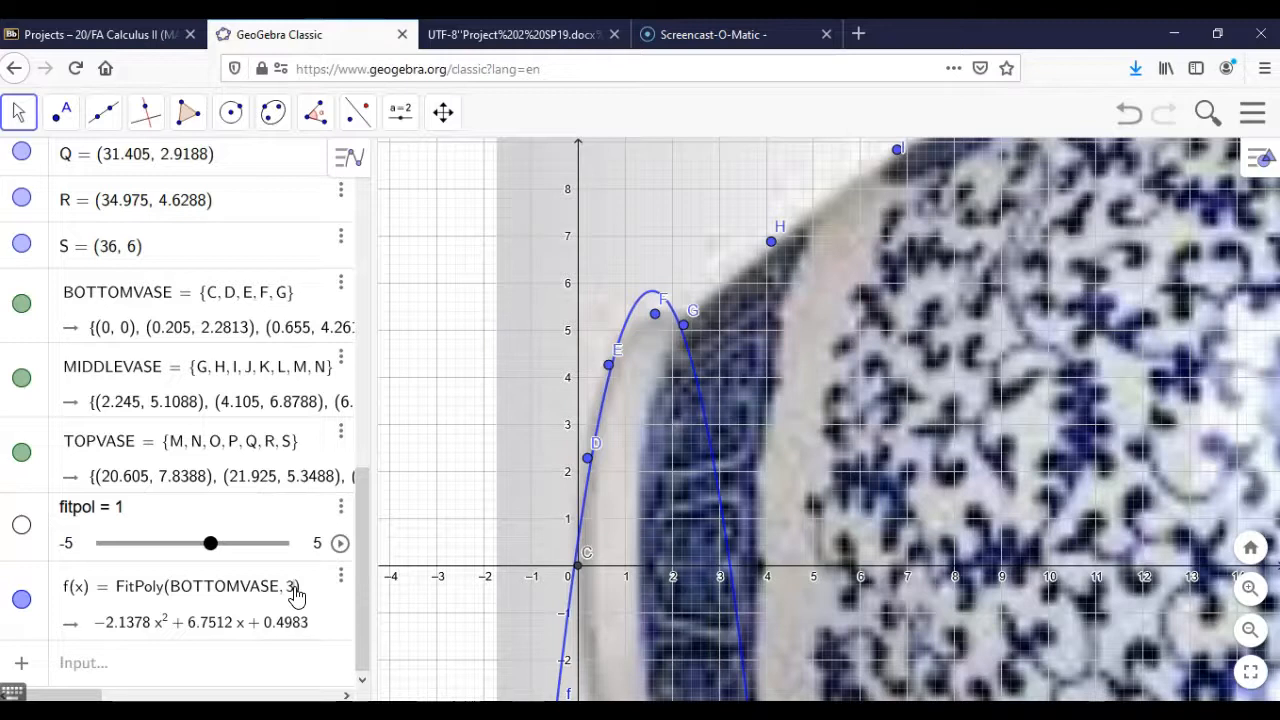
pyautogui.write('3')
pyautogui.press('Return')
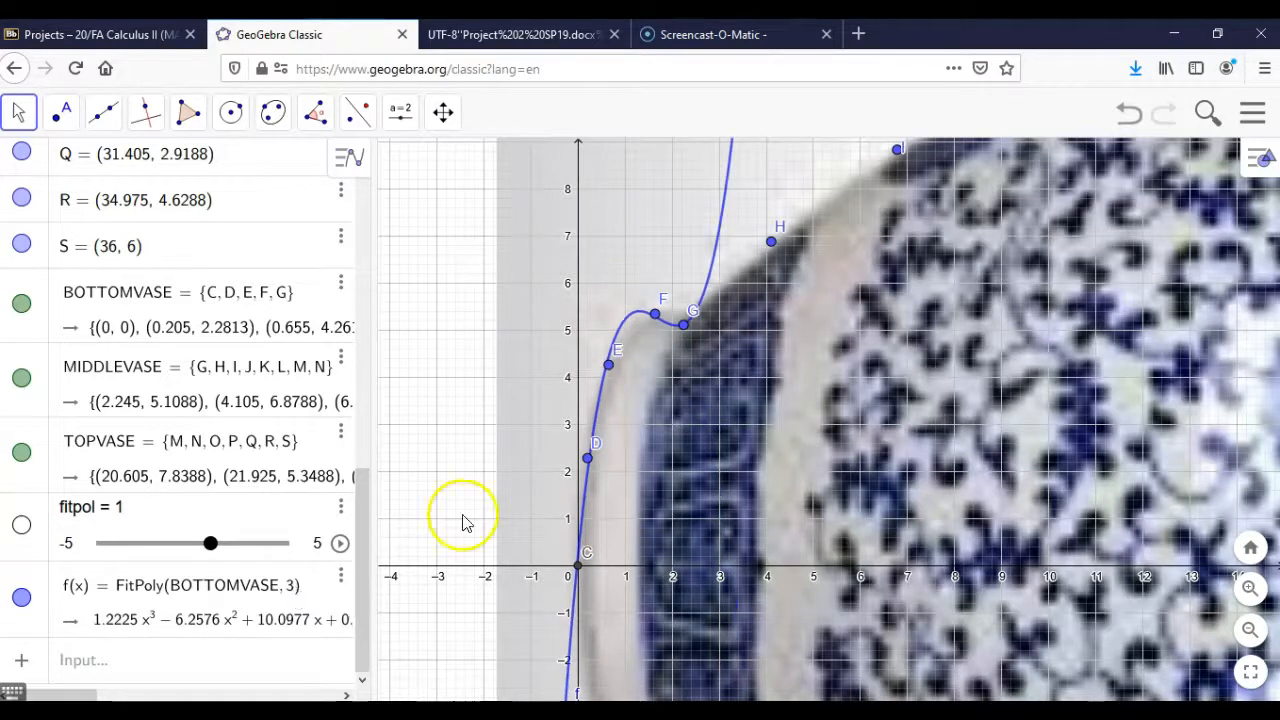
pyautogui.moveTo(655, 320); pyautogui.dragTo(668, 332)
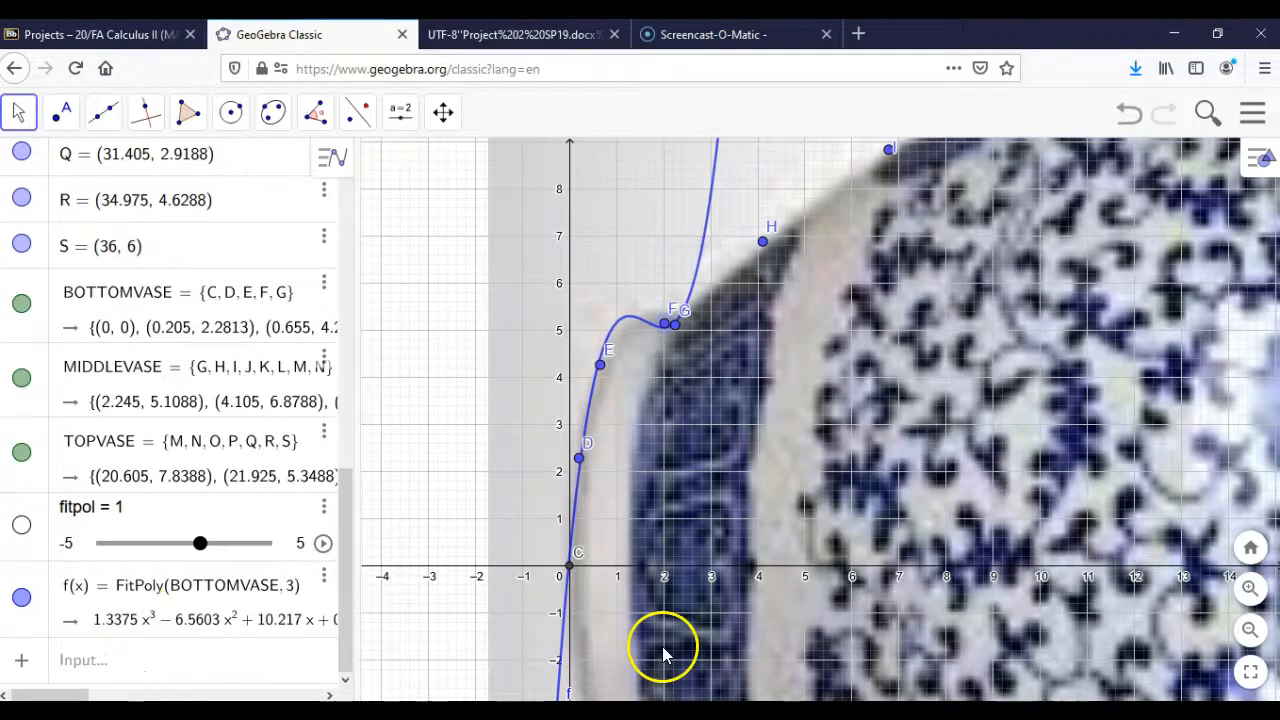
pyautogui.click(1257, 640)
pyautogui.click(1257, 640)
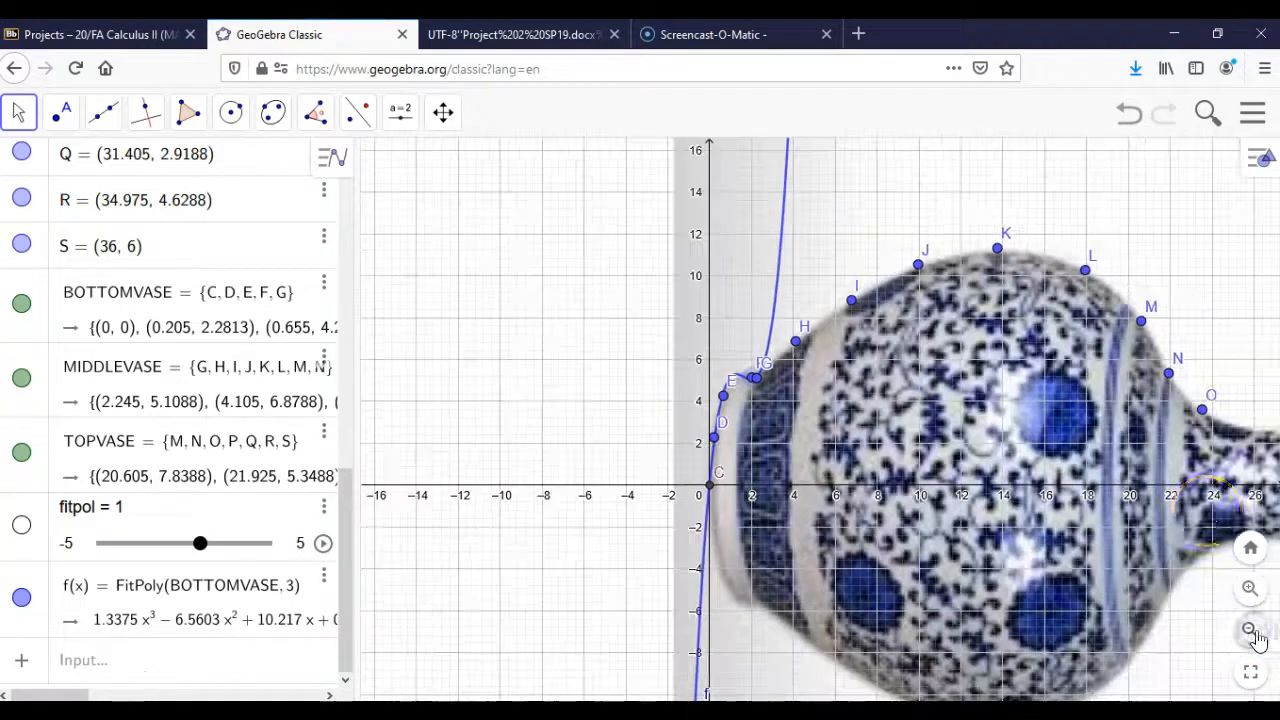
pyautogui.moveTo(1108, 434); pyautogui.dragTo(845, 436)
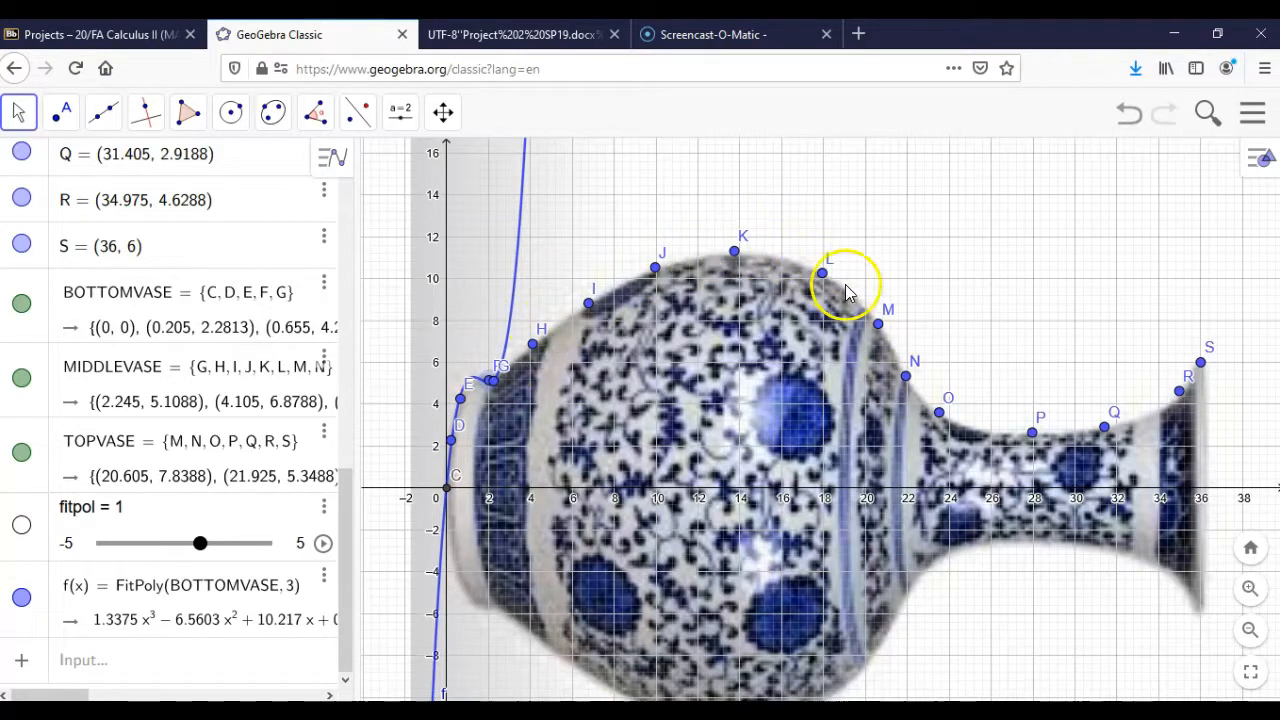
pyautogui.click(163, 670)
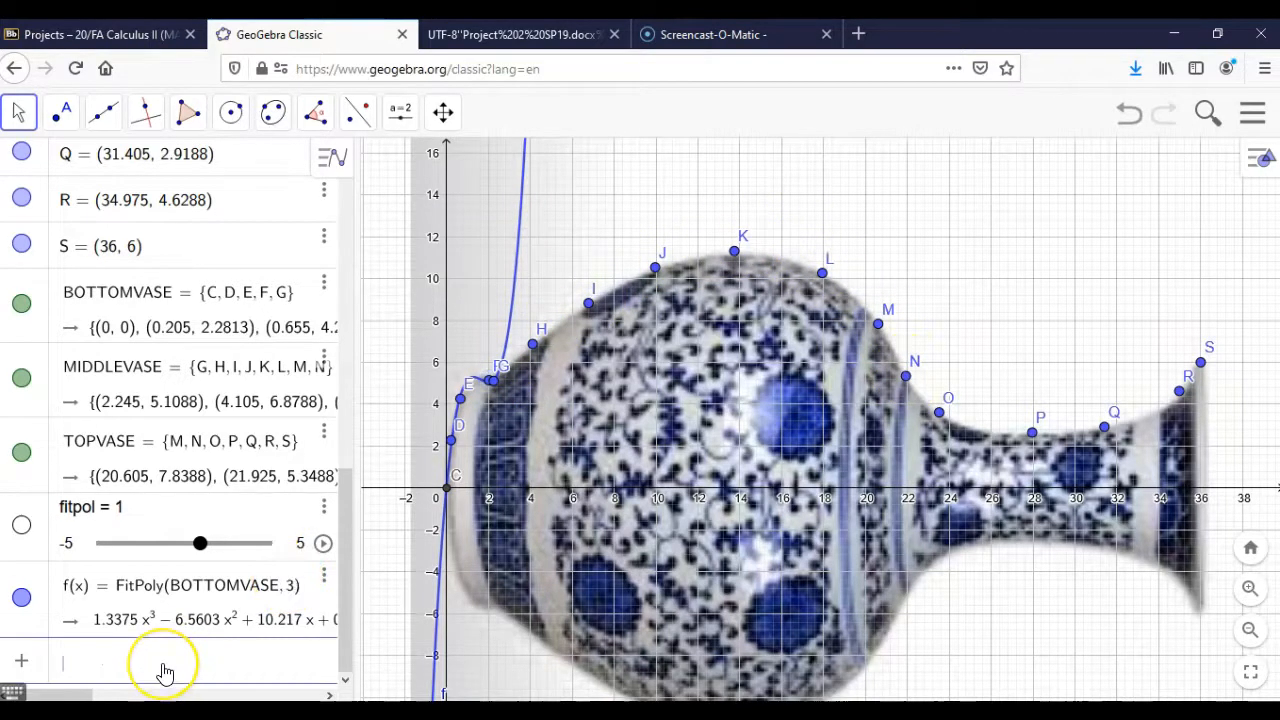
pyautogui.write('FIT')
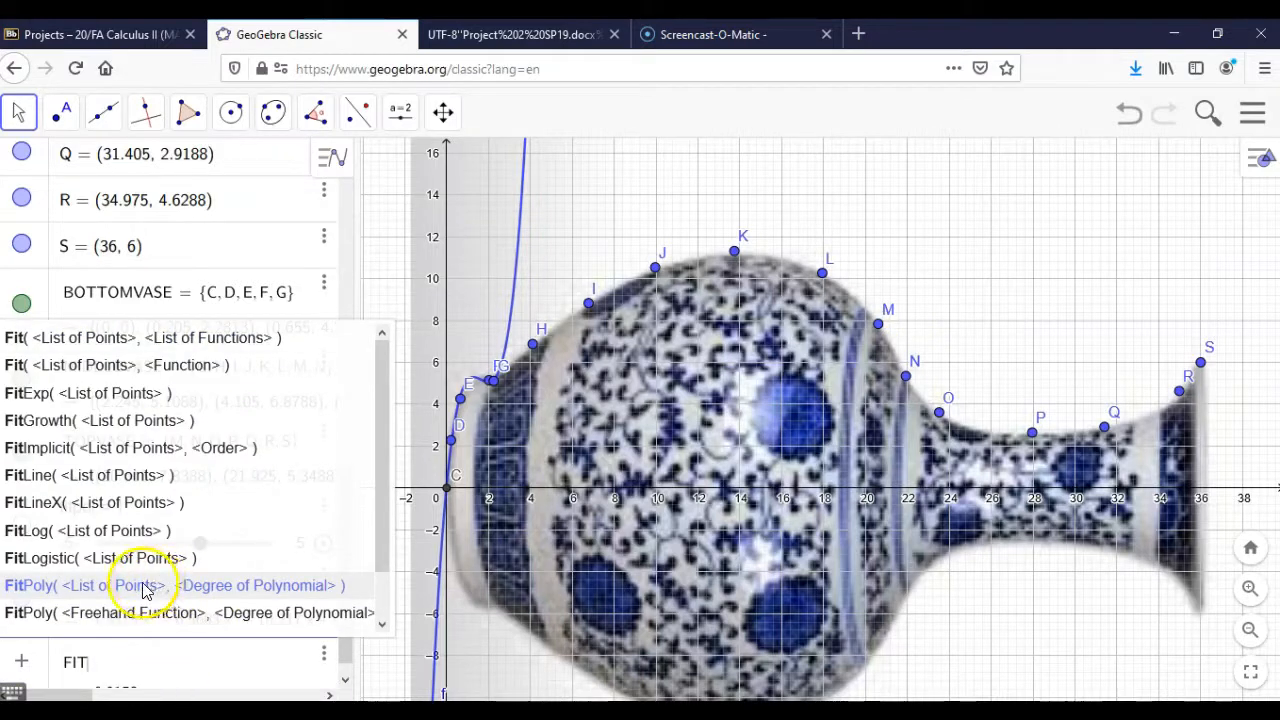
pyautogui.press('Return')
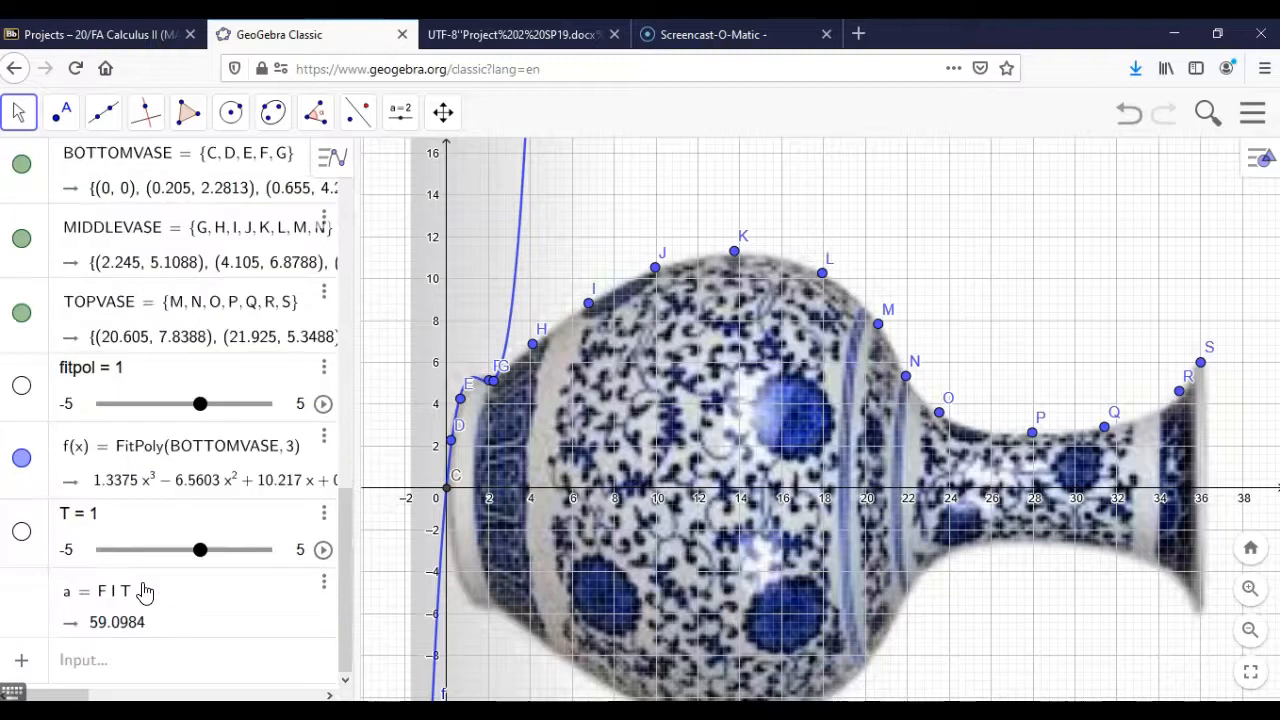
pyautogui.rightClick(24, 606)
pyautogui.click(110, 665)
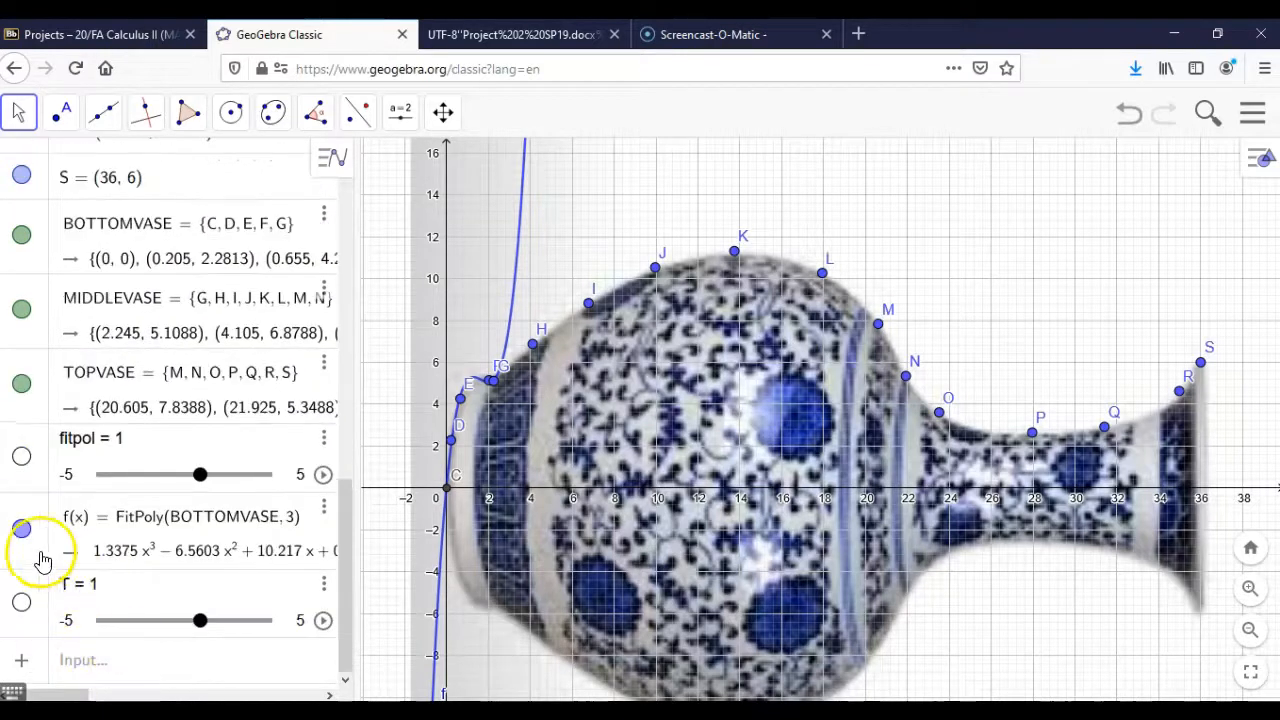
pyautogui.rightClick(24, 606)
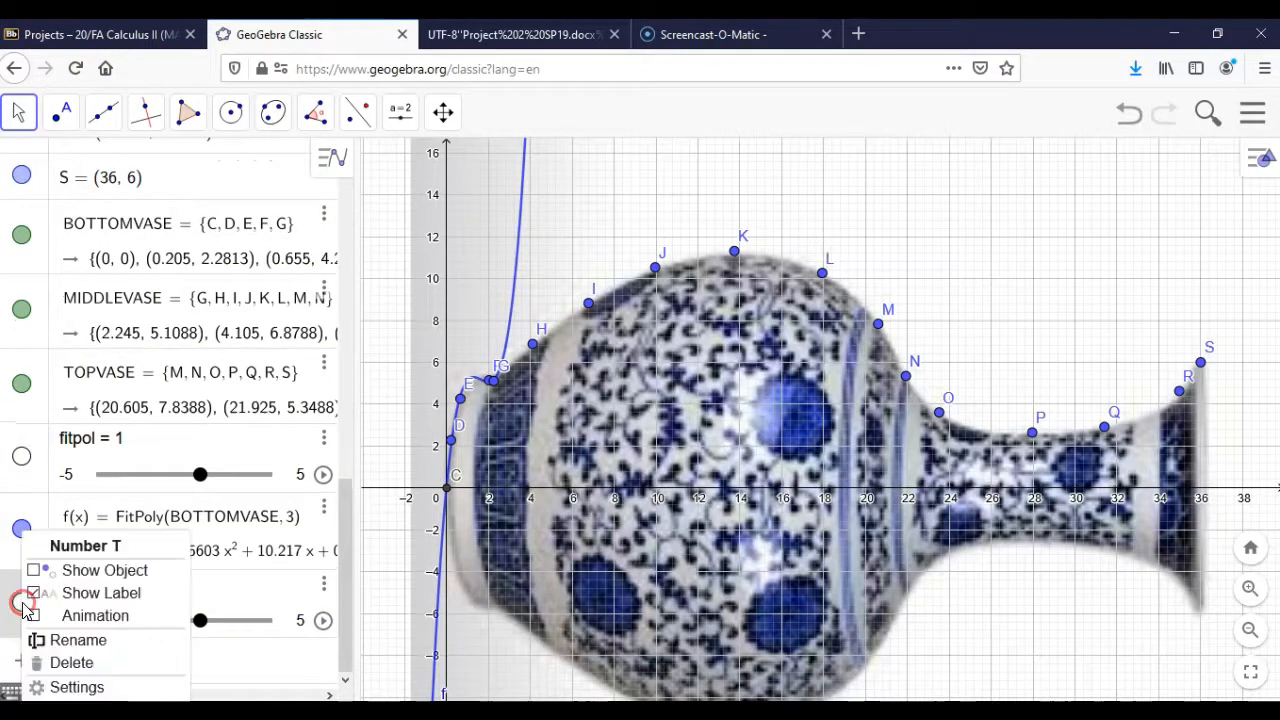
pyautogui.click(112, 663)
# Step: Fit a degree 3 polynomial through the MIDDLEVASE points with FitPoly
pyautogui.click(153, 667)
pyautogui.write('FIT')
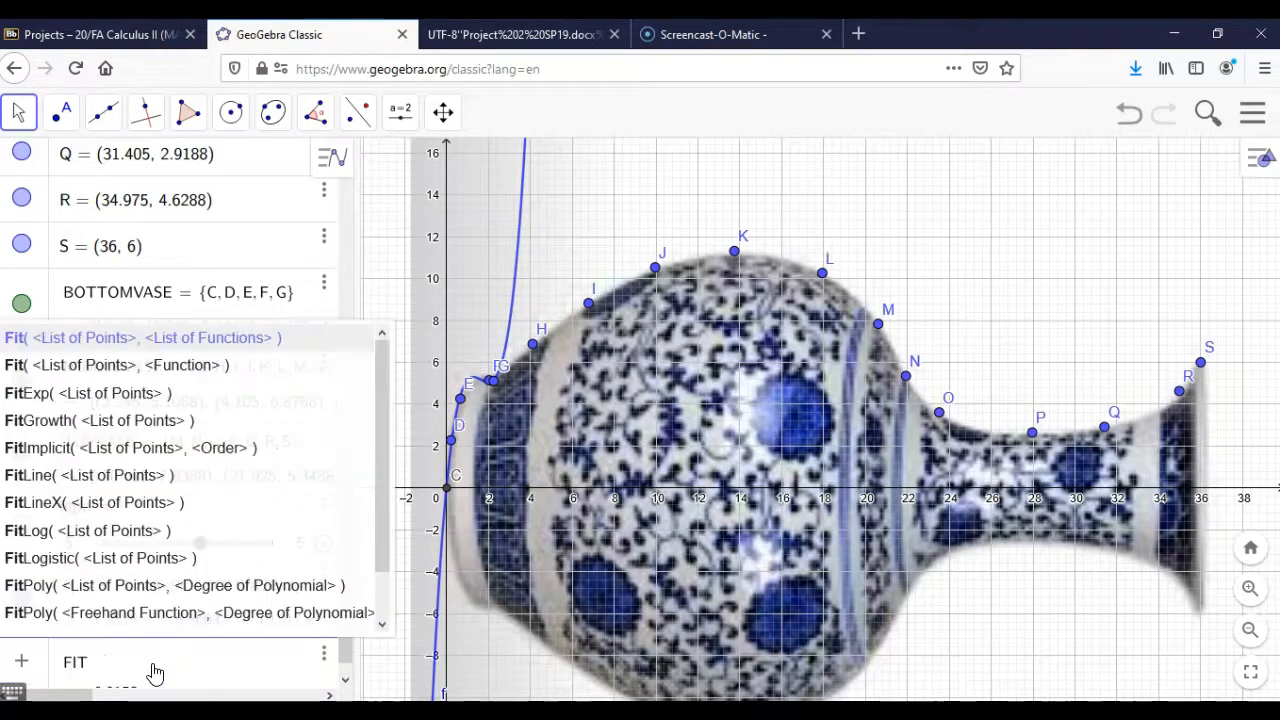
pyautogui.click(140, 595)
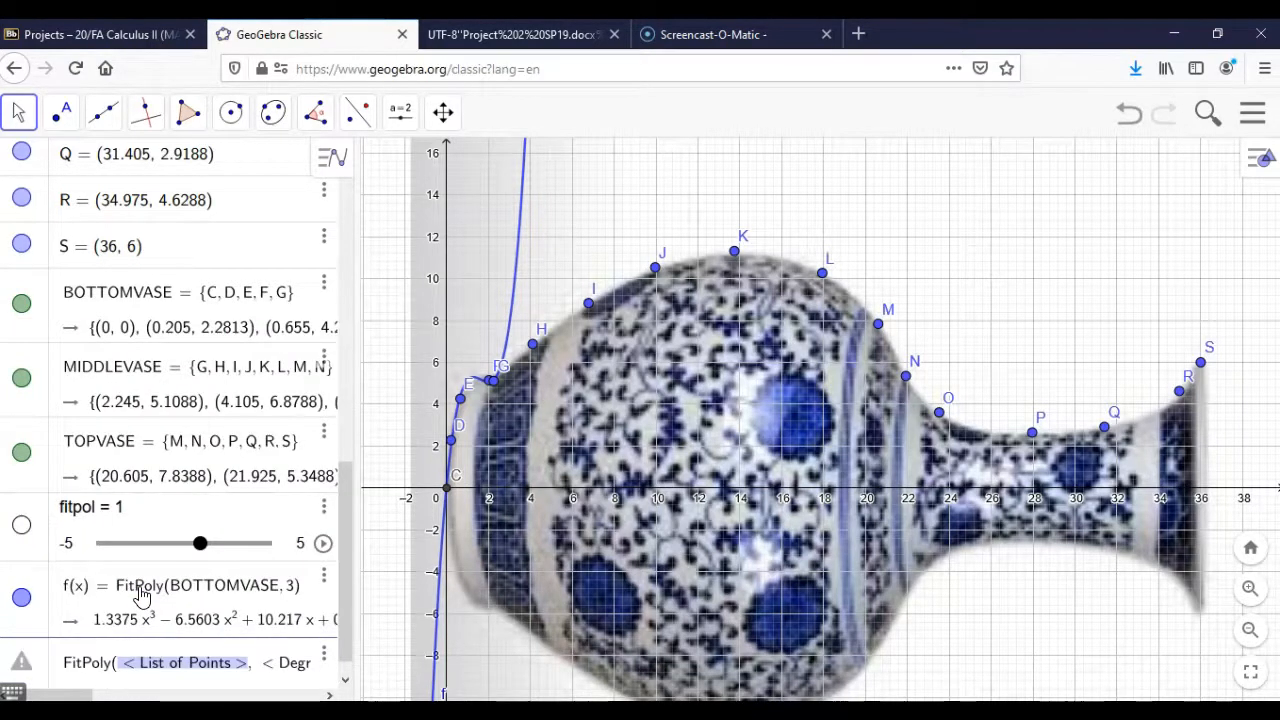
pyautogui.click(243, 672)
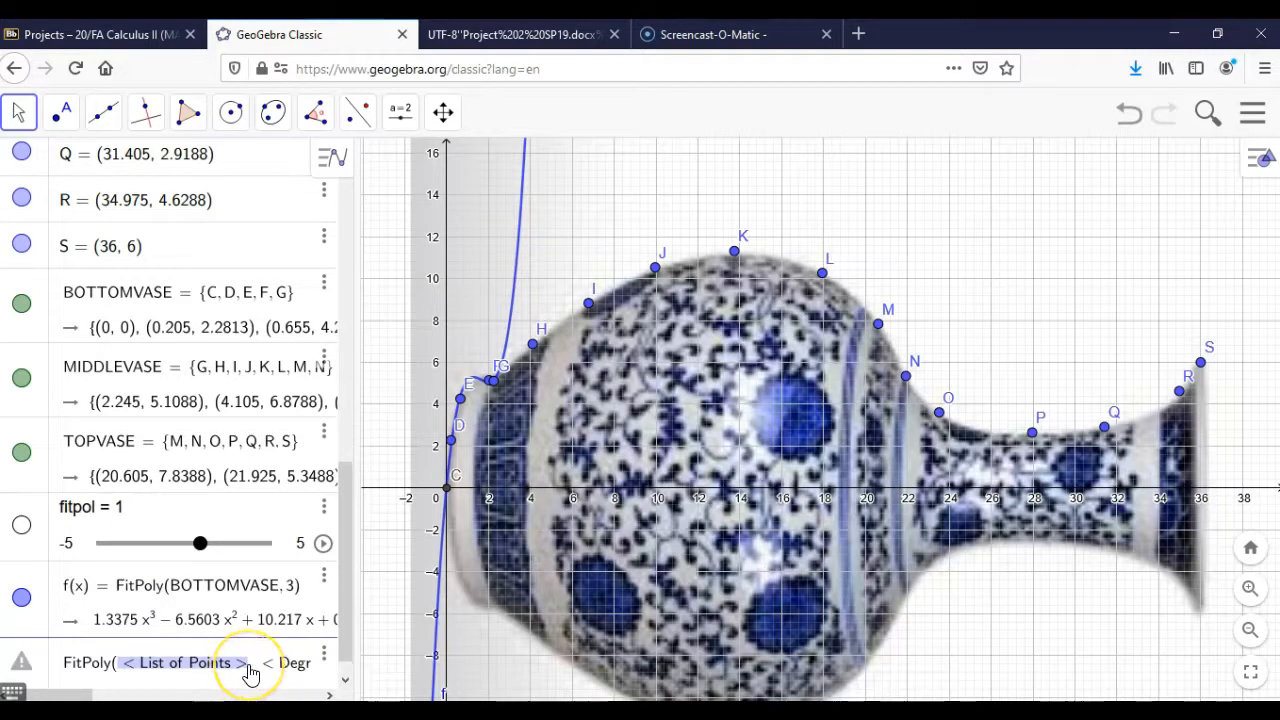
pyautogui.click(228, 666)
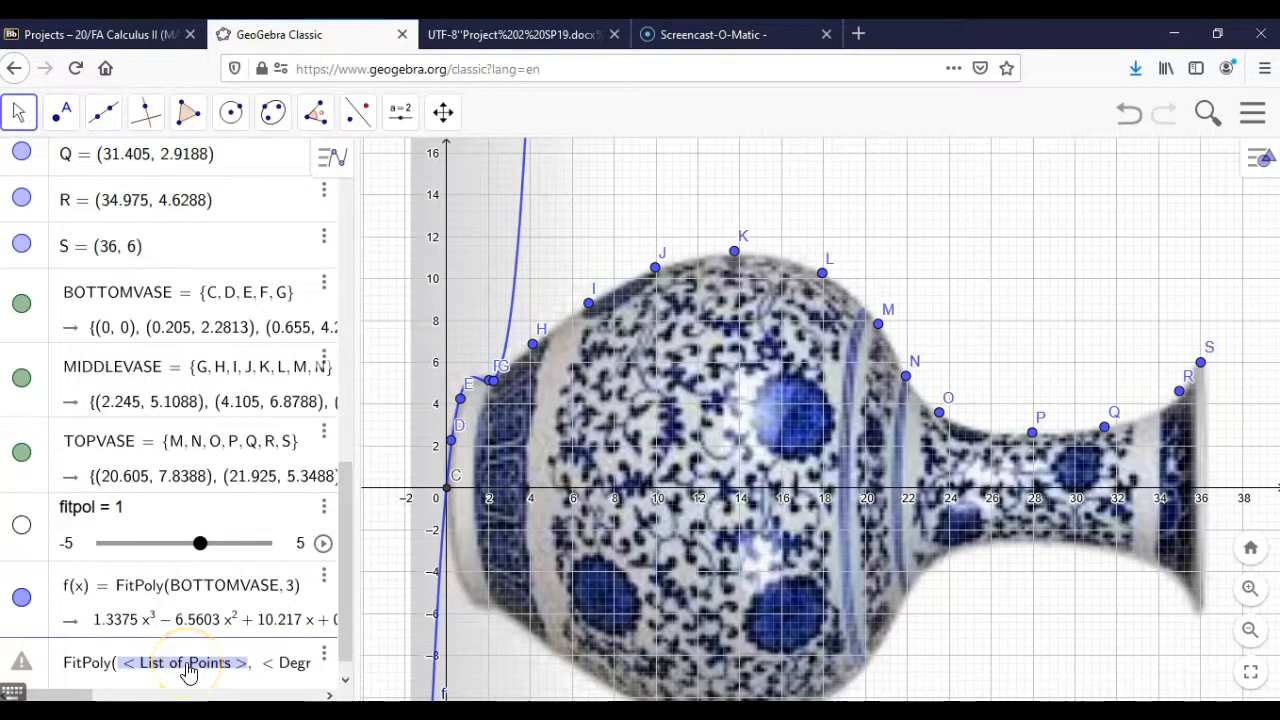
pyautogui.write('MIDDLEVASE, < Degree of Polyno')
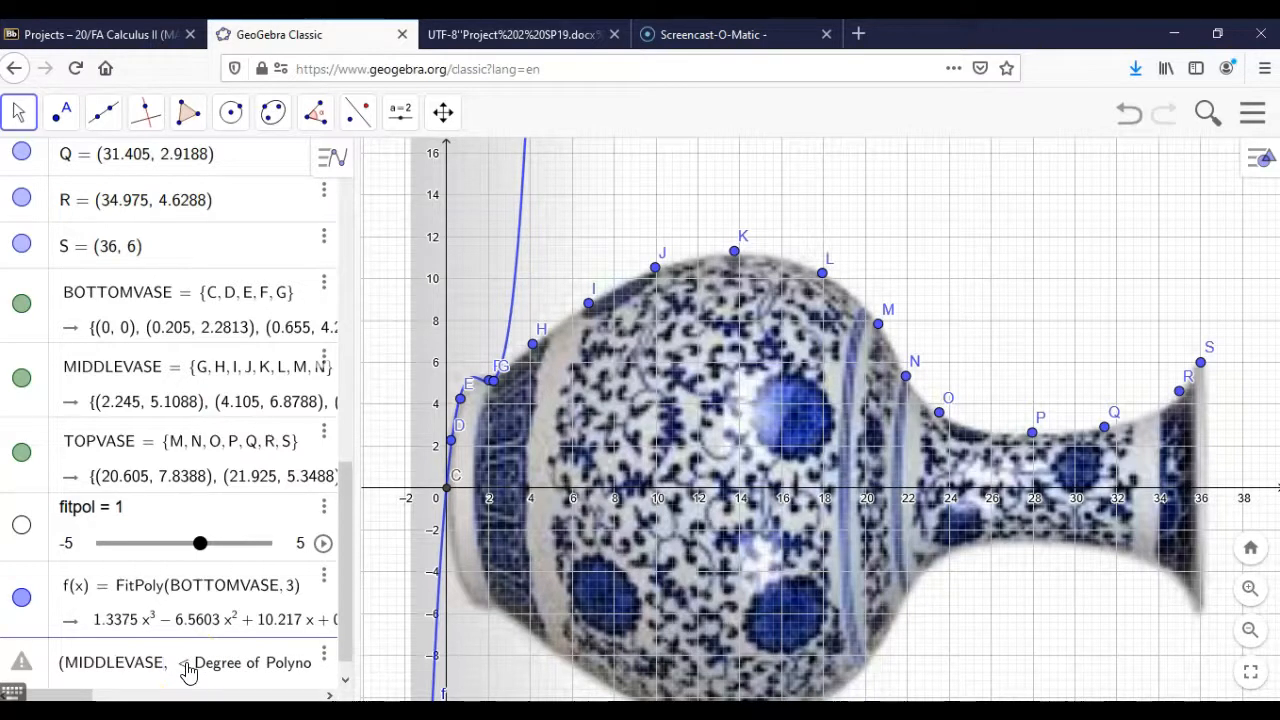
pyautogui.click(186, 665)
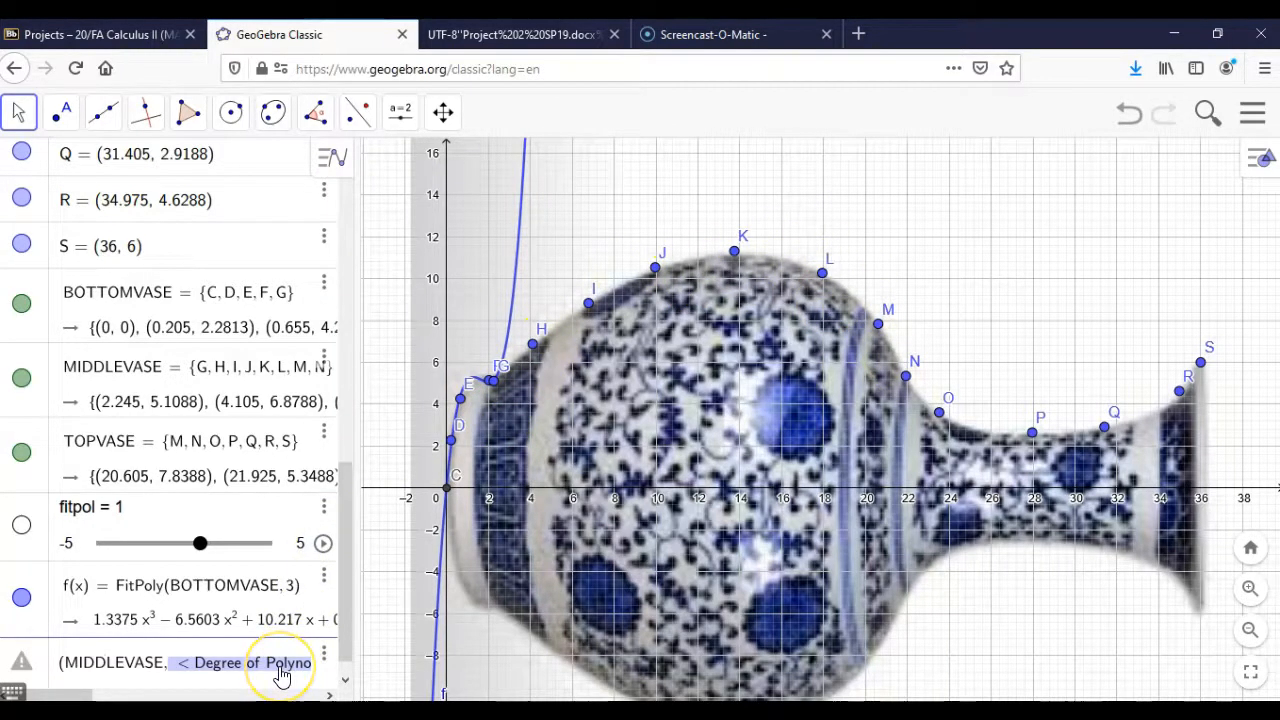
pyautogui.write('3')
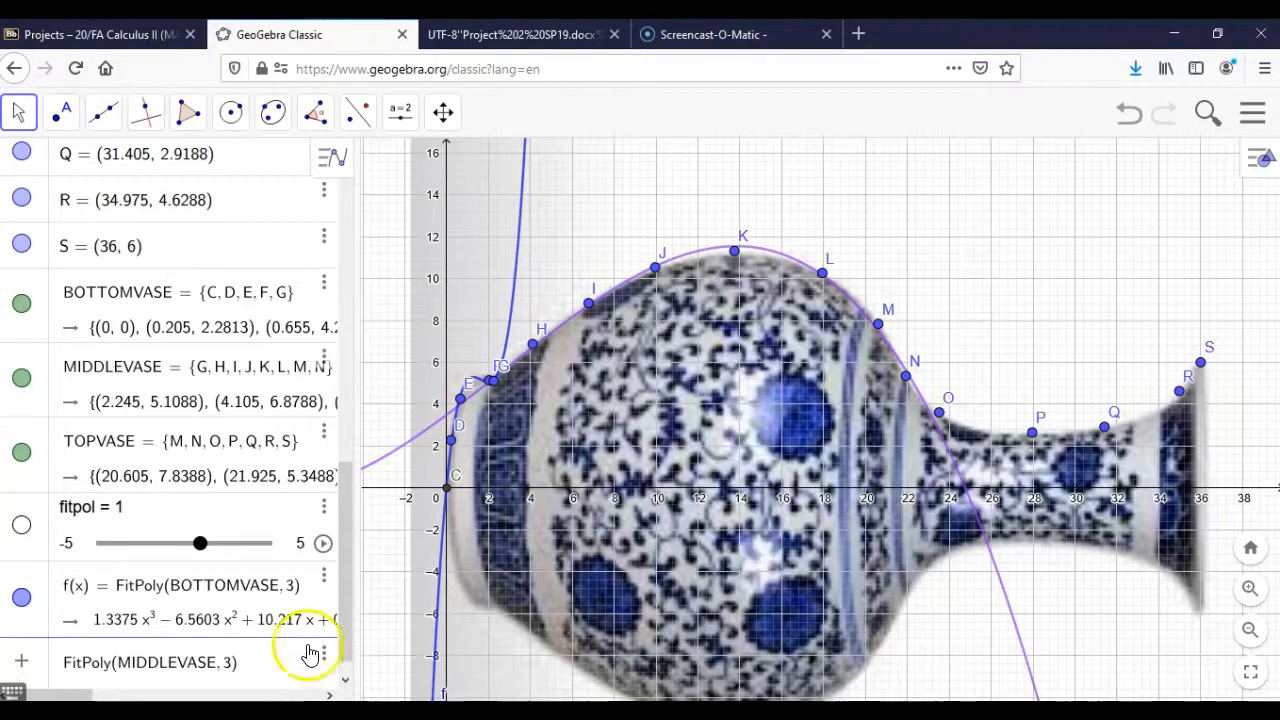
# Step: Move point K at the crest of the vase body slightly downward to adjust the fitted middle curve
pyautogui.click(1250, 588)
pyautogui.click(1250, 588)
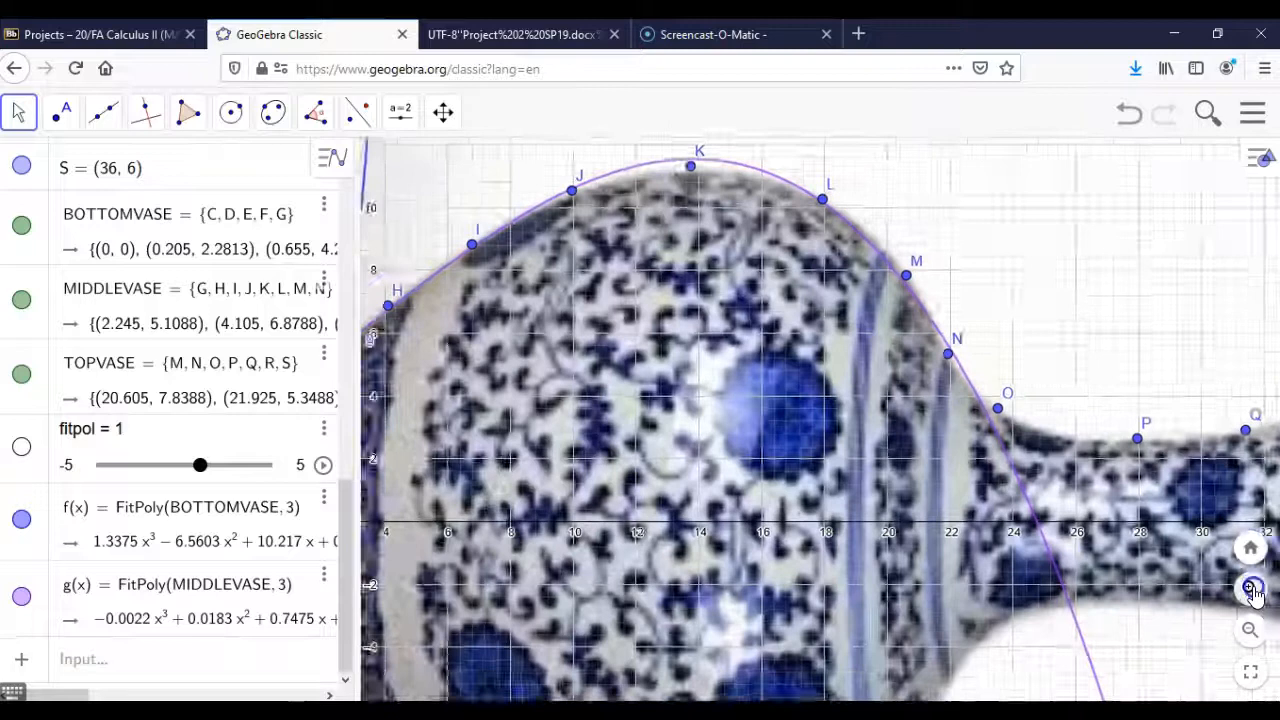
pyautogui.moveTo(702, 342); pyautogui.dragTo(851, 519)
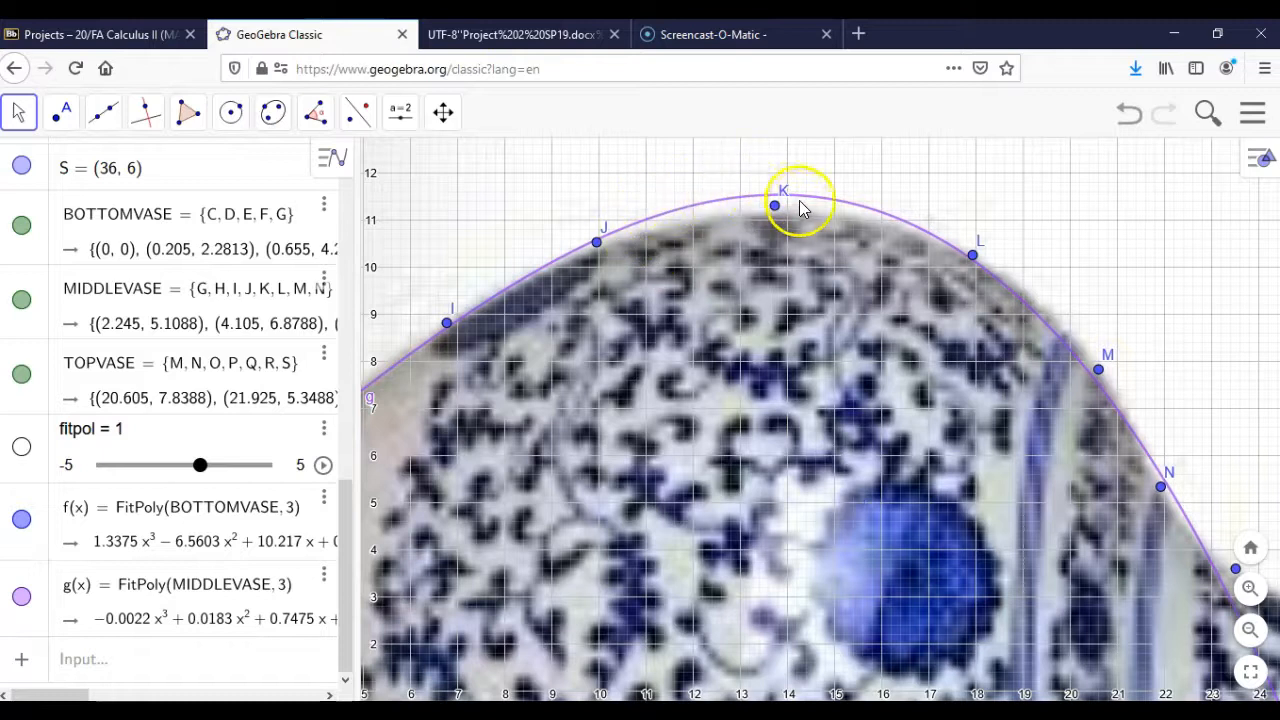
pyautogui.moveTo(775, 205); pyautogui.dragTo(776, 230)
pyautogui.click(1066, 463)
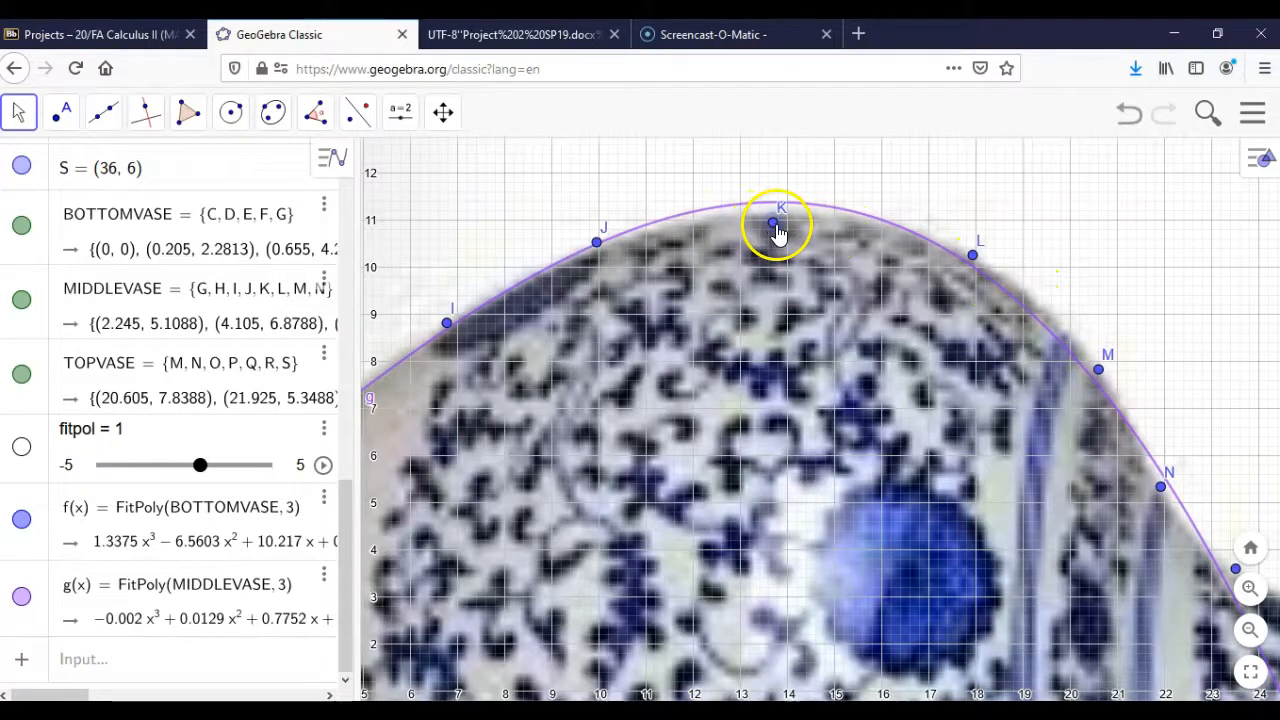
pyautogui.moveTo(777, 228); pyautogui.dragTo(772, 218)
# Step: Change the degree of the MIDDLEVASE polynomial fit to 4
pyautogui.click(297, 585)
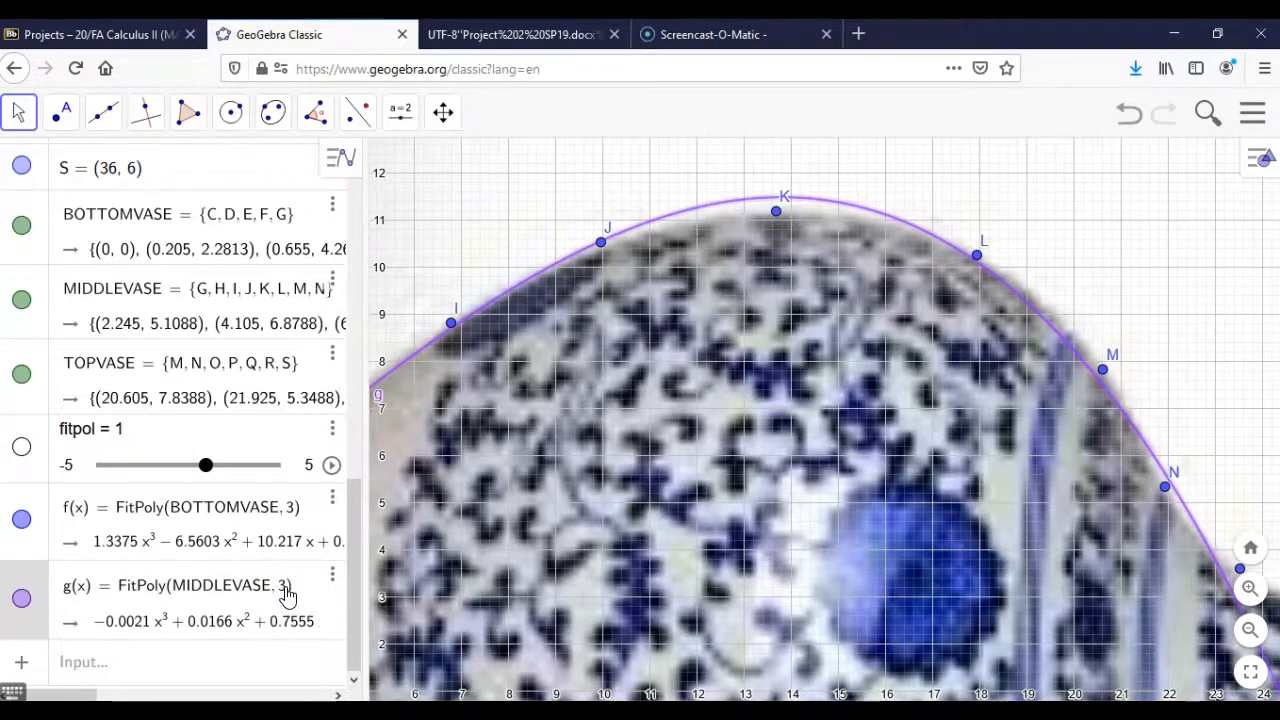
pyautogui.press('BackSpace')
pyautogui.write('4')
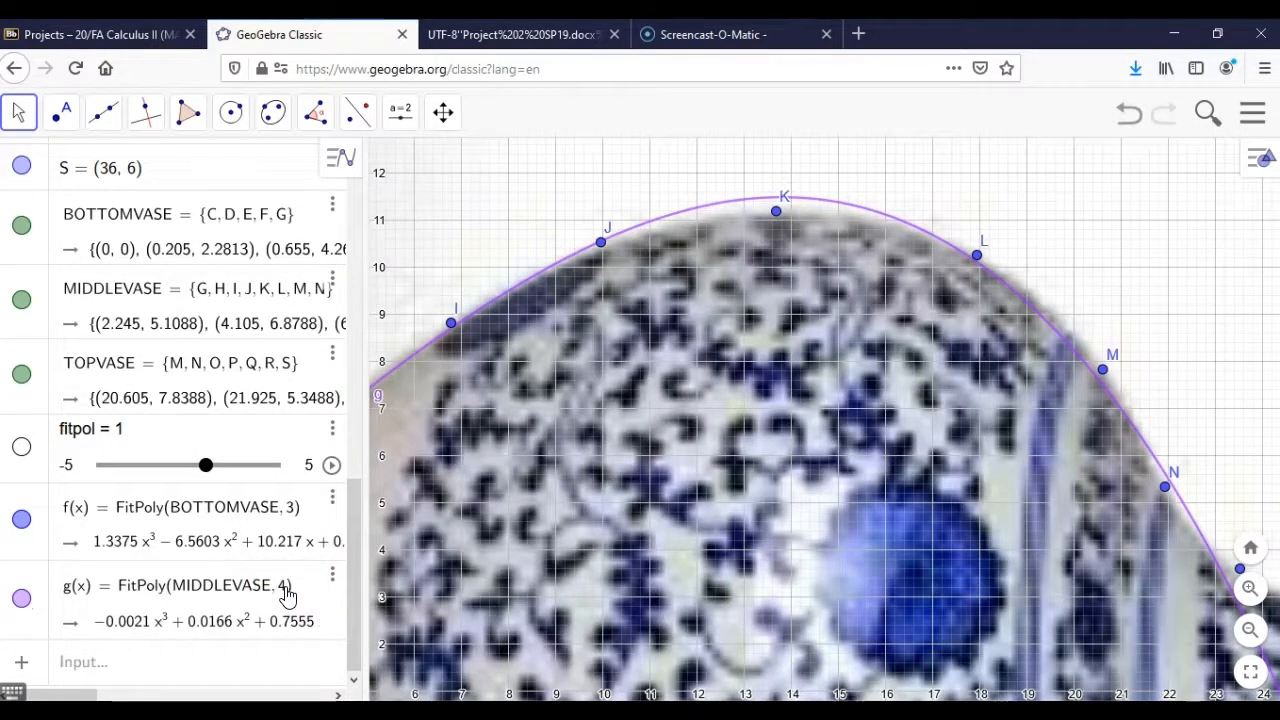
pyautogui.press('Return')
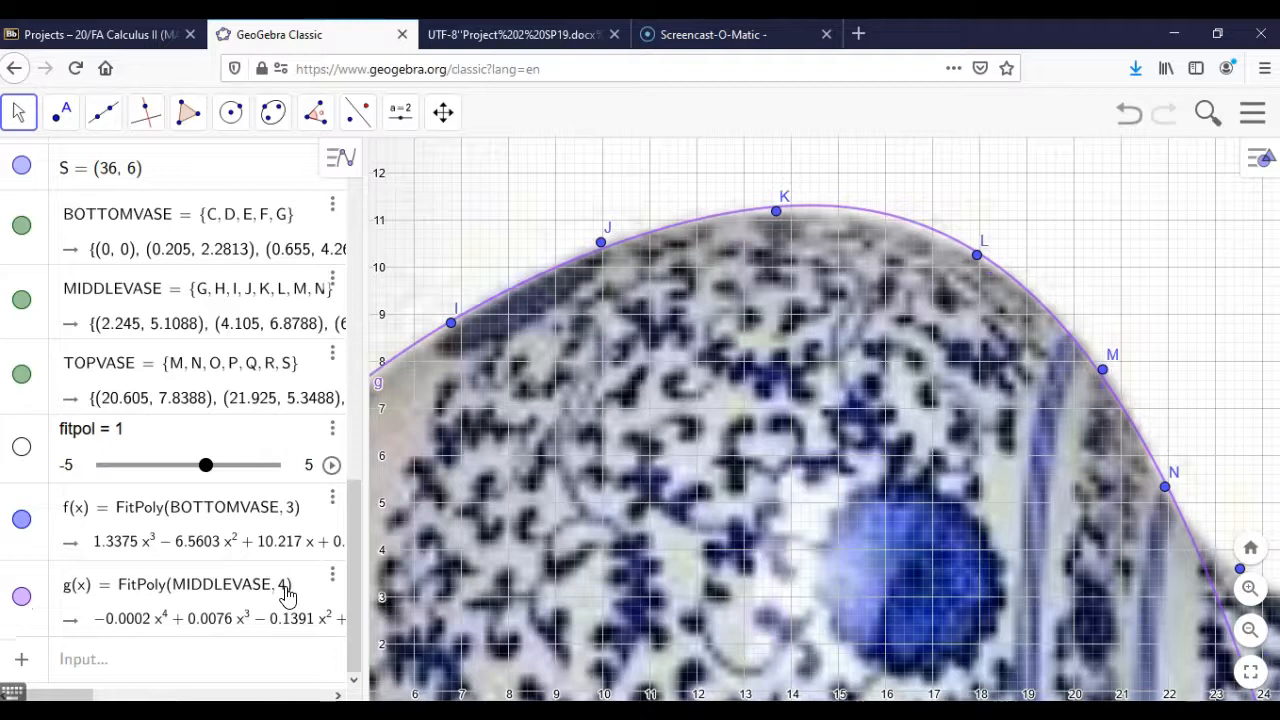
# Step: Fit a degree 2 polynomial through the TOPVASE points with FitPoly
pyautogui.click(1250, 630)
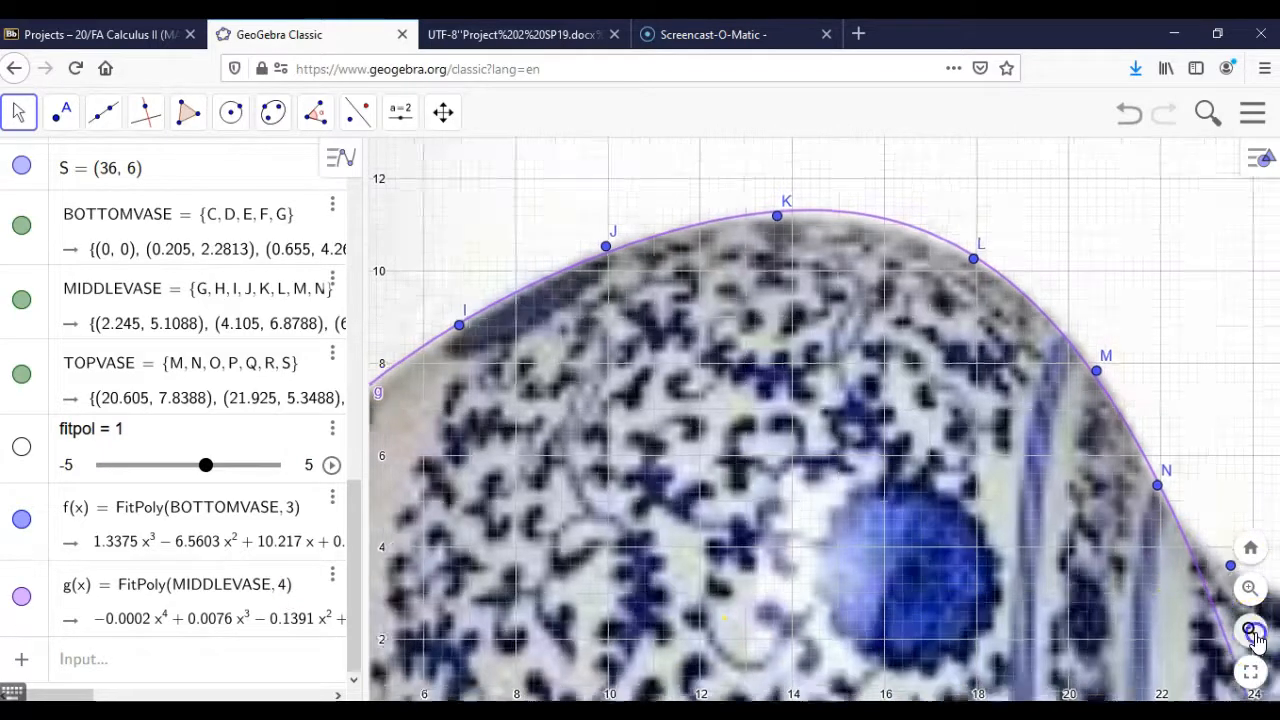
pyautogui.click(1250, 630)
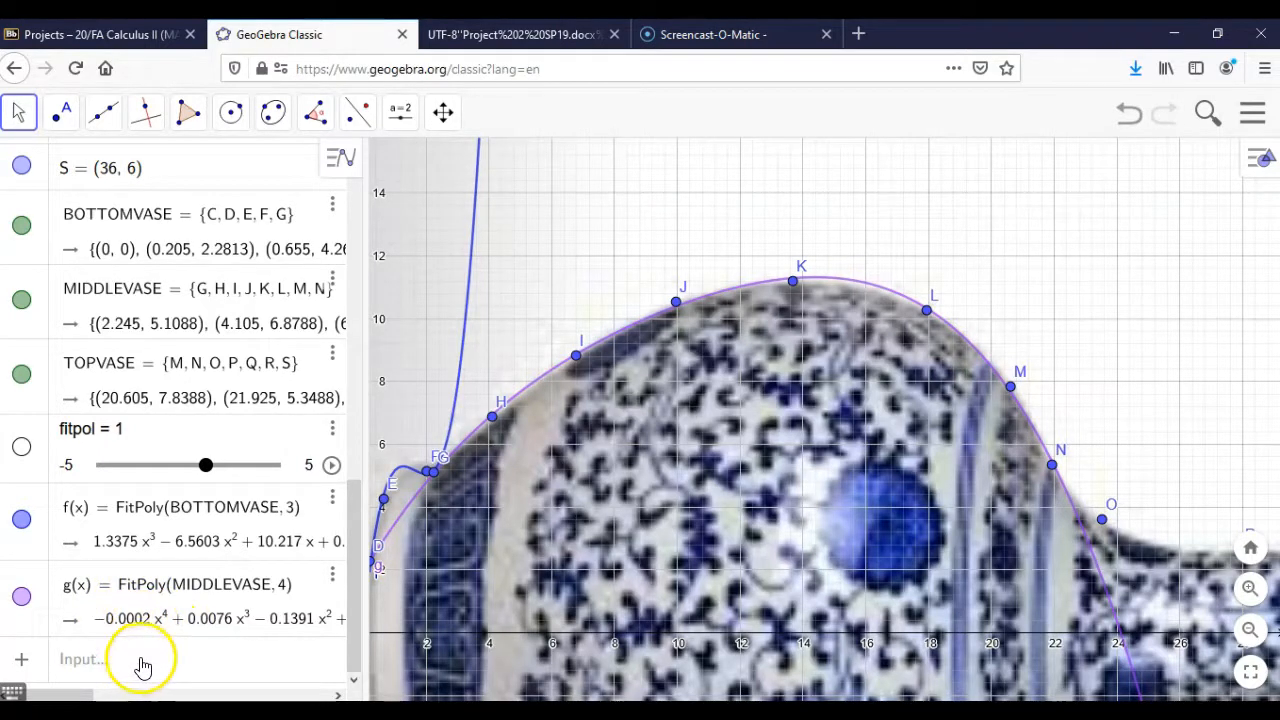
pyautogui.moveTo(995, 580); pyautogui.dragTo(656, 494)
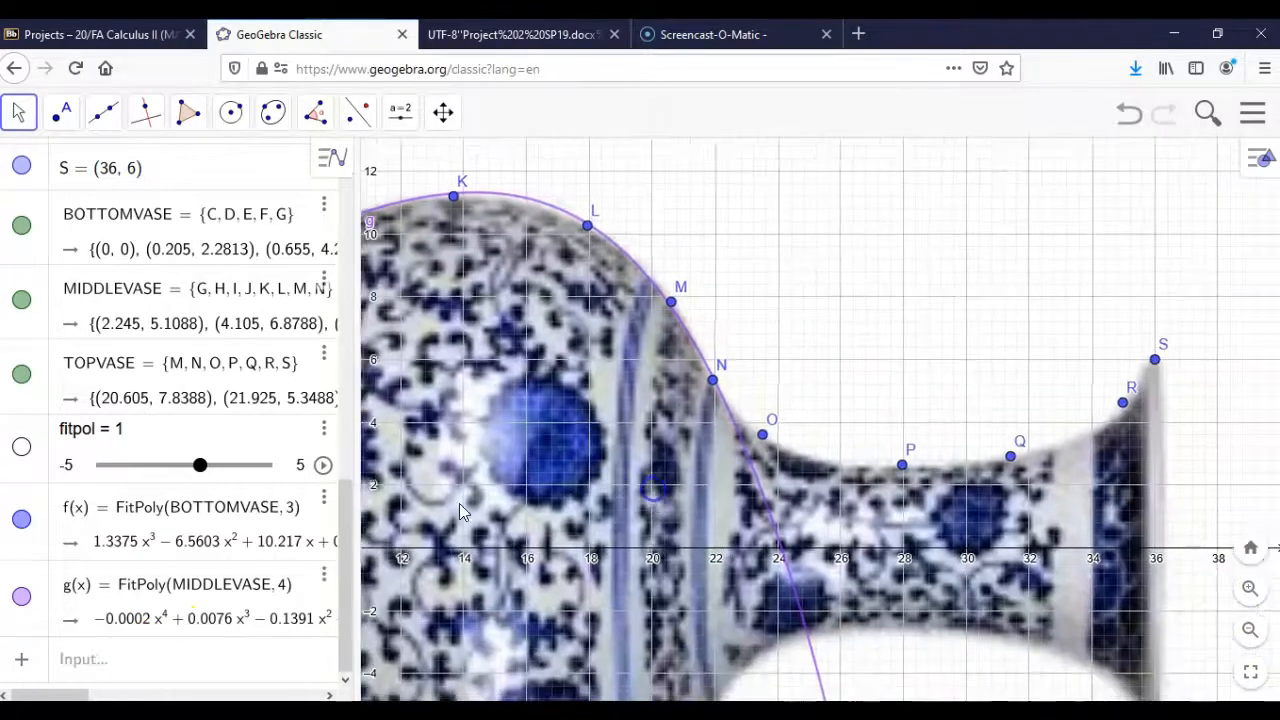
pyautogui.click(172, 658)
pyautogui.write('F')
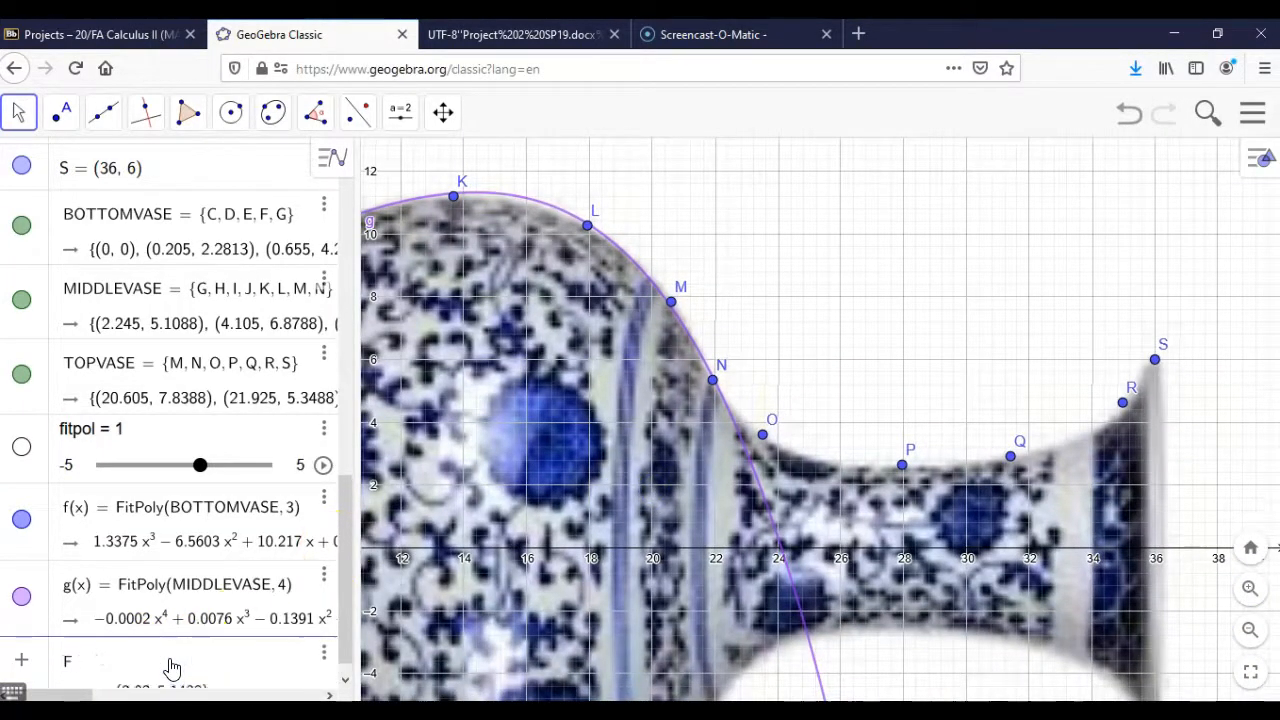
pyautogui.write('ITPOL')
pyautogui.press('Return')
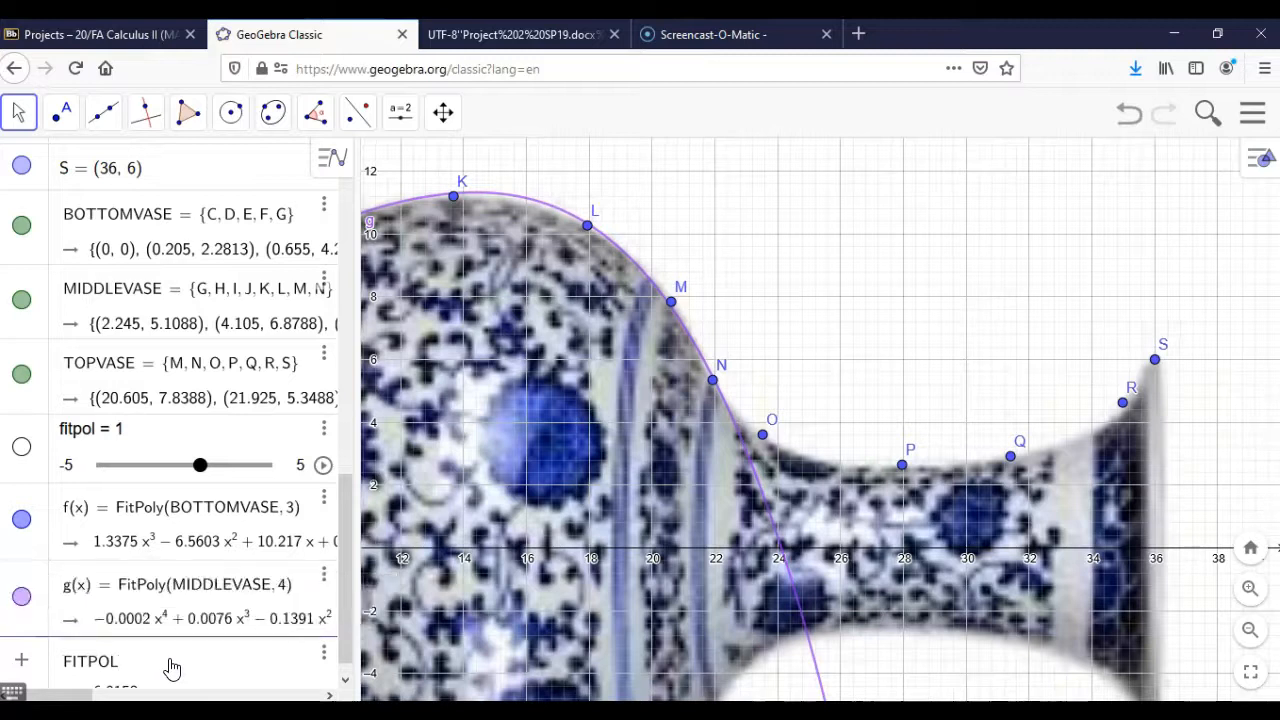
pyautogui.press('BackSpace')
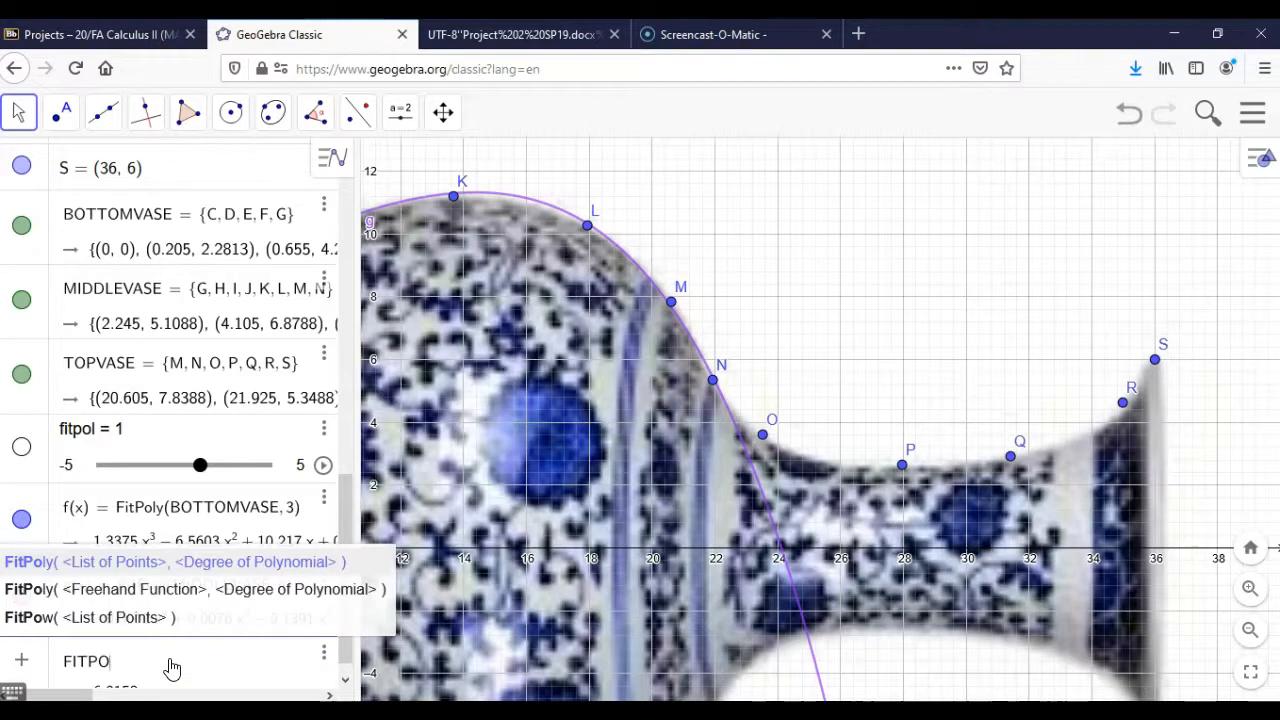
pyautogui.press('Return')
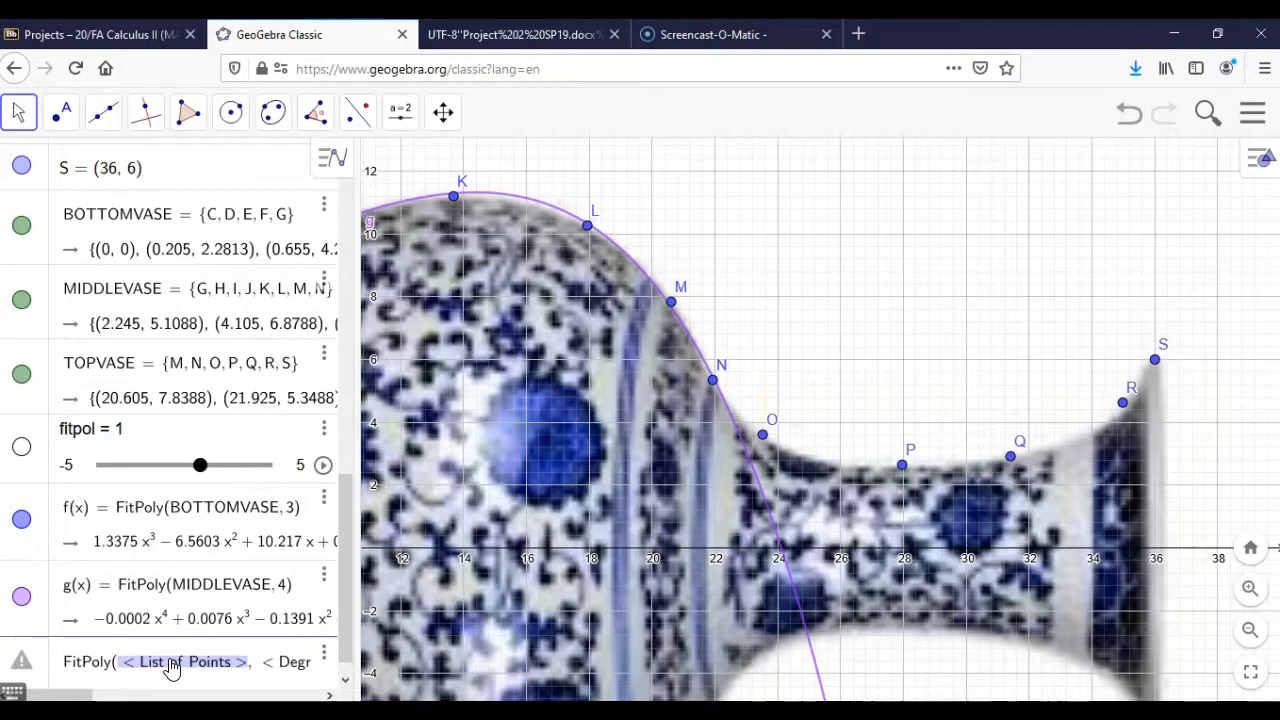
pyautogui.write('TOPVASE, < Degree of Polynomia')
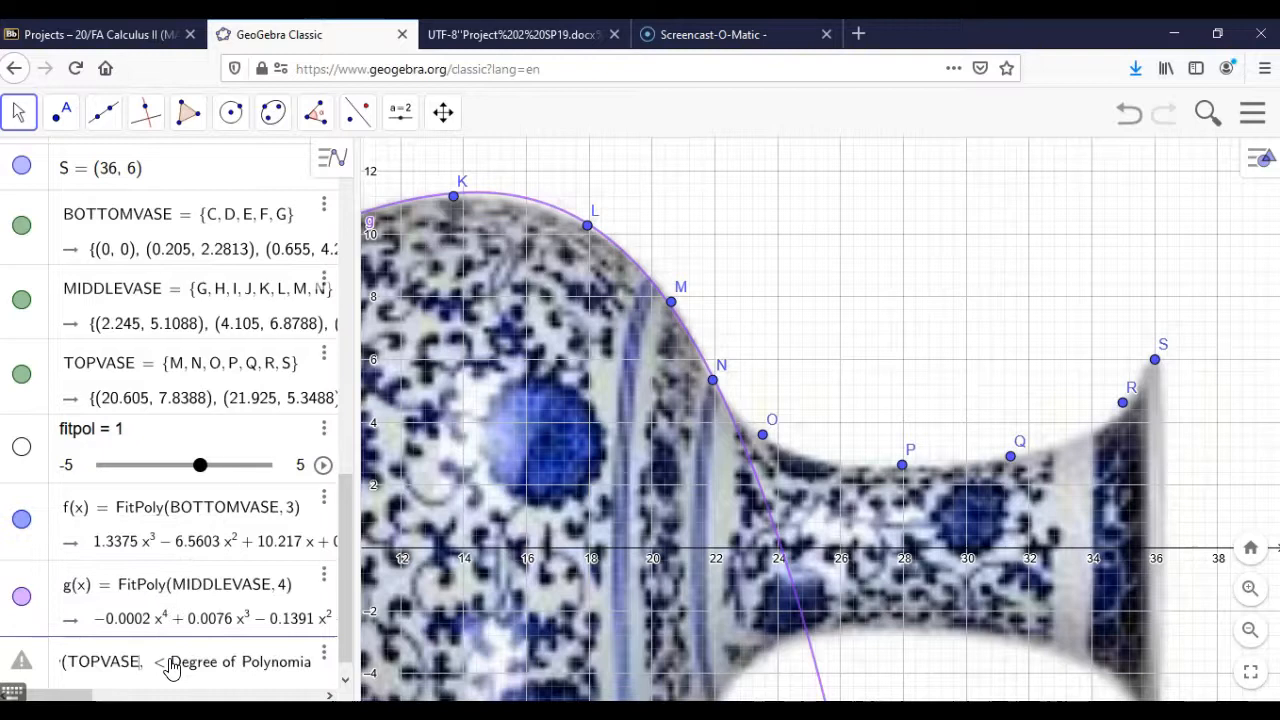
pyautogui.click(172, 668)
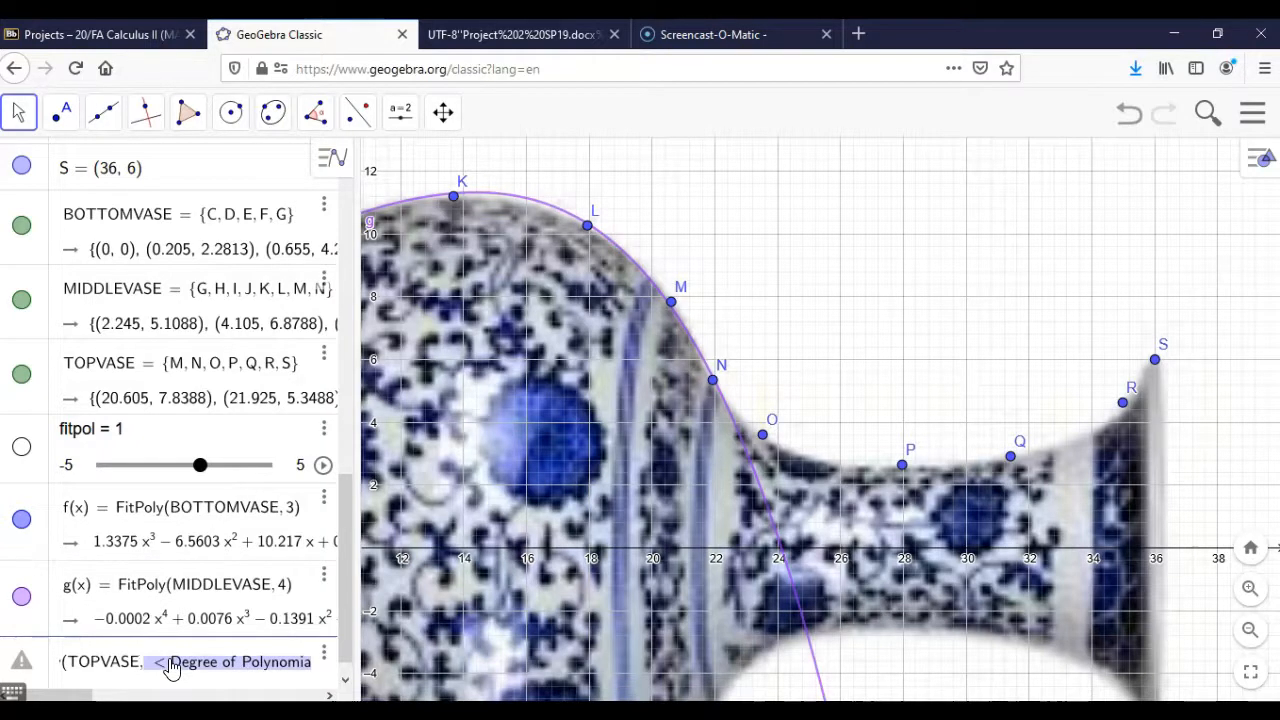
pyautogui.write('2')
pyautogui.press('Return')
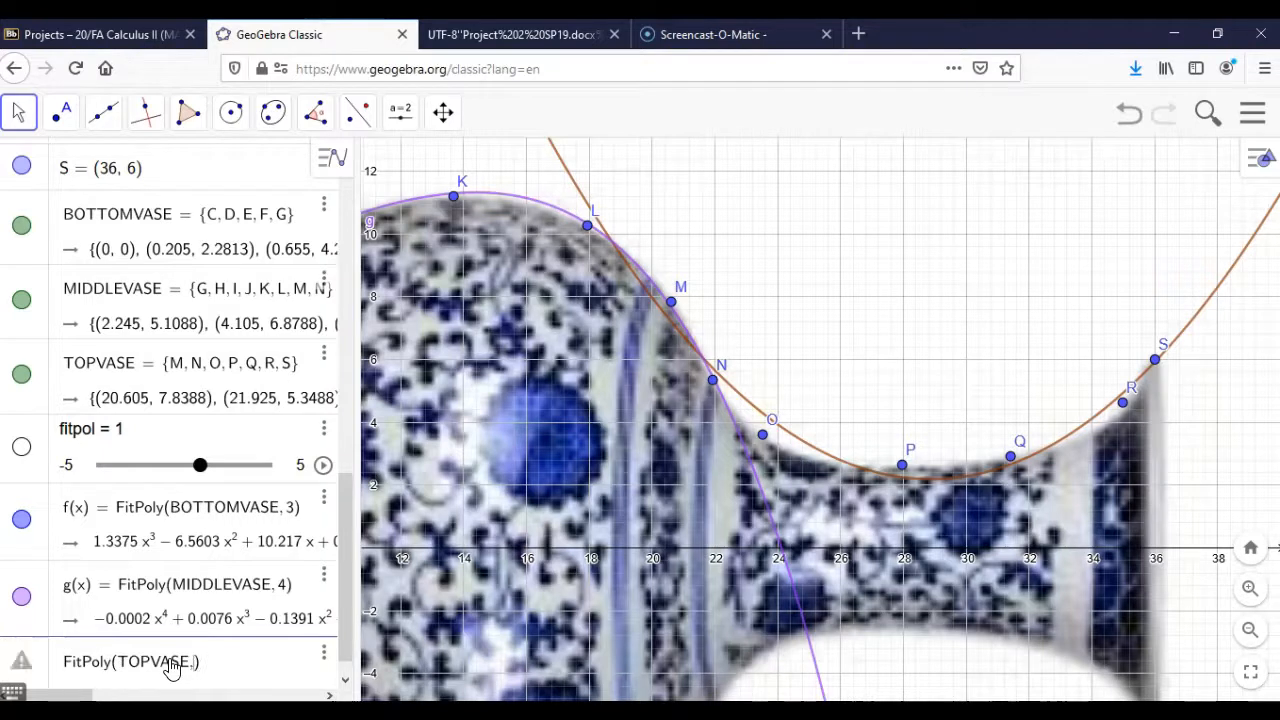
# Step: Try degree 3 for the TOPVASE polynomial fit, and settle on degree 4
pyautogui.write('3')
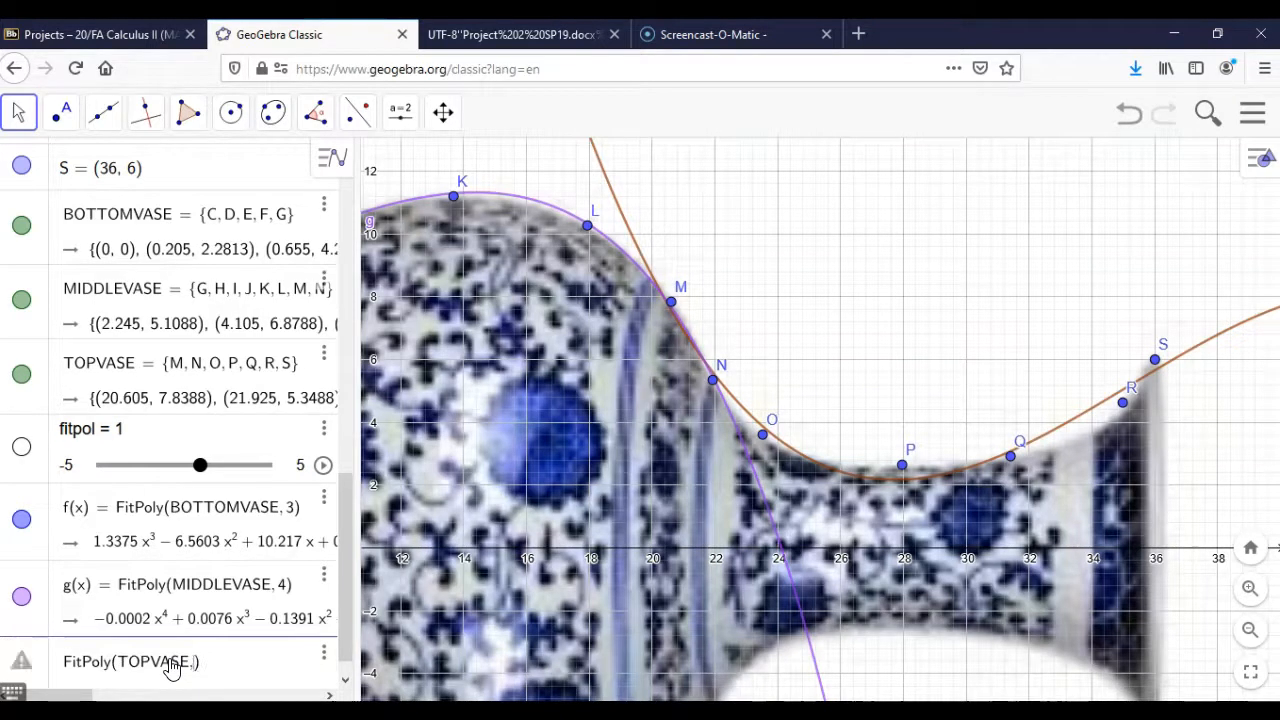
pyautogui.write('4')
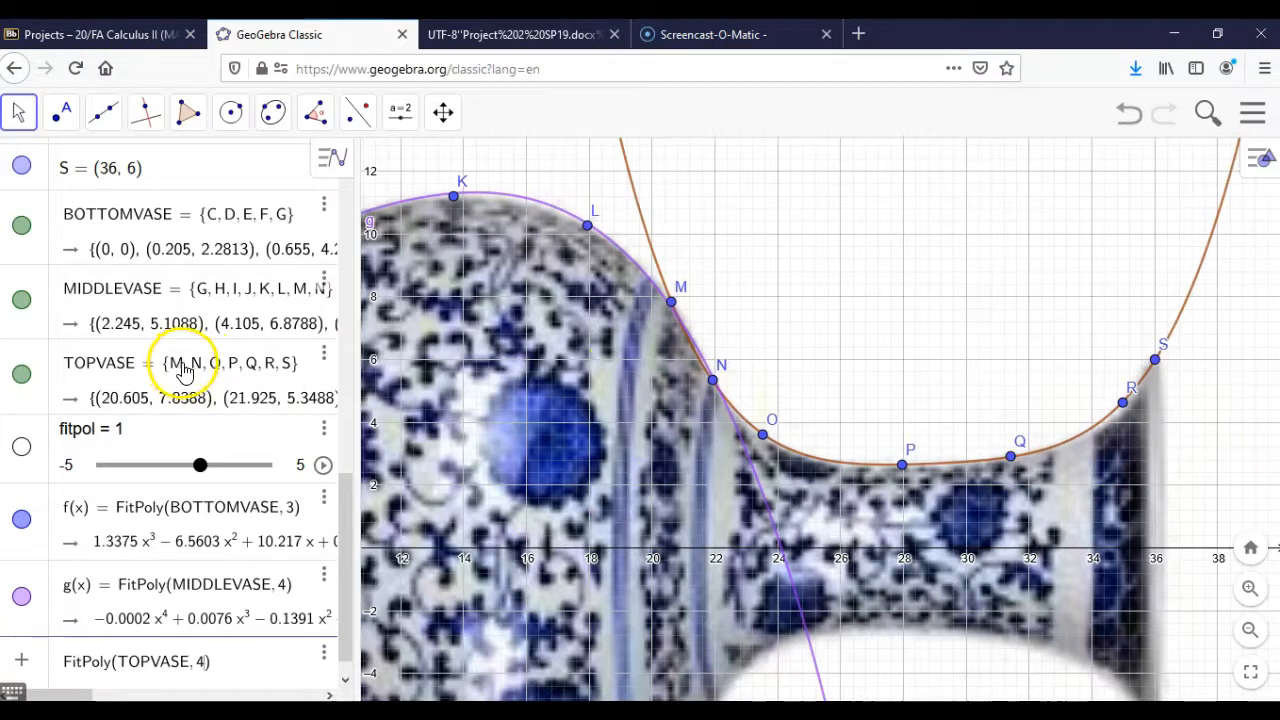
pyautogui.press('Return')
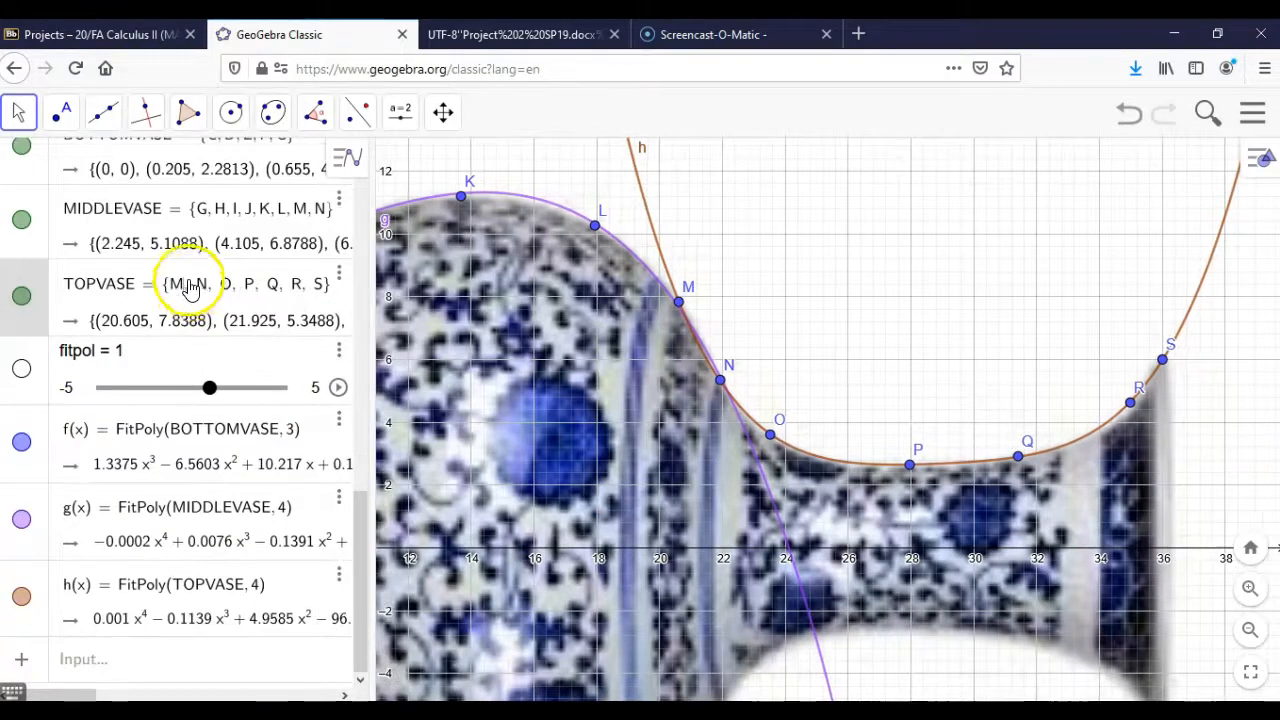
# Step: Remove point M from the TOPVASE list so the top curve is fitted through points N to S only
pyautogui.press('BackSpace')
pyautogui.press('BackSpace')
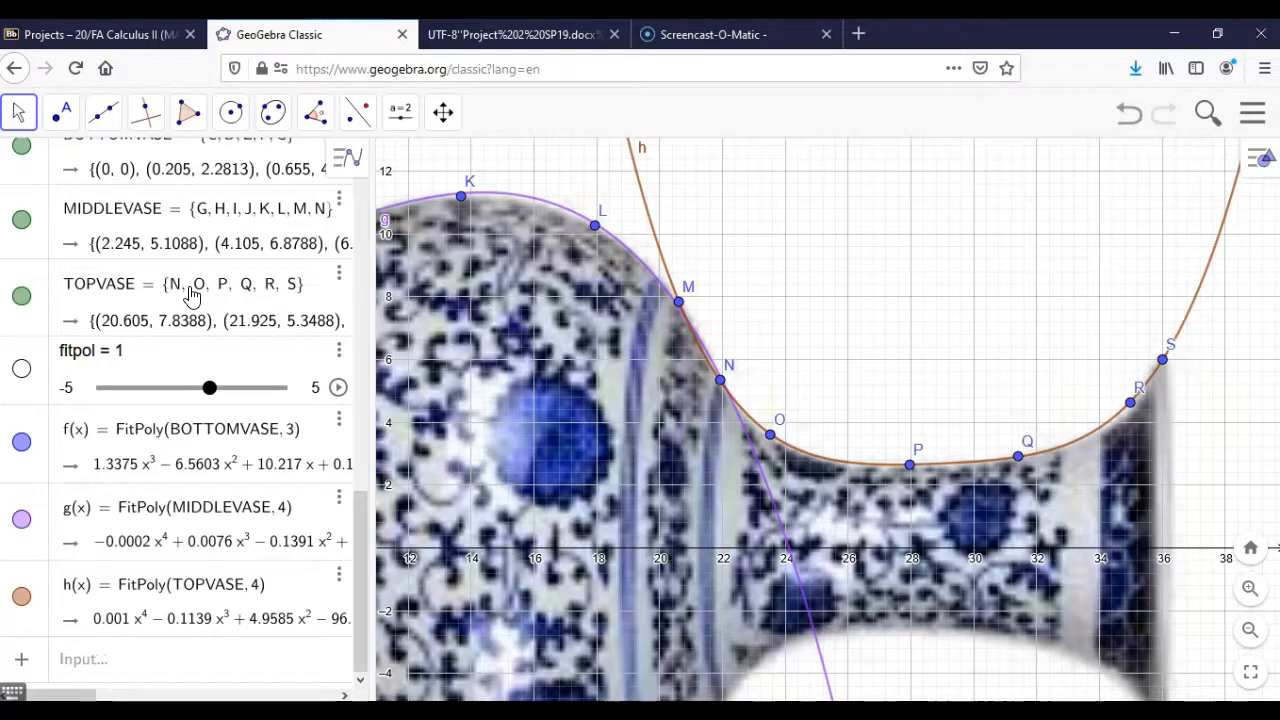
pyautogui.click(257, 663)
pyautogui.click(281, 603)
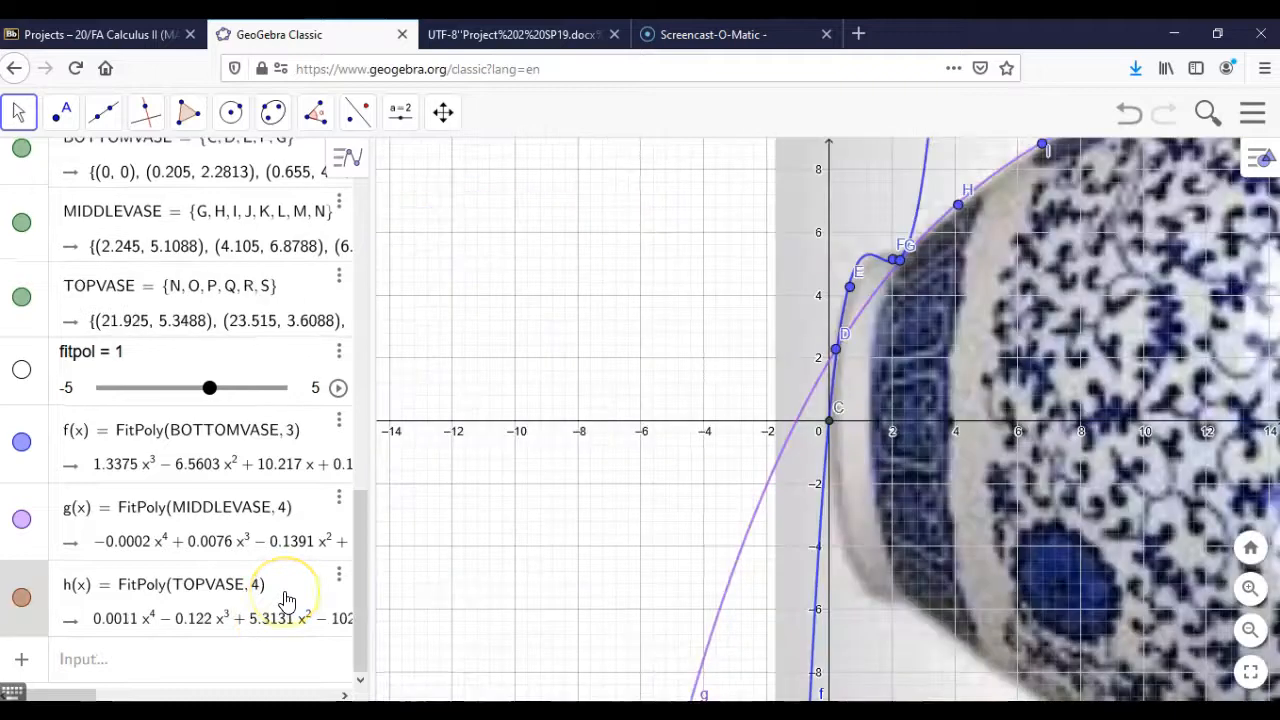
pyautogui.moveTo(943, 371); pyautogui.dragTo(514, 426)
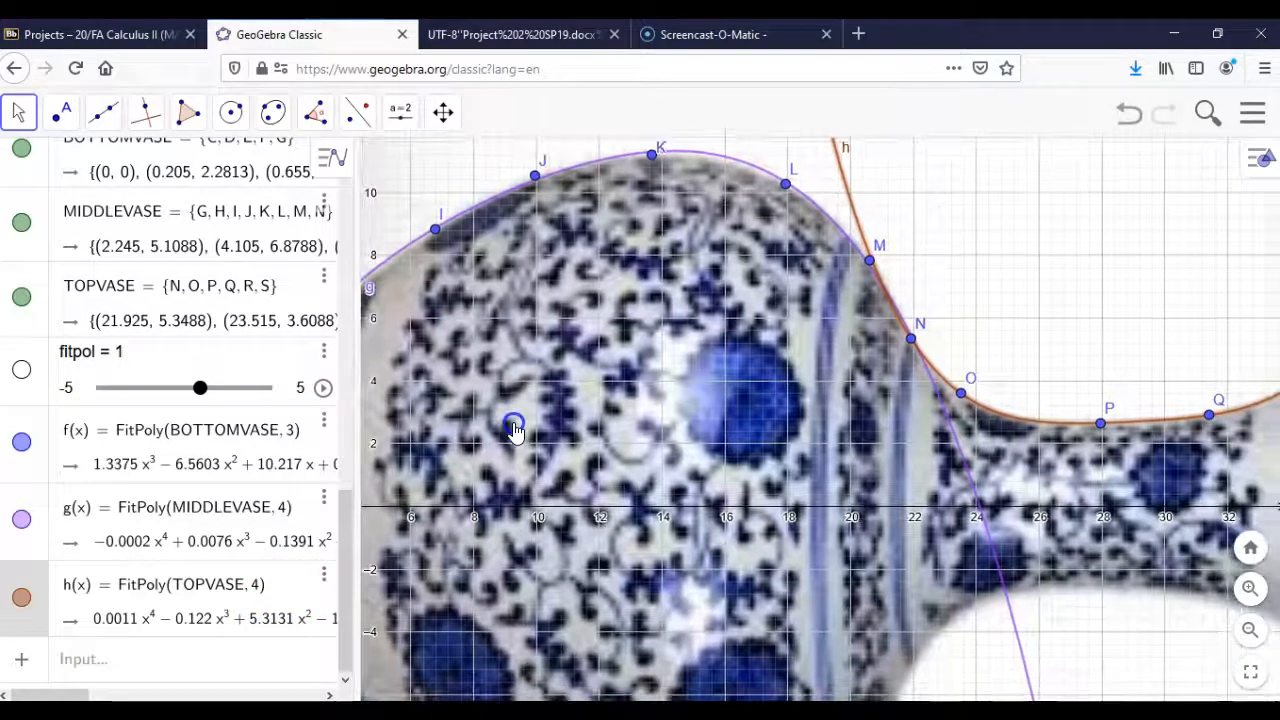
pyautogui.moveTo(771, 418); pyautogui.dragTo(646, 420)
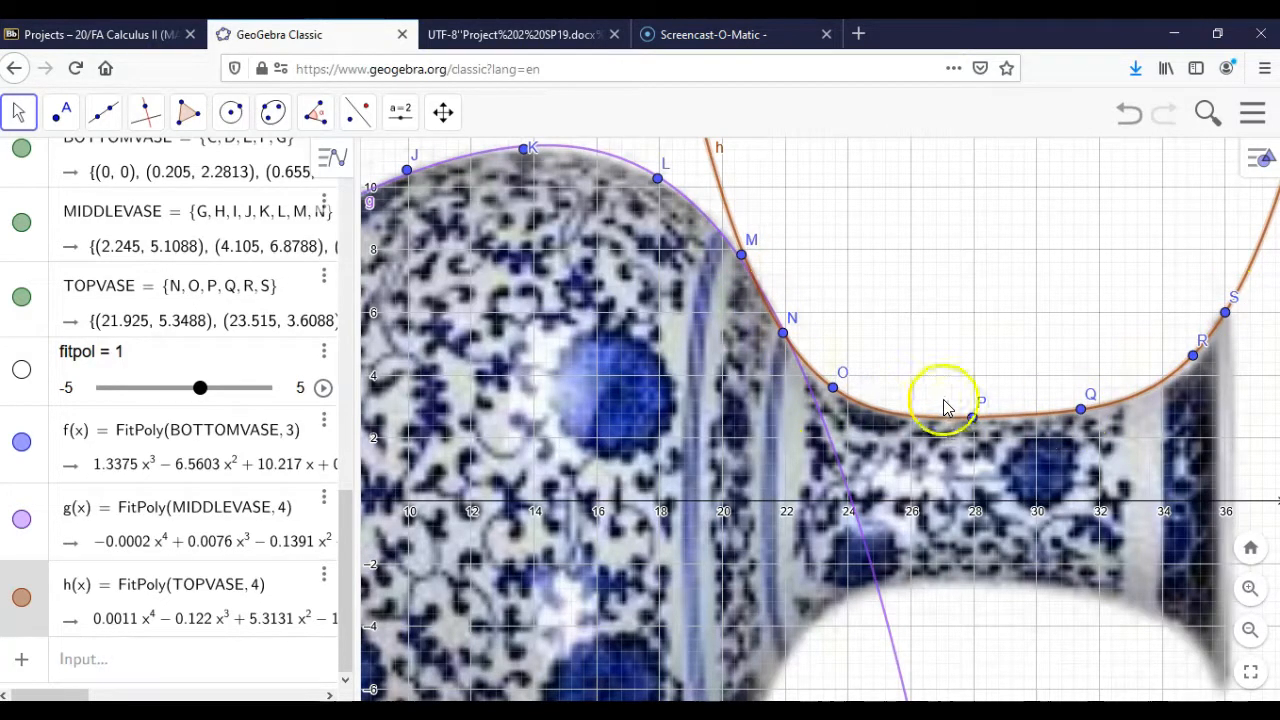
pyautogui.click(1248, 630)
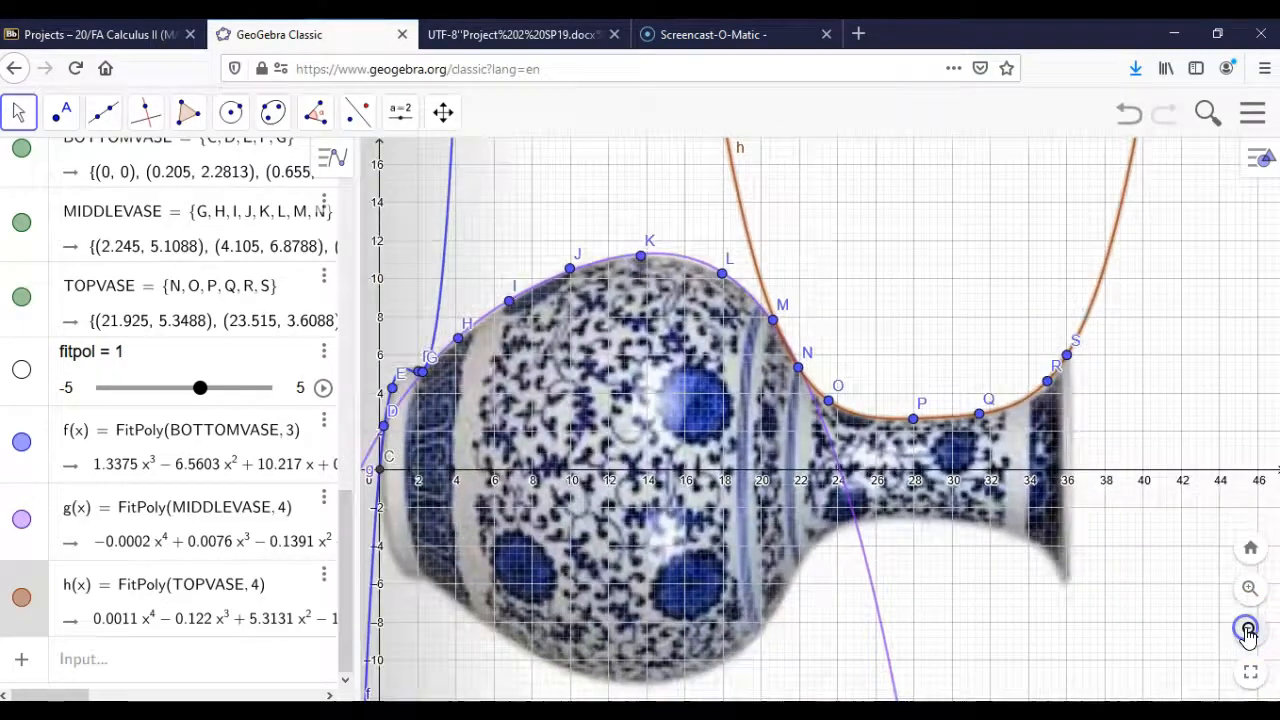
pyautogui.moveTo(634, 509); pyautogui.dragTo(713, 537)
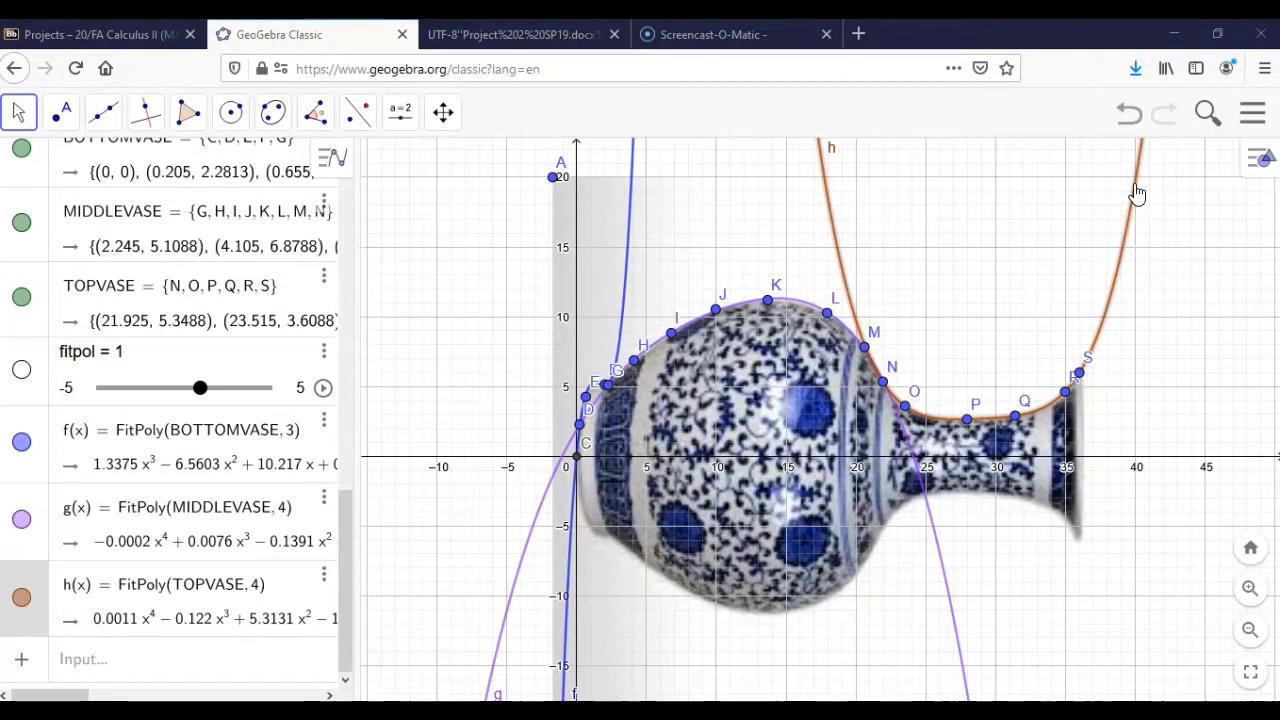
# Step: Save the construction to the computer as PROJECT2.ggb
pyautogui.click(1254, 116)
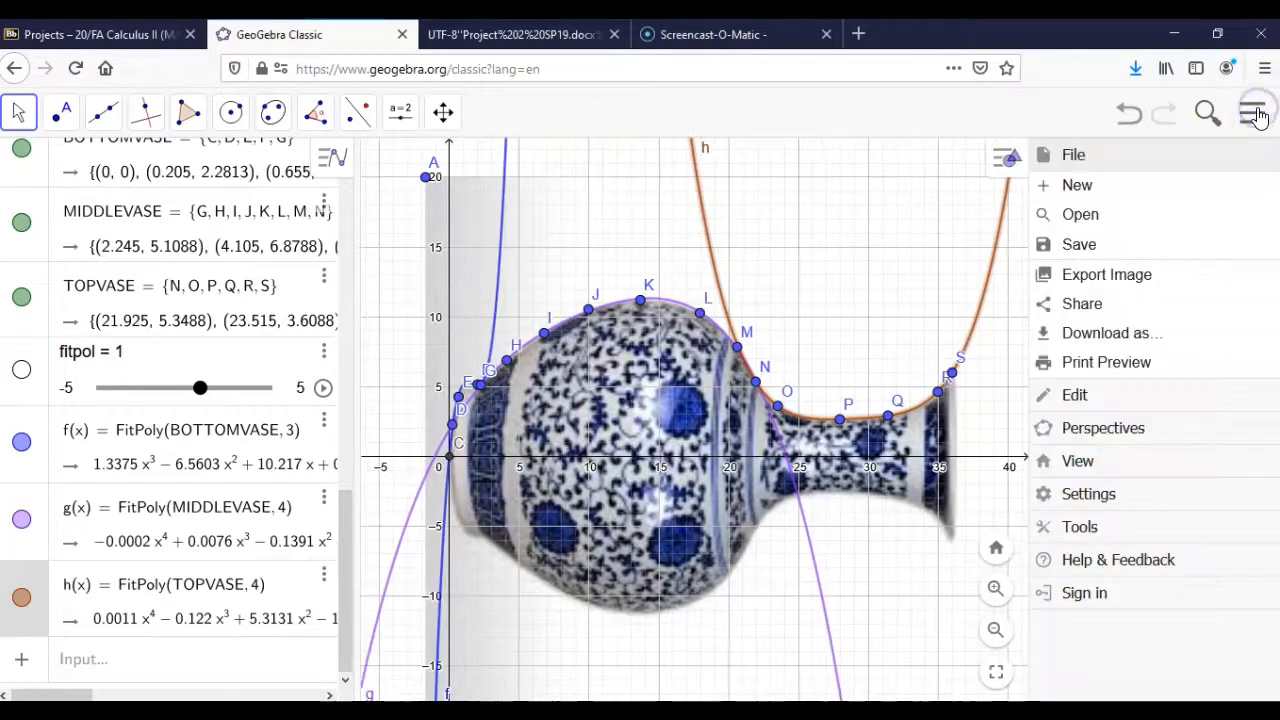
pyautogui.click(1080, 245)
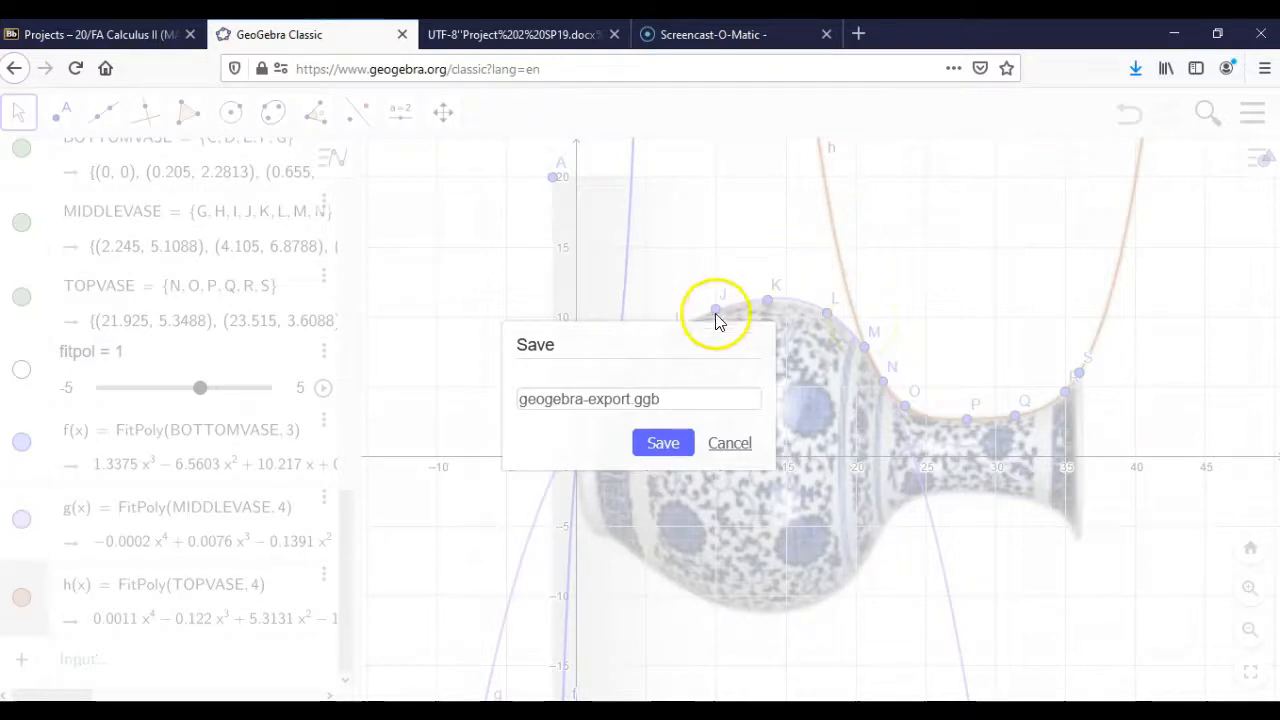
pyautogui.click(616, 400)
pyautogui.moveTo(631, 399); pyautogui.dragTo(514, 399)
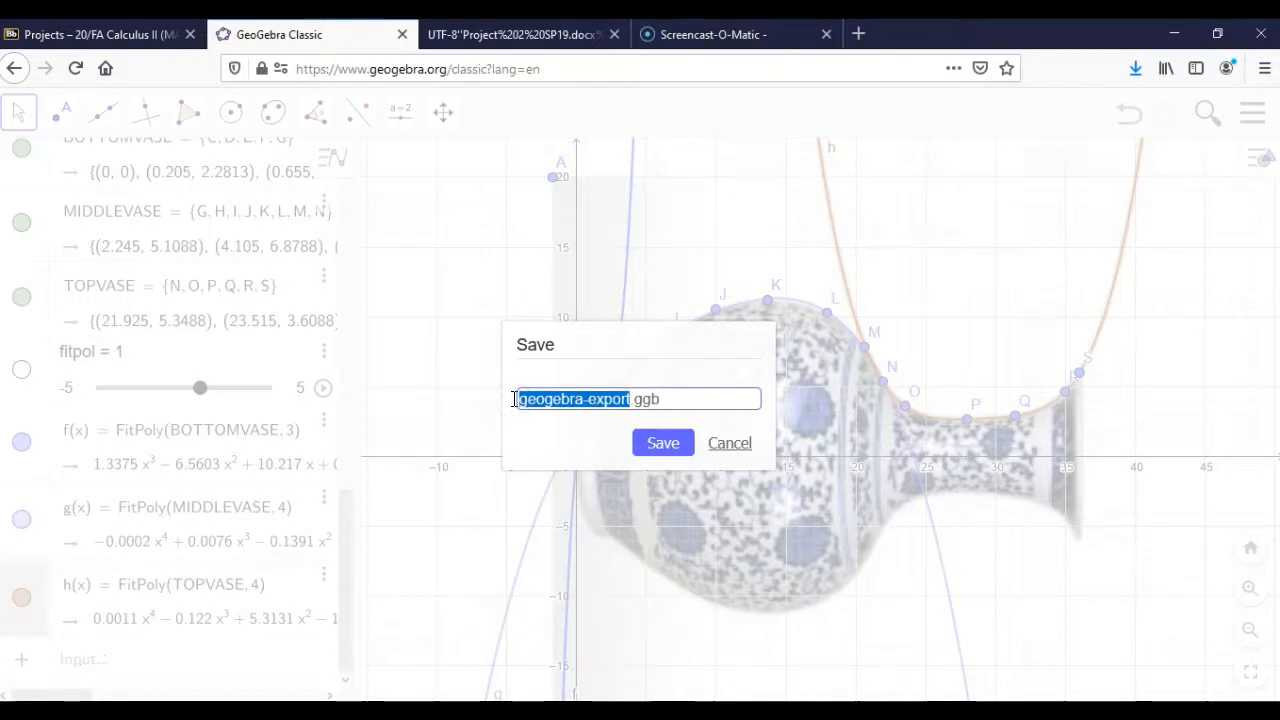
pyautogui.write('PROJECT2')
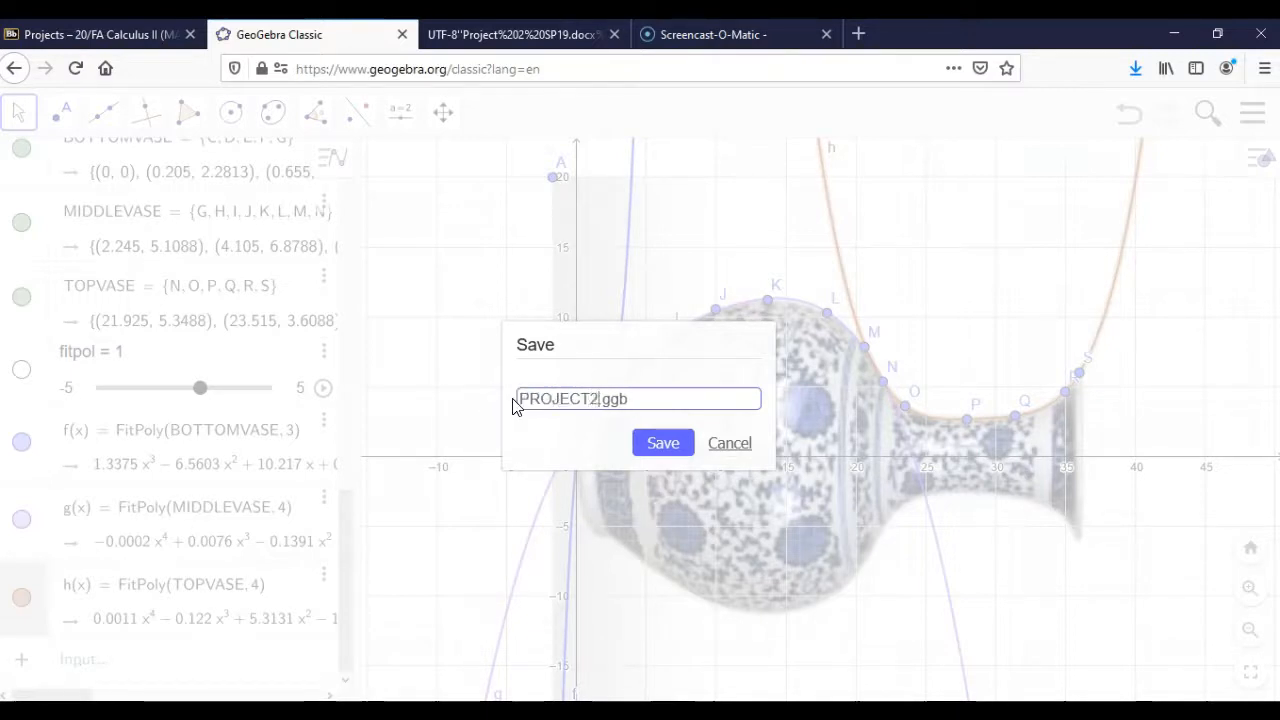
pyautogui.click(662, 441)
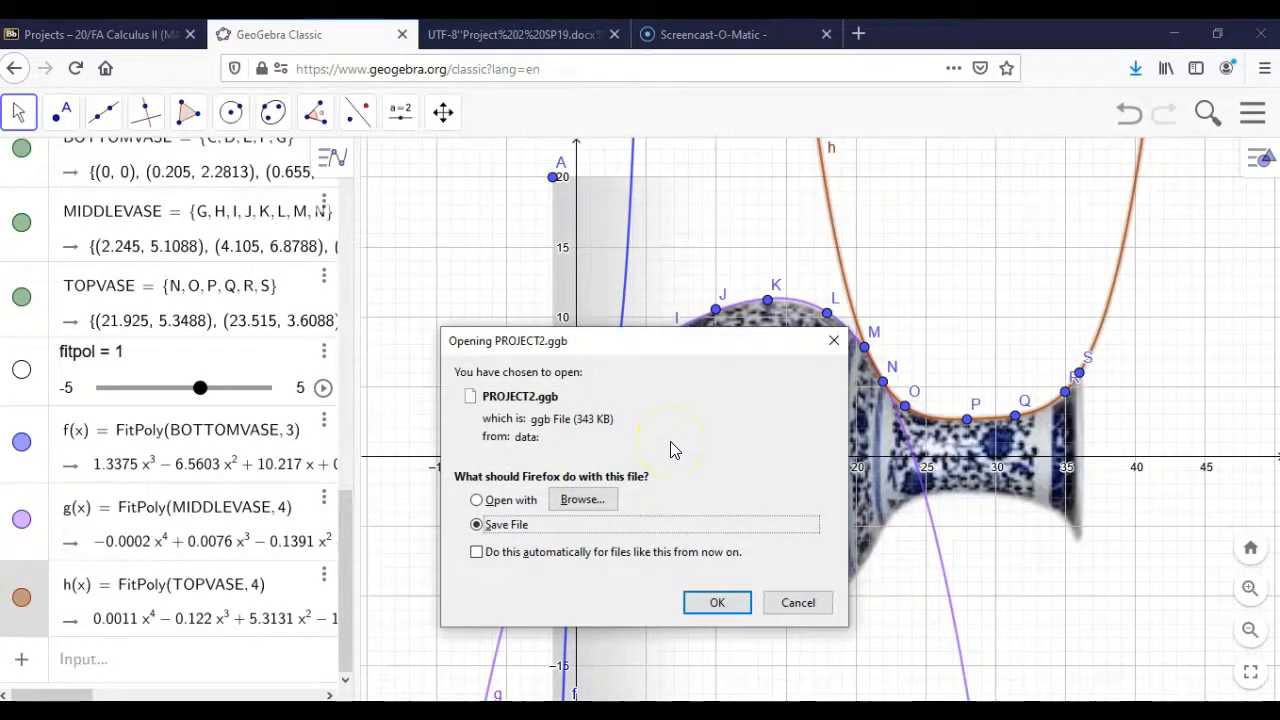
pyautogui.click(720, 603)
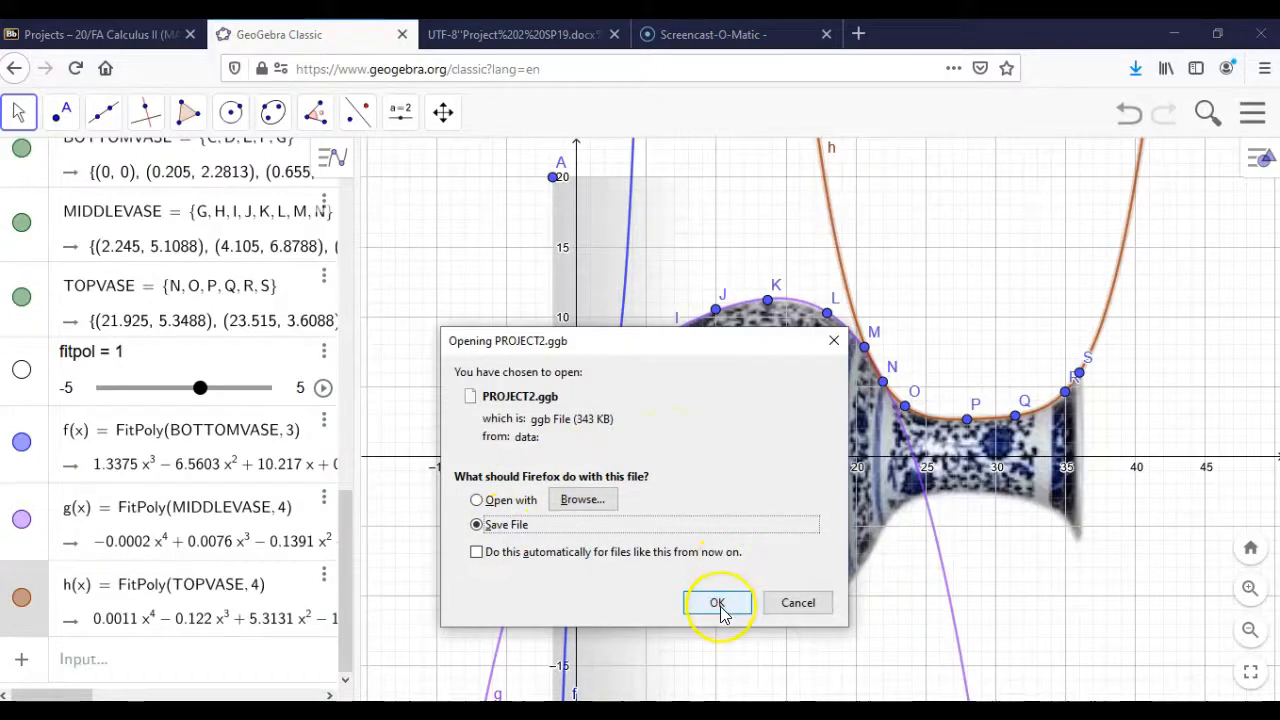
pyautogui.click(718, 604)
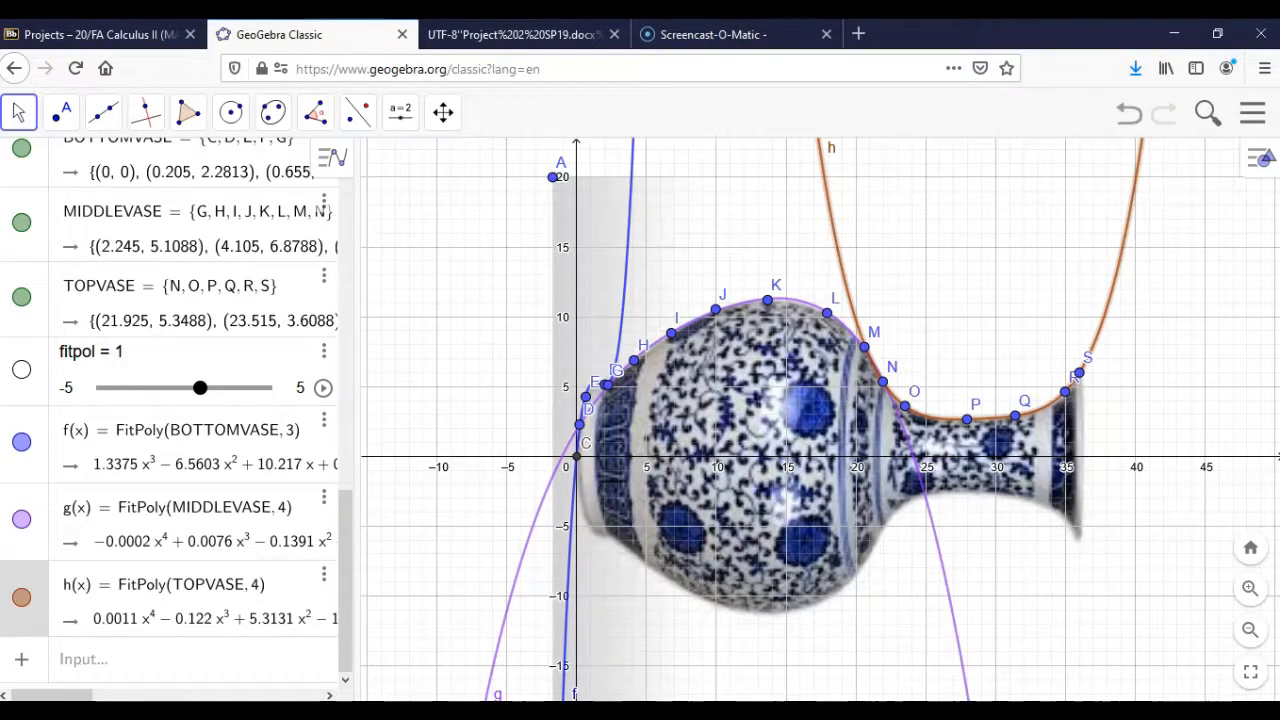
# Step: Check the Downloads folder in File Explorer for PROJECT2.ggb, and return to the GeoGebra construction
pyautogui.press('super+e')
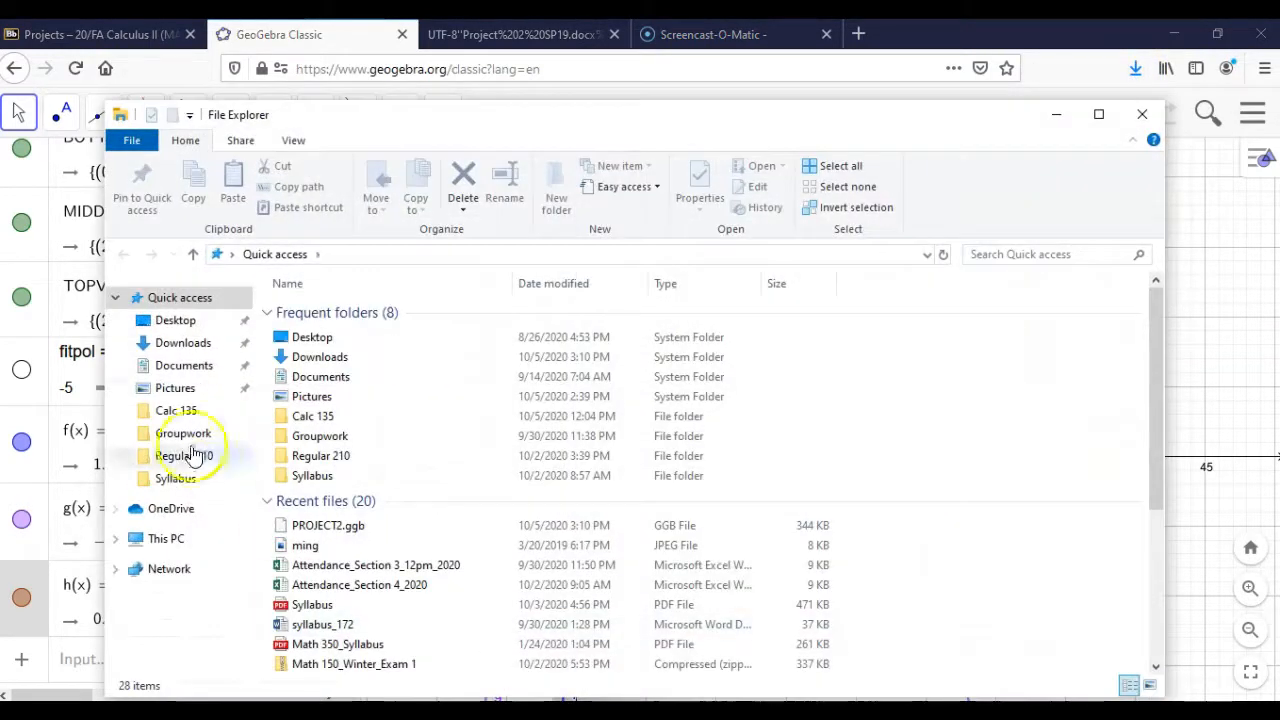
pyautogui.click(195, 347)
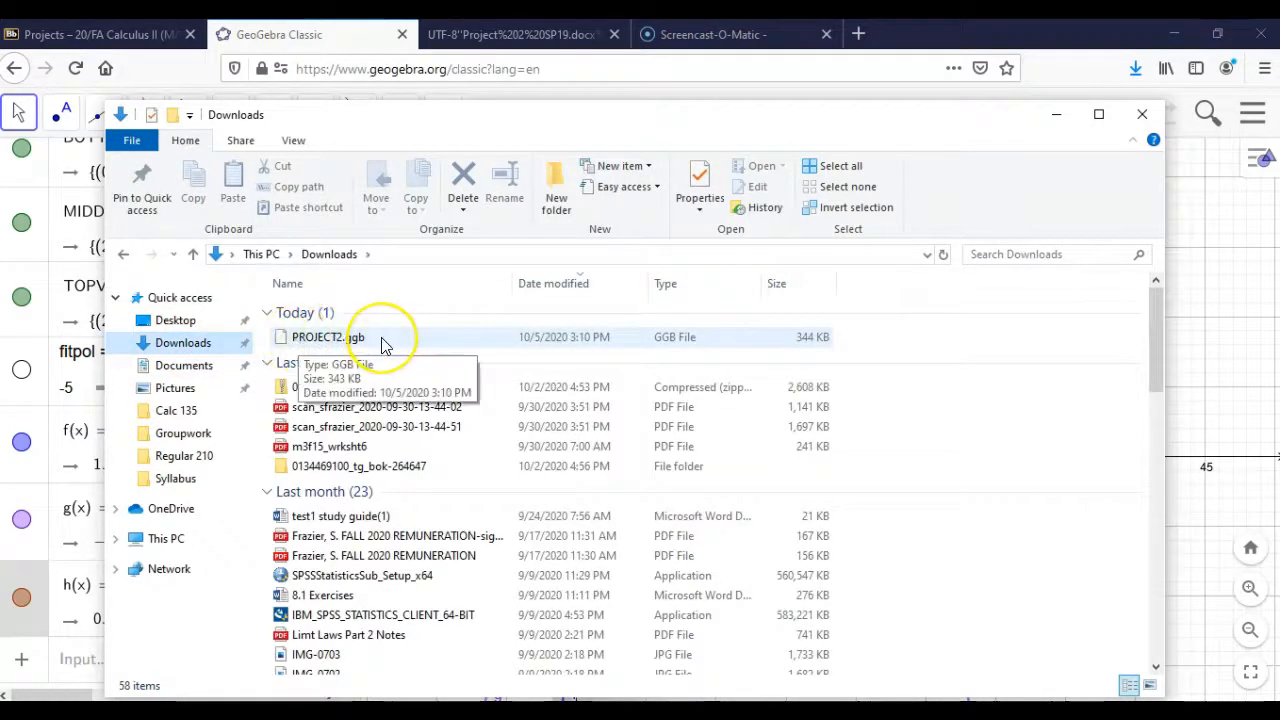
pyautogui.click(359, 337)
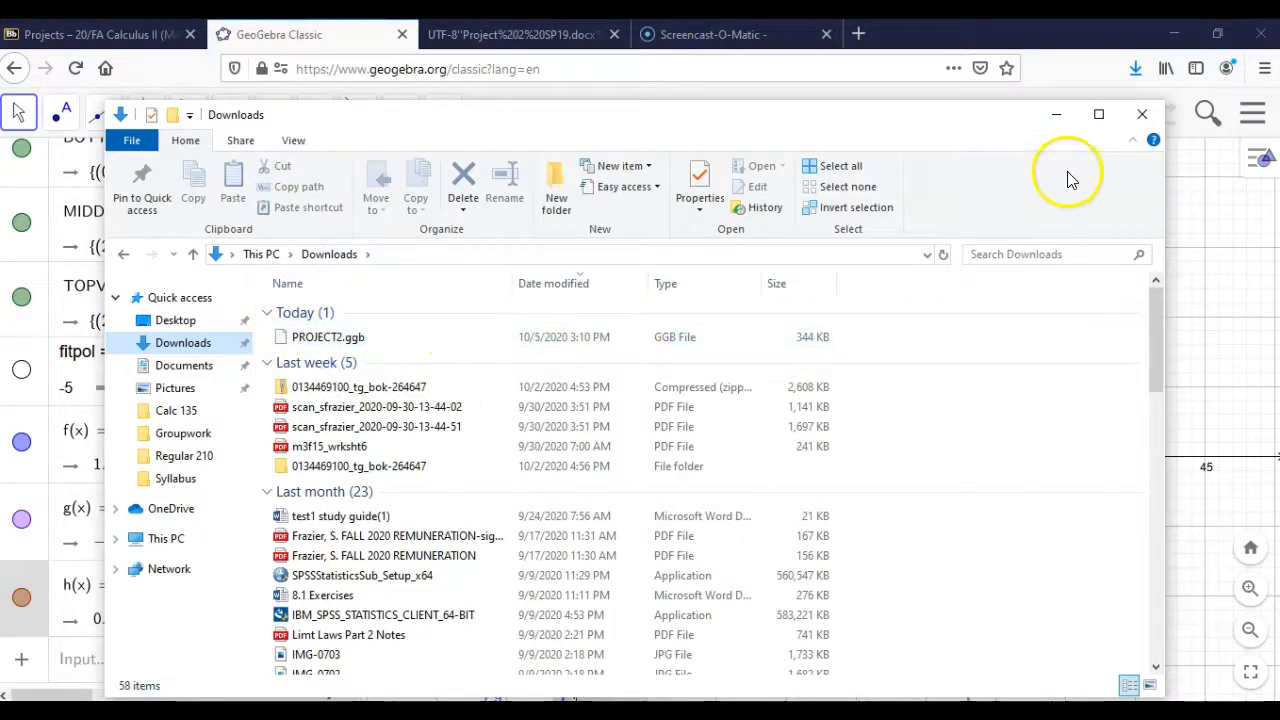
pyautogui.click(1057, 118)
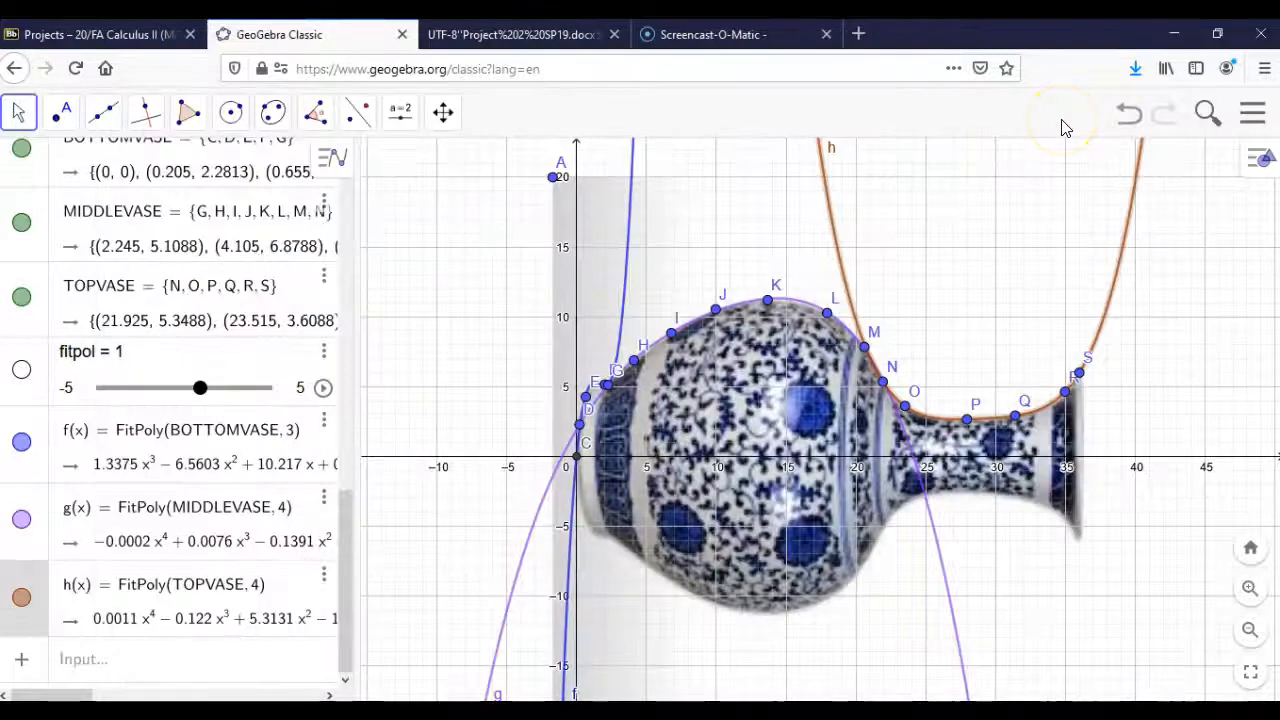